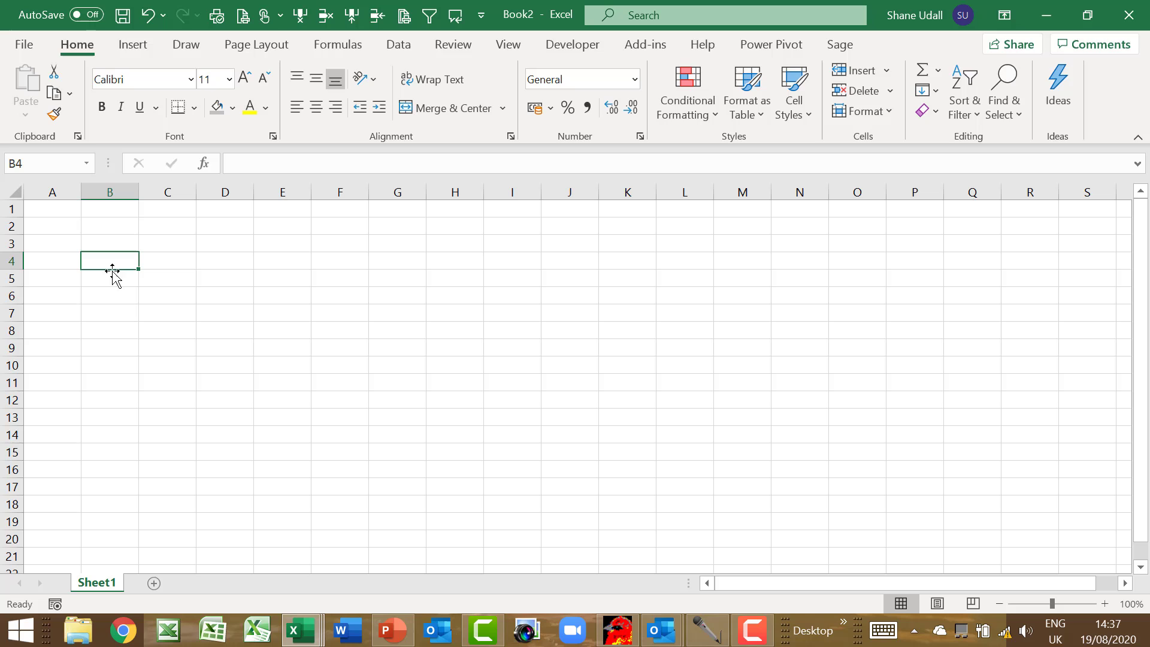
Enter the headings Date, Type, Description and Value in B4:E4
type("Date")
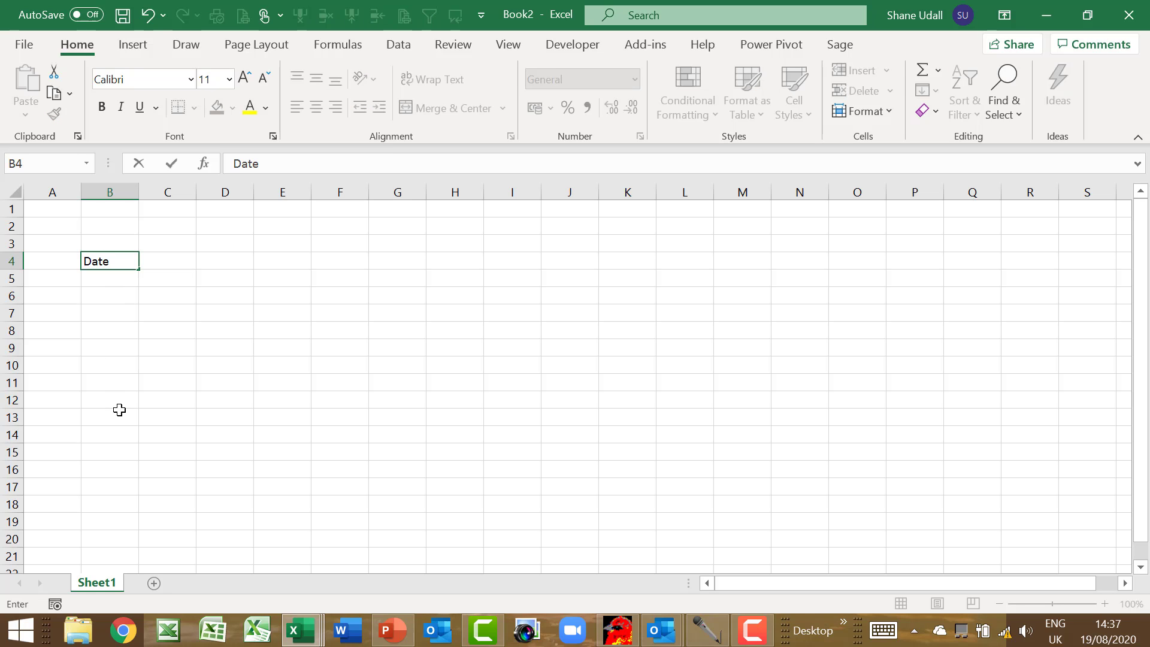
key("Tab")
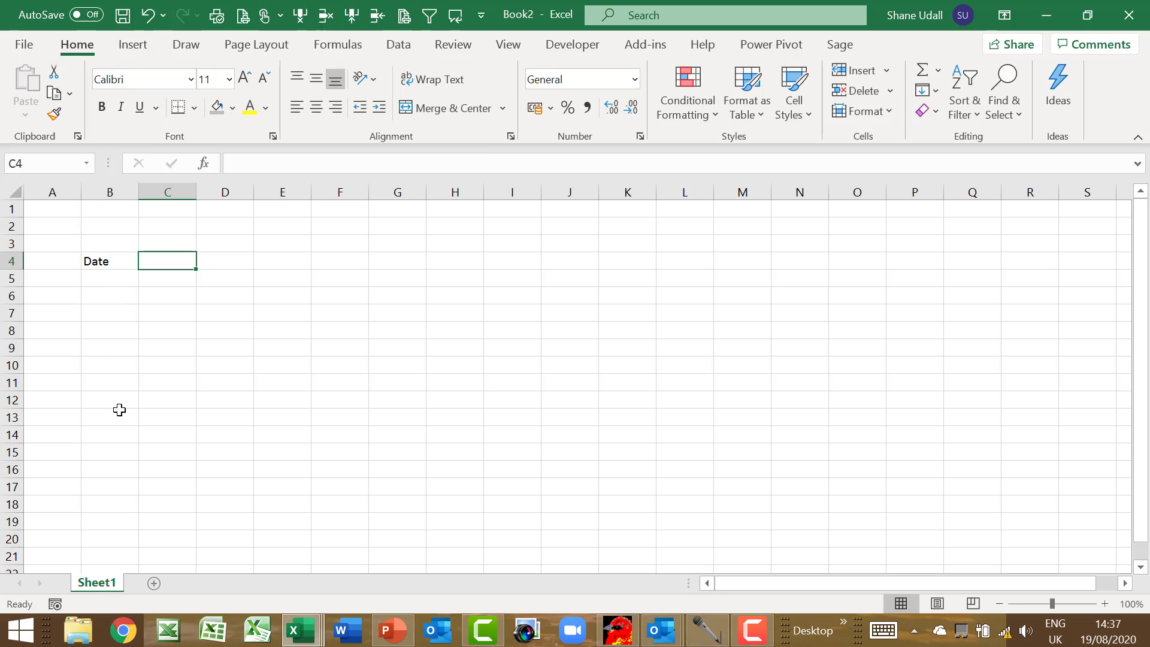
type("Type")
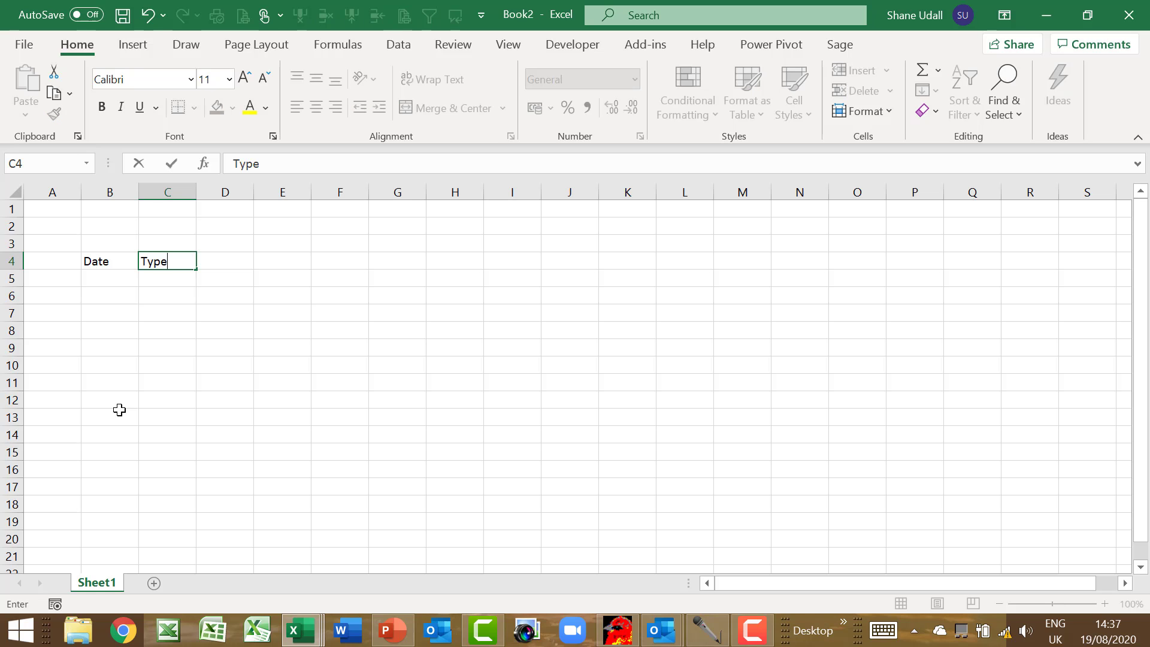
key("Tab")
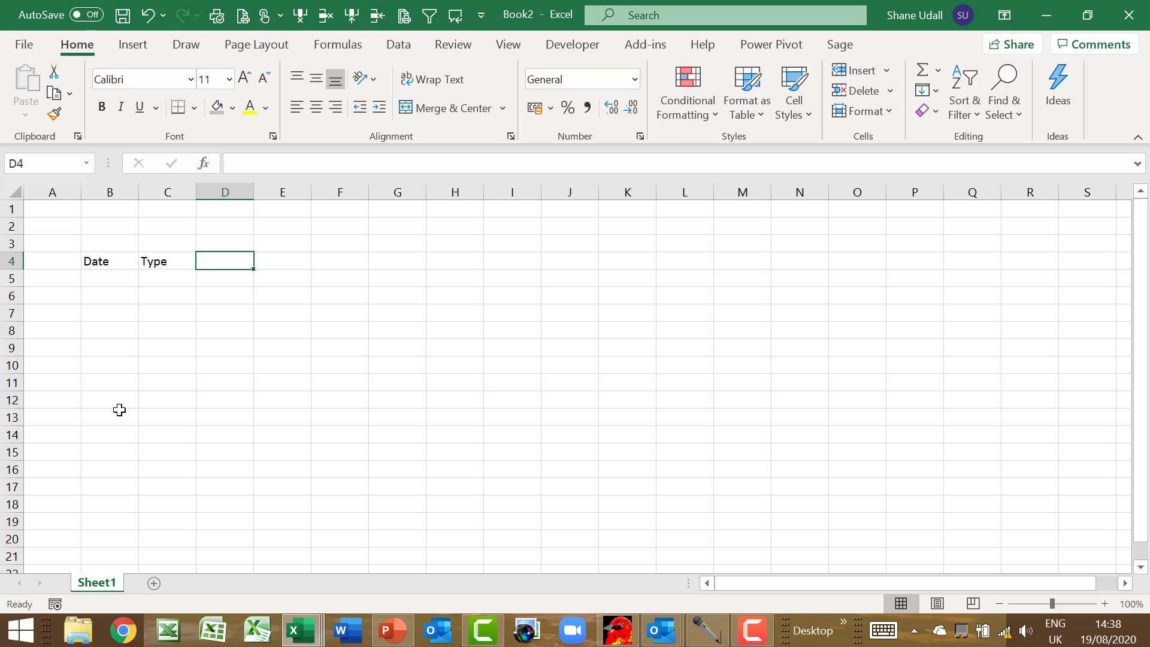
type("Descrip")
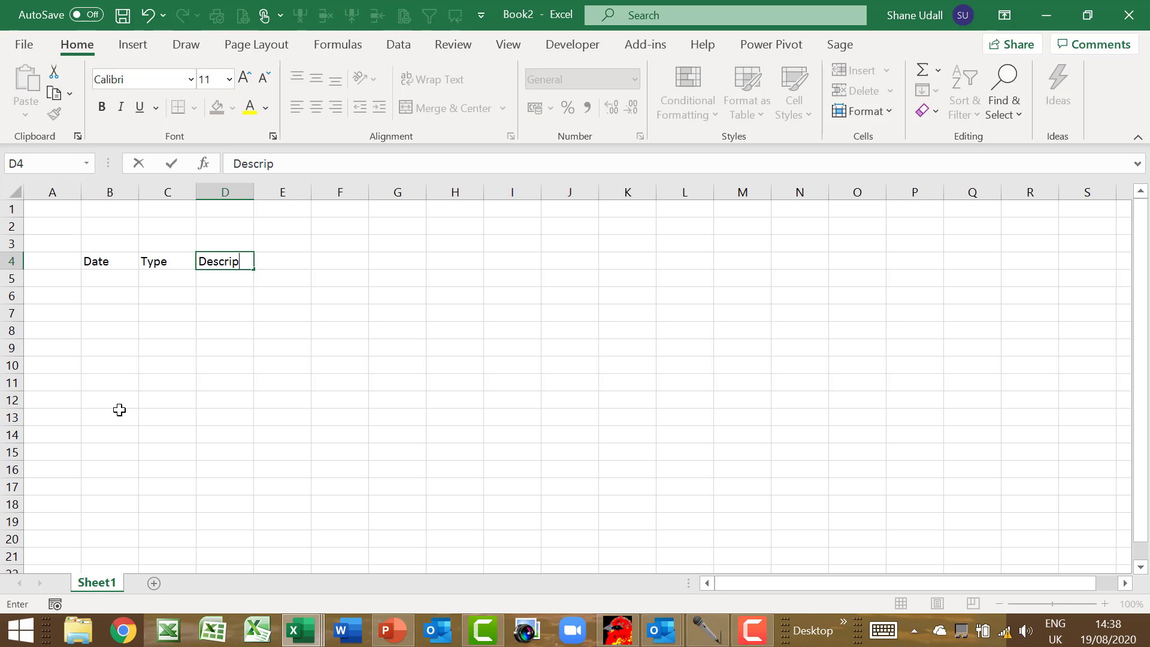
type("tion")
key("Tab")
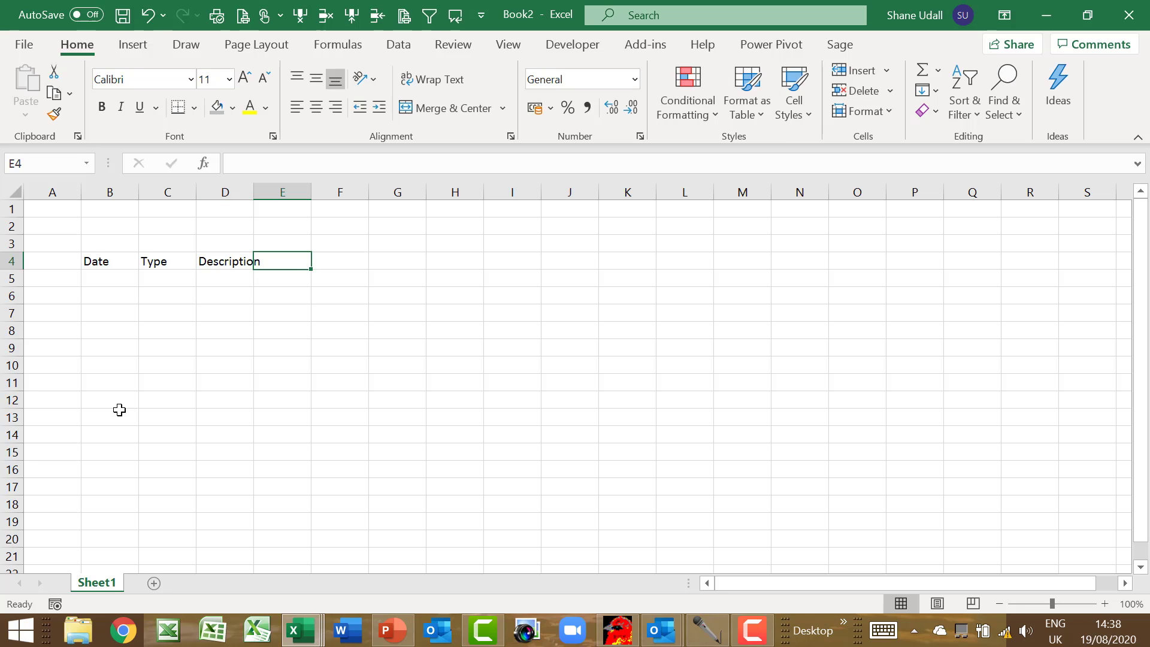
type("Value")
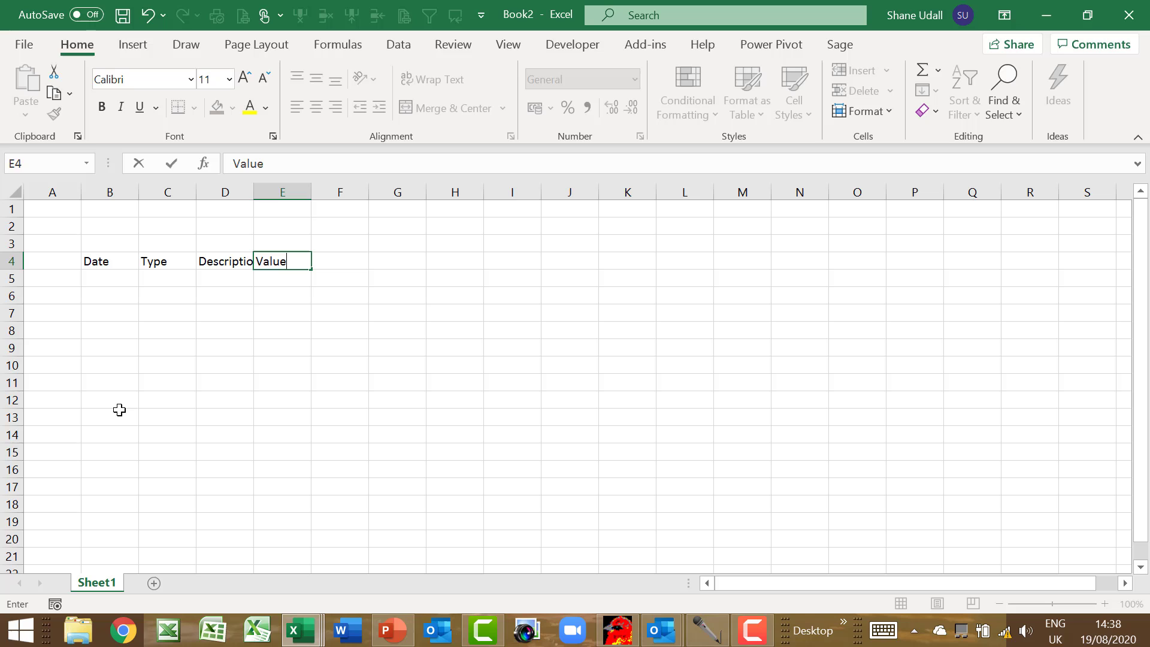
key("Tab")
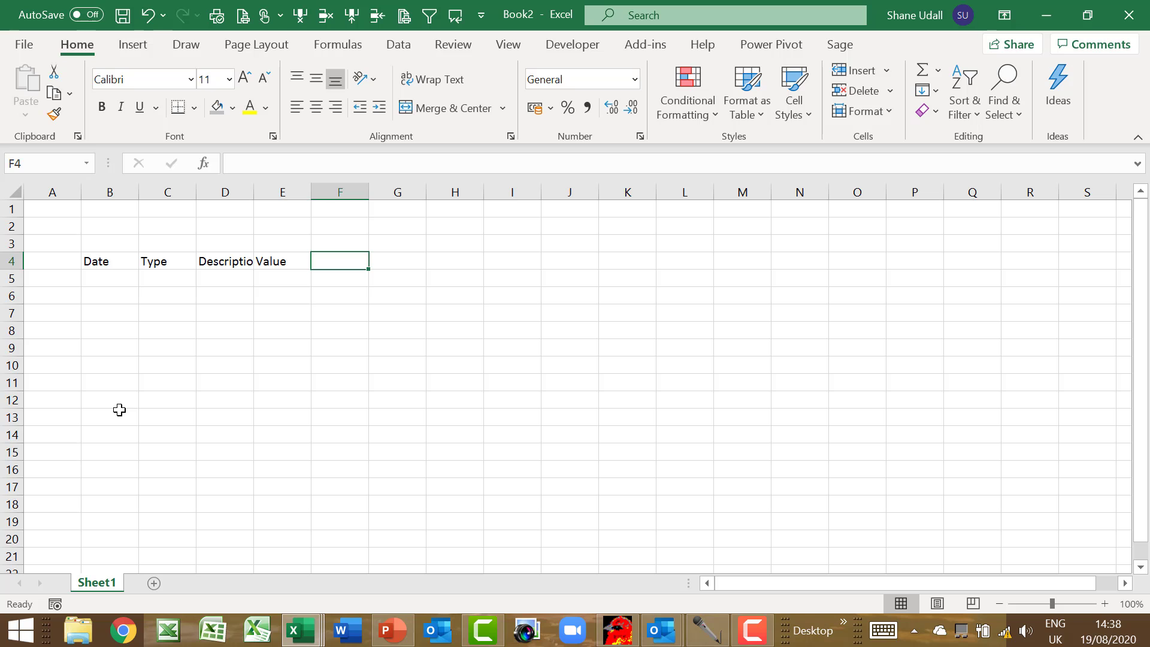
Add the headings Sales, Materials, Delivery, Motoring and Admin from F4 onward
left_click_drag(323, 260, 857, 261)
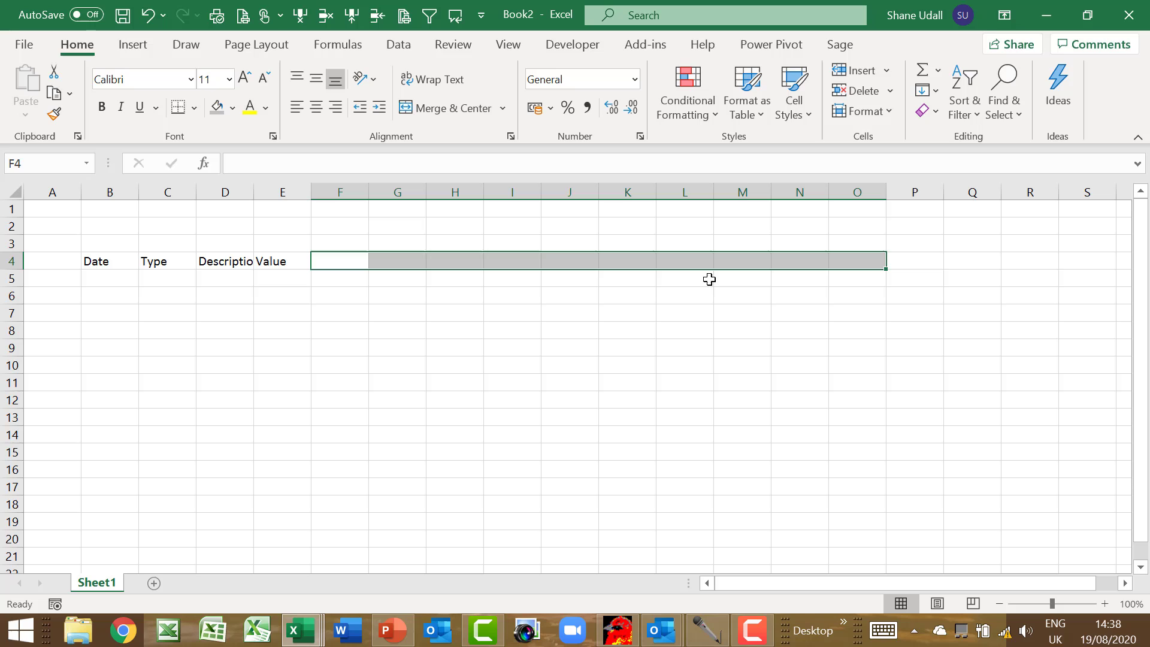
left_click(347, 261)
type("Sales")
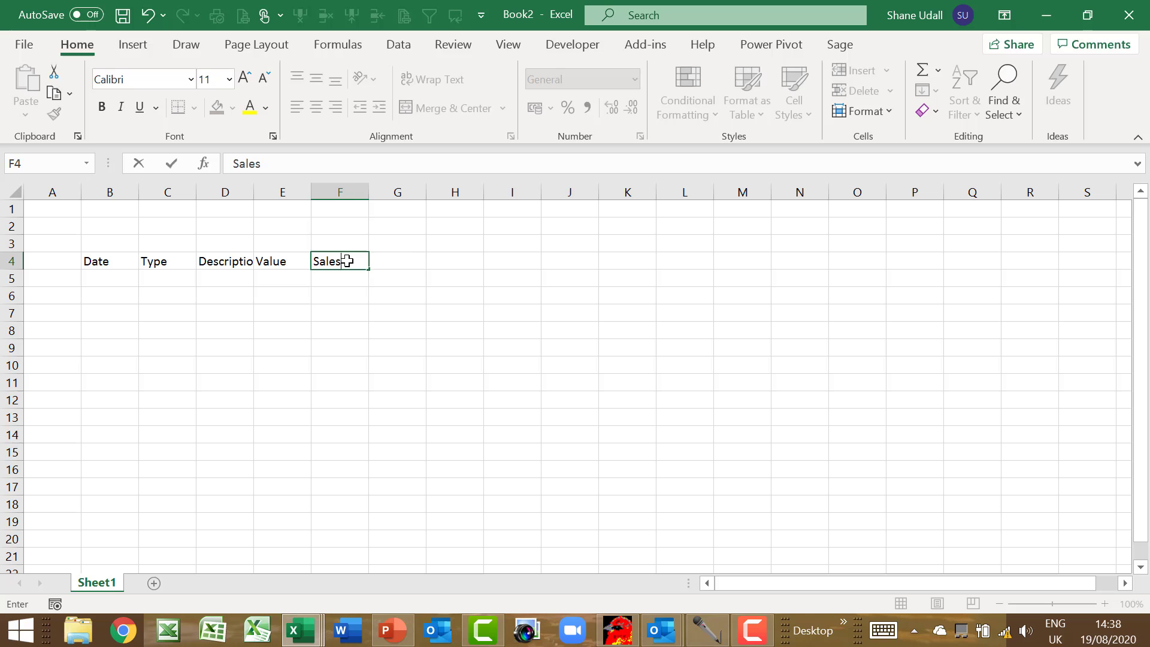
key("Tab")
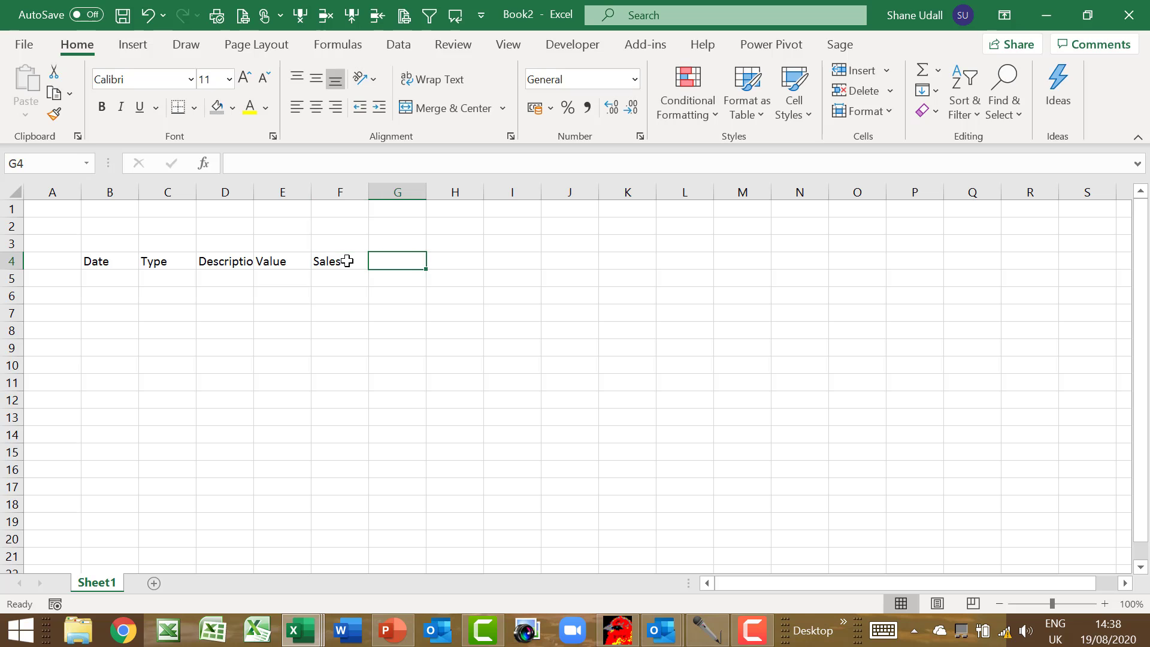
type("Mater")
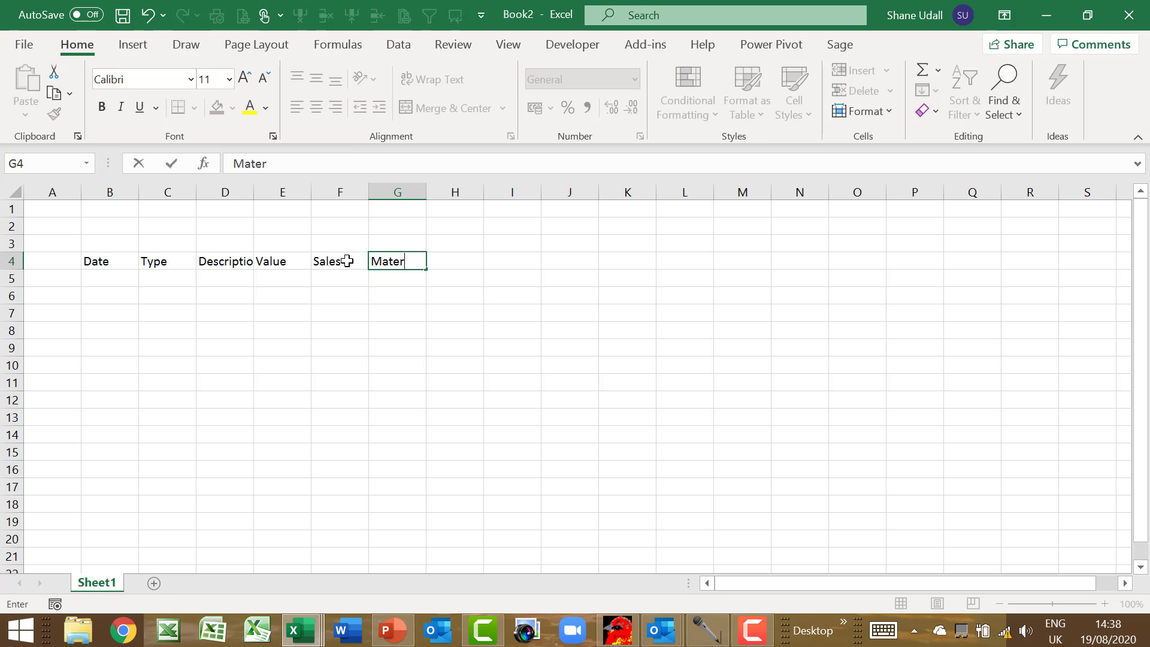
type("ials")
key("Tab")
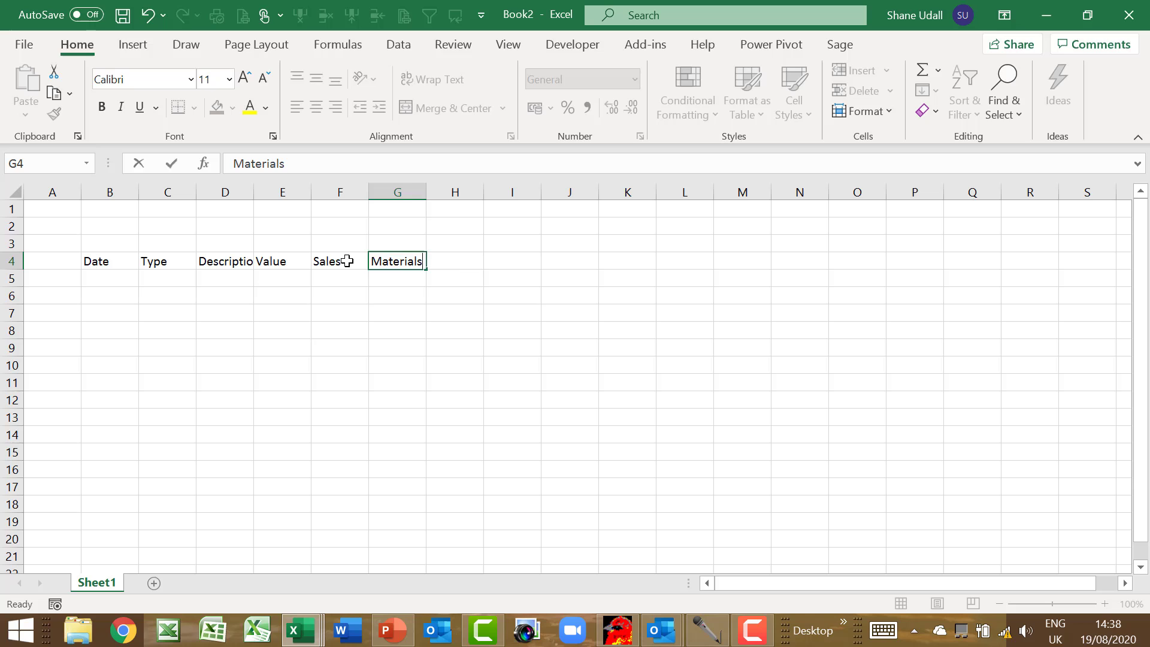
type("DE")
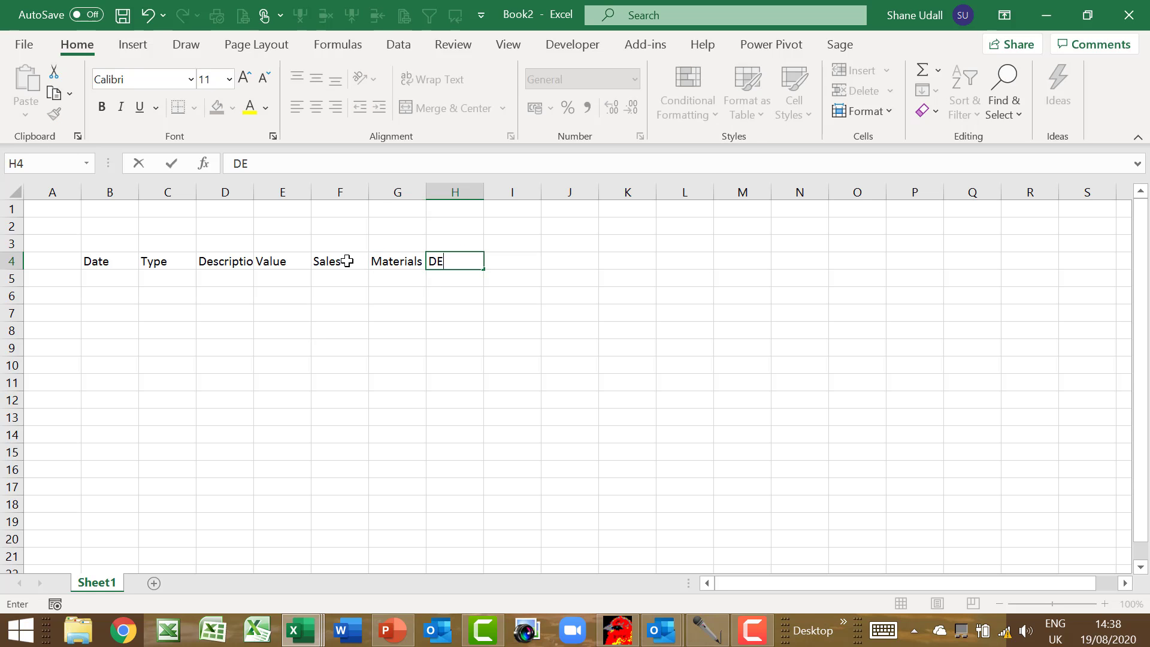
type("livery")
key("Tab")
type("Mo")
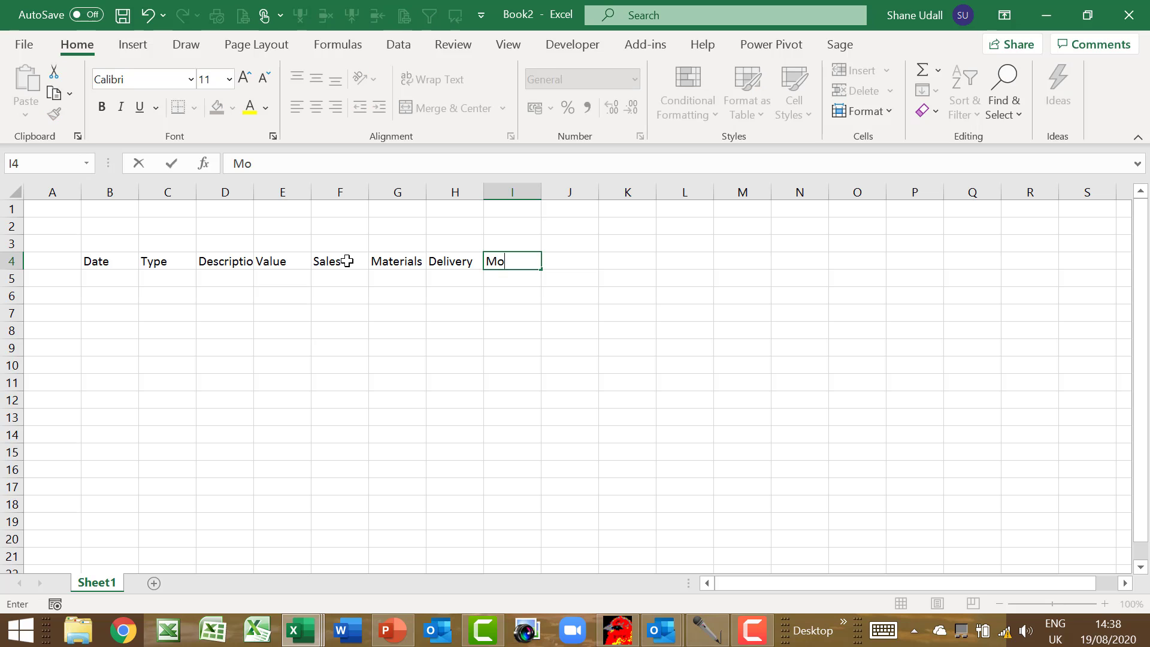
type("toring")
key("Tab")
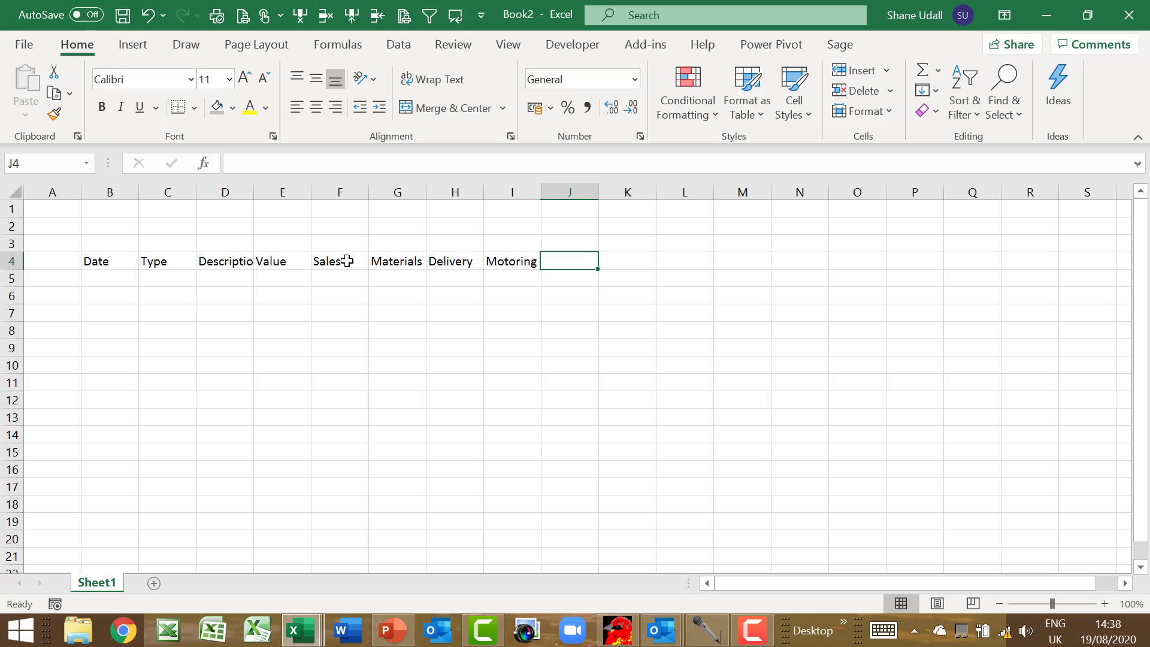
type("Admin")
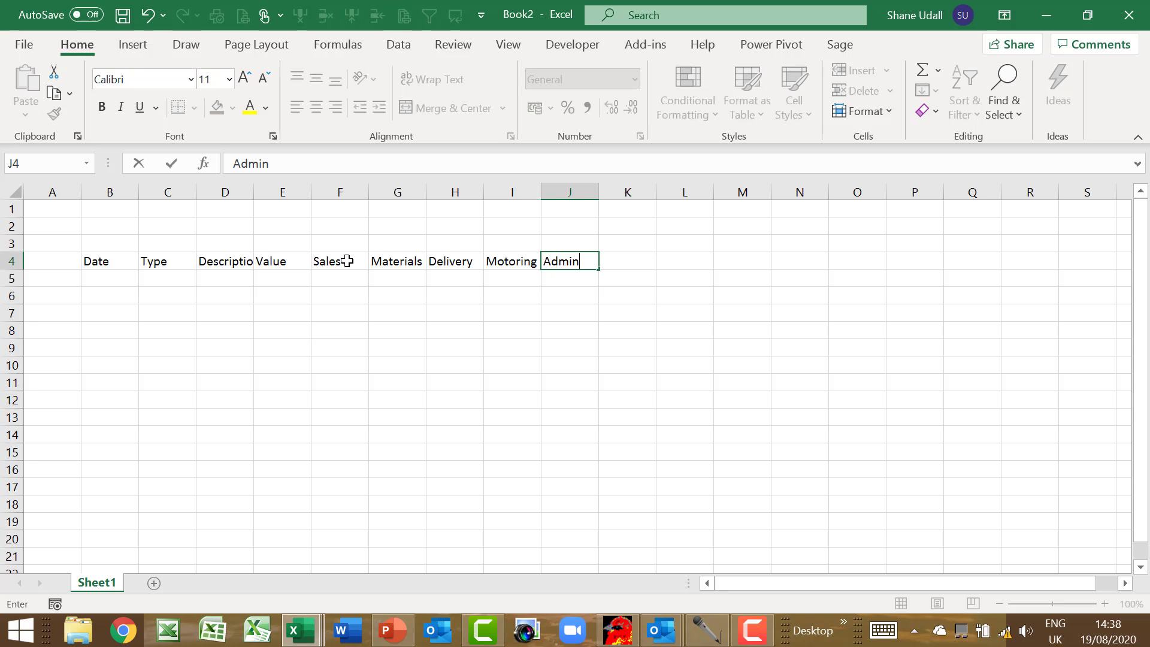
key("Tab")
Finish row 4 with Marketing, Finance, Professional, Drawings, Other and Notes
type("Mar")
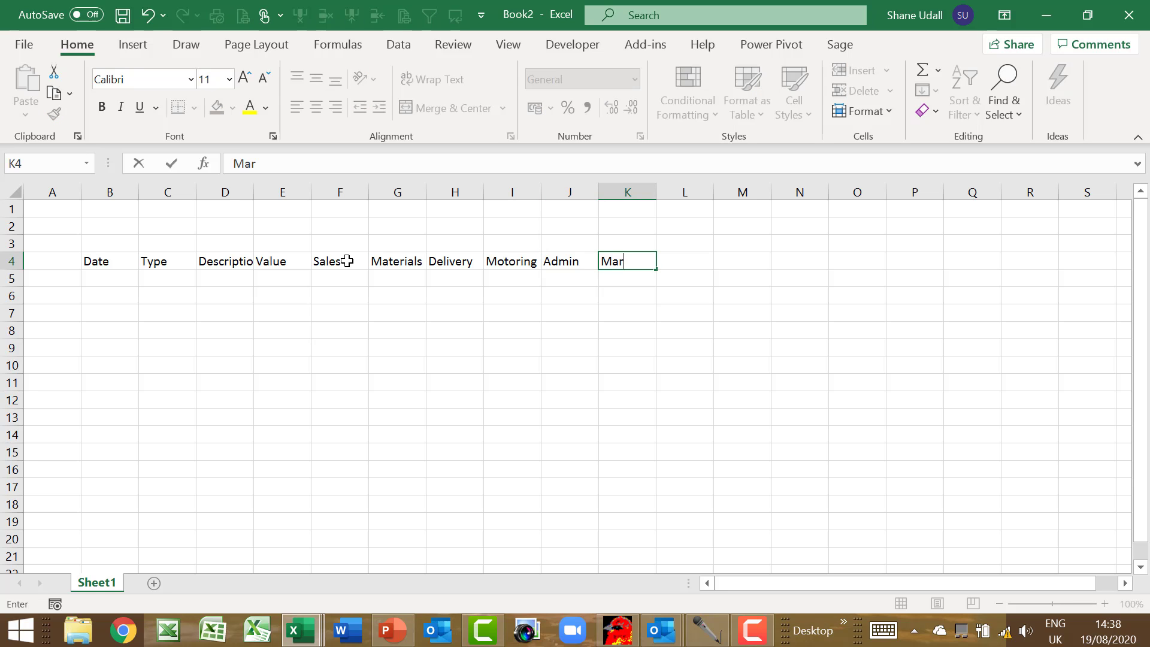
type("keting")
key("Tab")
type("Finan")
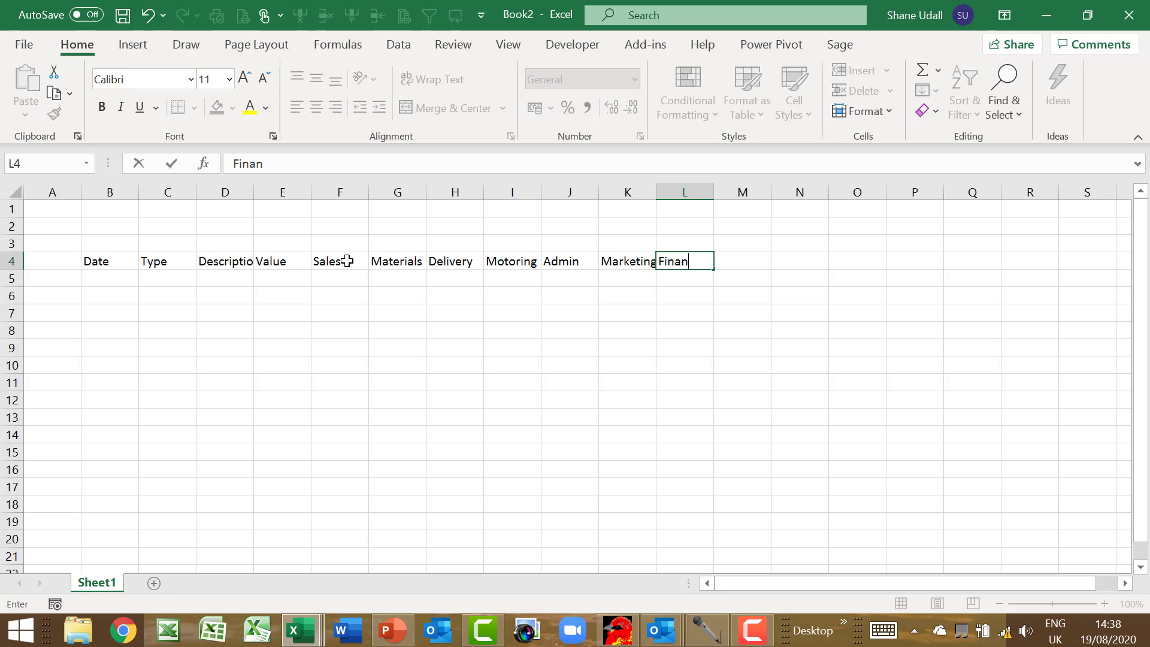
type("ce")
key("Tab")
type("P")
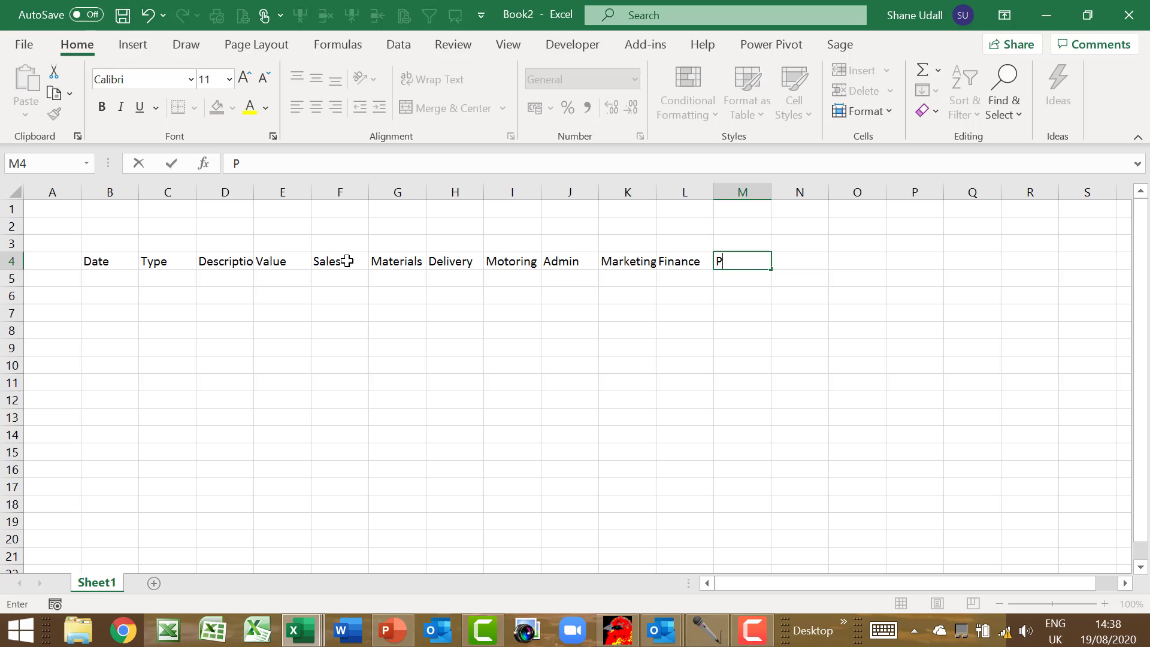
type("rofessional")
key("Tab")
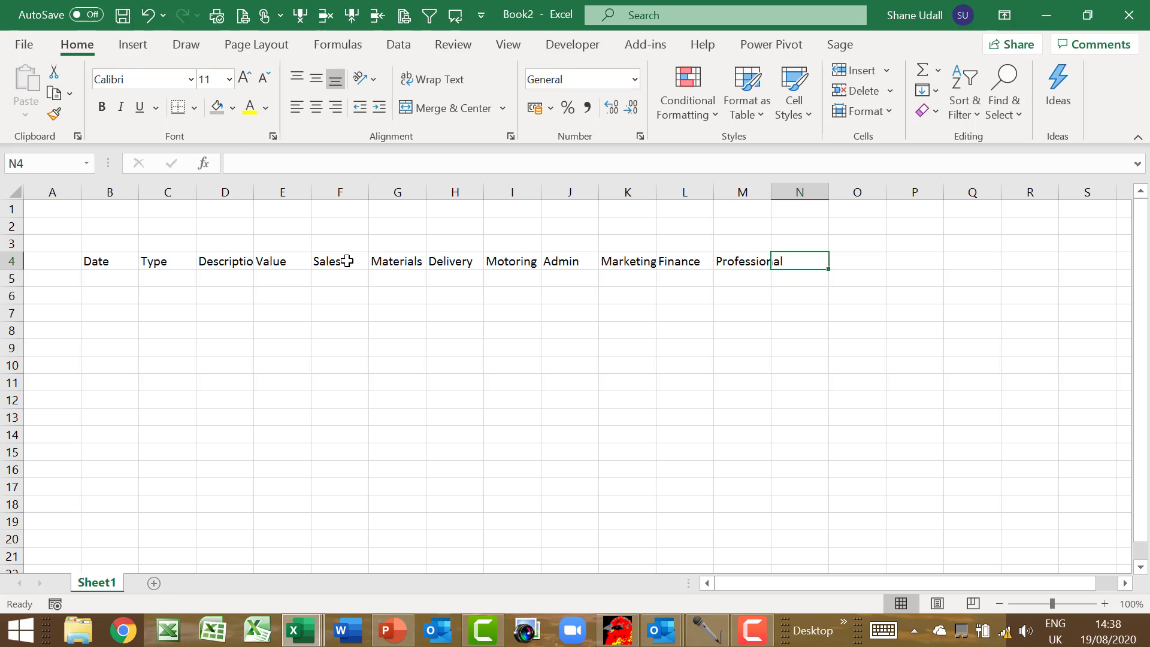
type("Drawings")
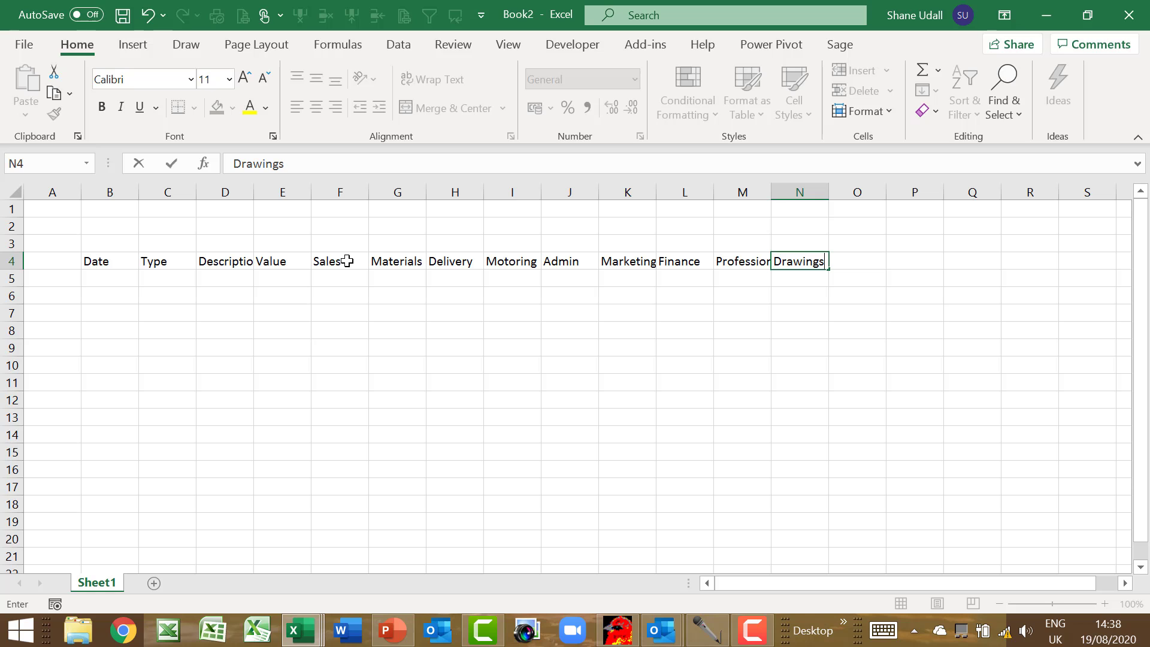
key("Tab")
type("Other")
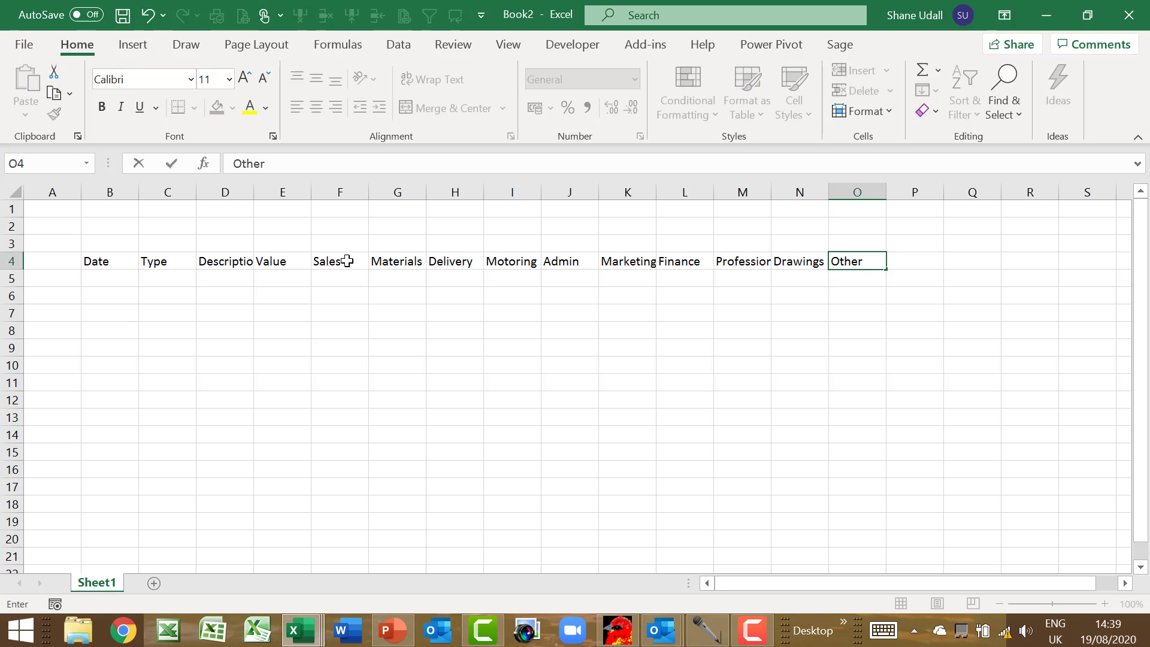
key("Tab")
type("Note")
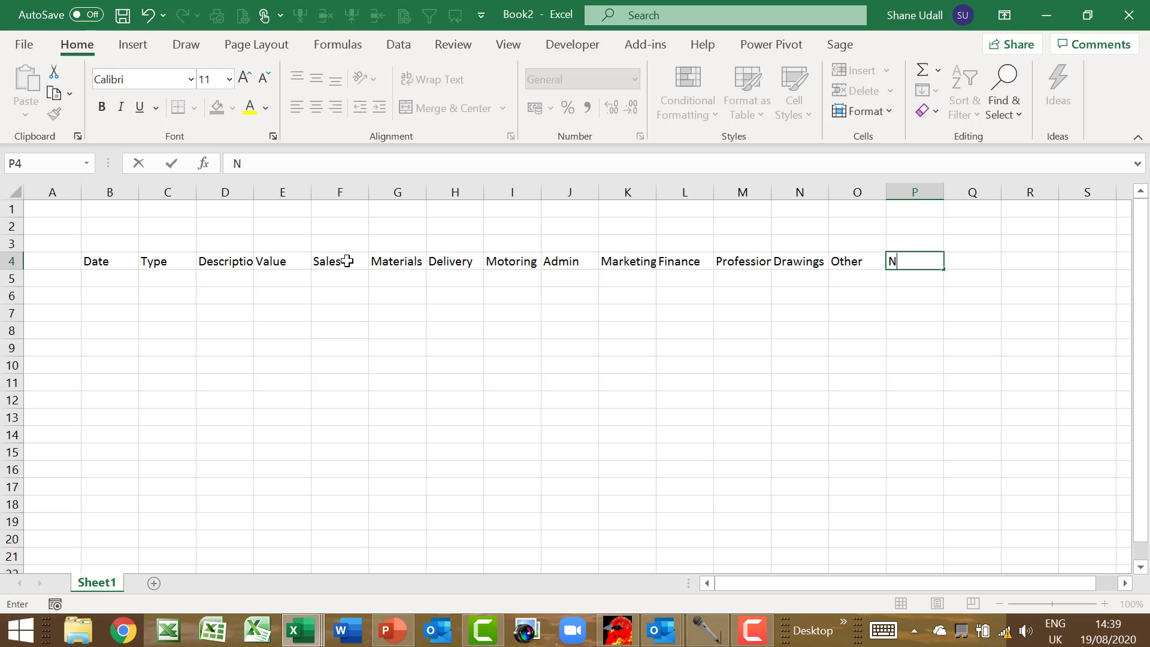
type("s")
key("Return")
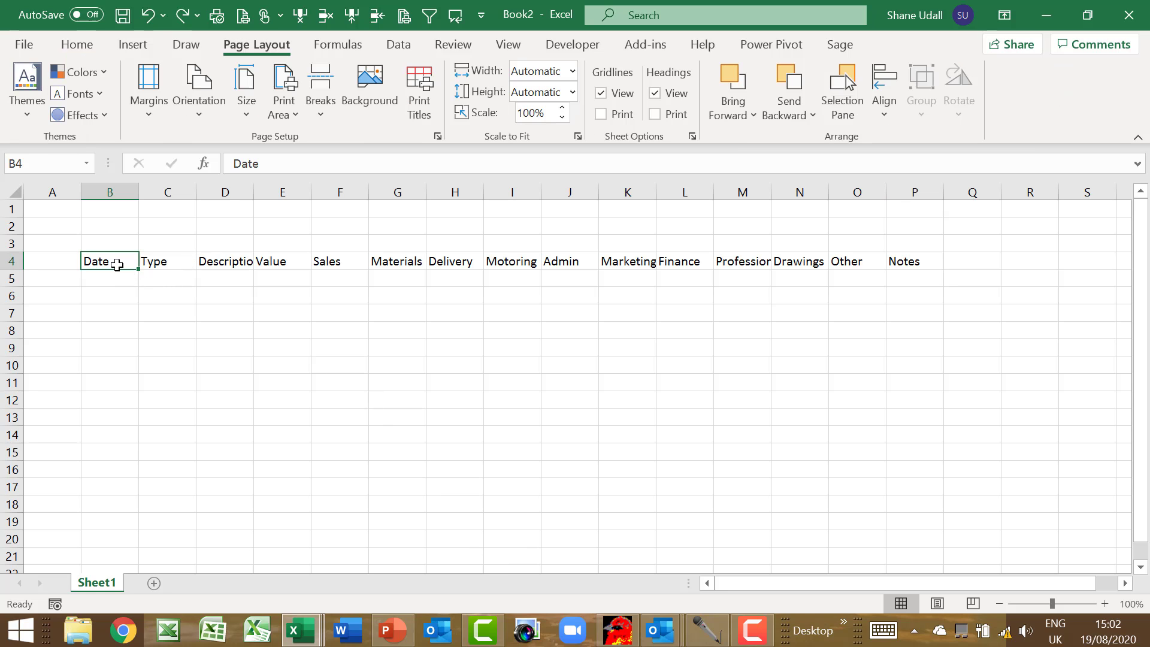
Convert B4:P18 into an Excel table, with the first row as its headers
mouse_move(115, 262)
left_mouse_down()
mouse_move(899, 258)
mouse_move(897, 504)
left_mouse_up()
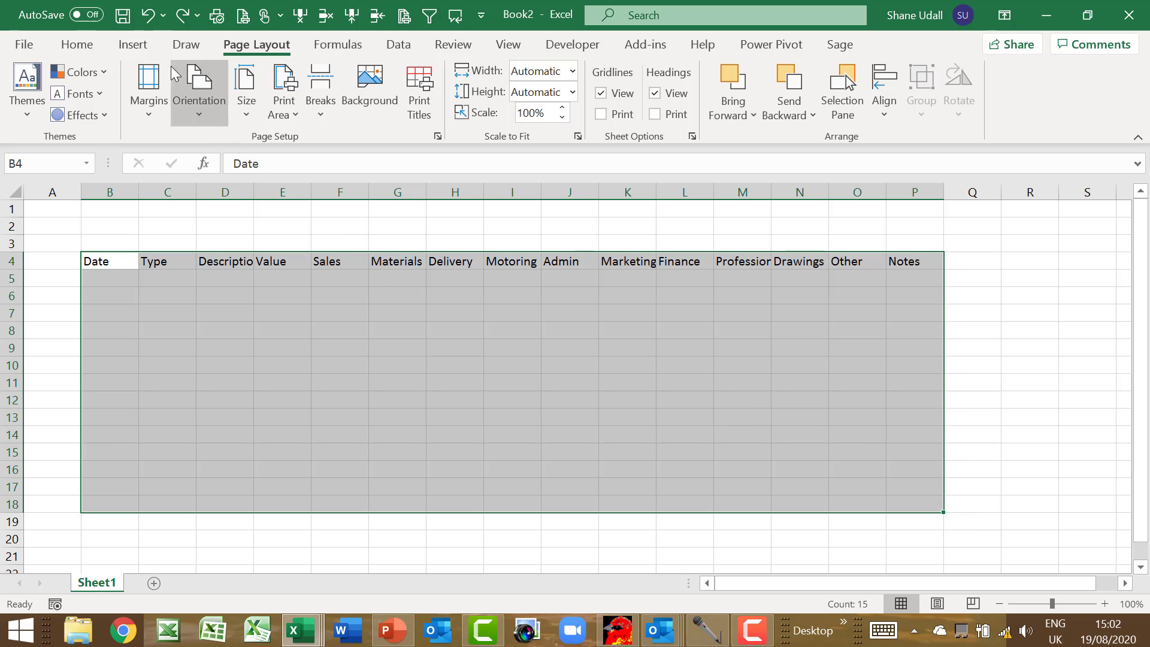
left_click(133, 45)
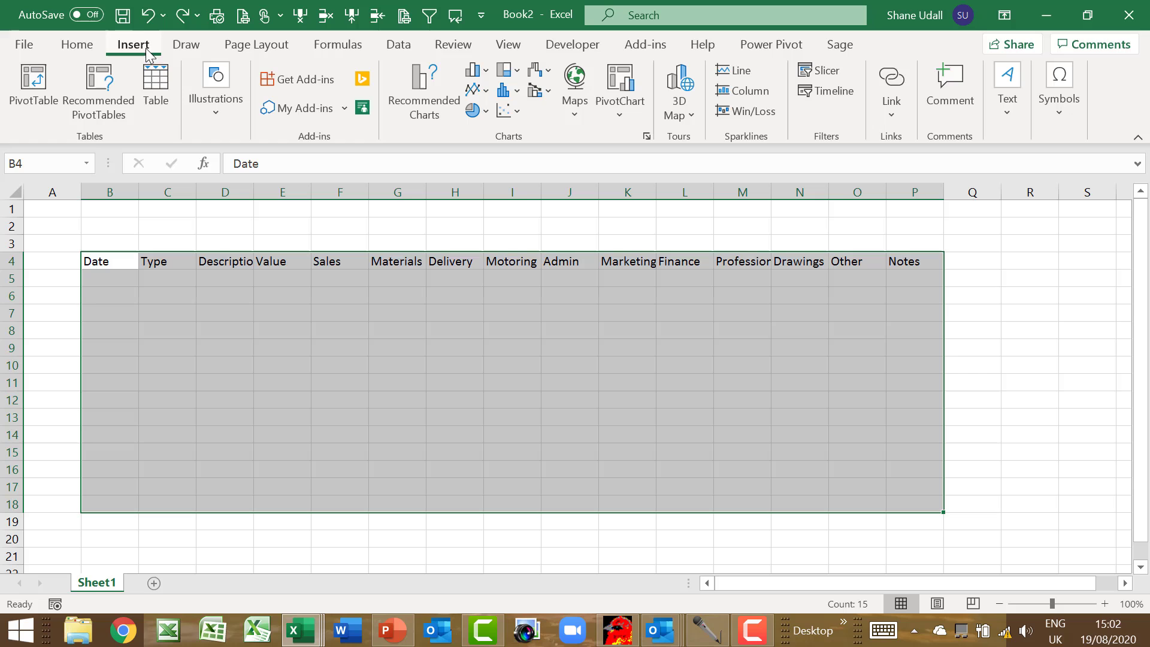
left_click(157, 84)
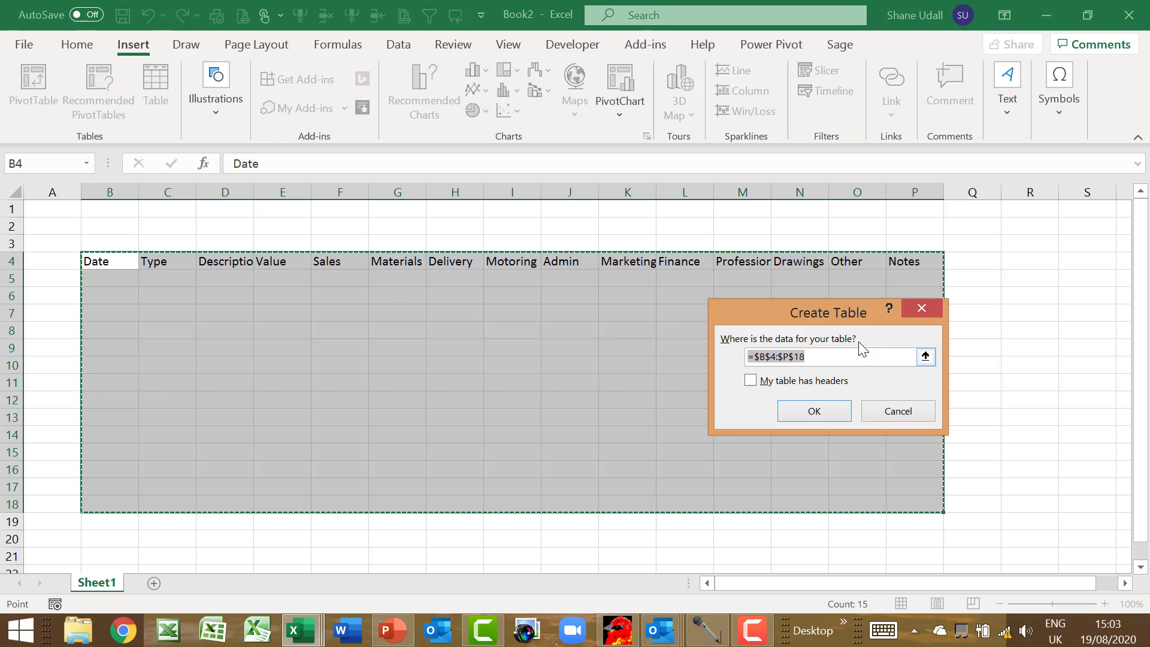
left_click(751, 382)
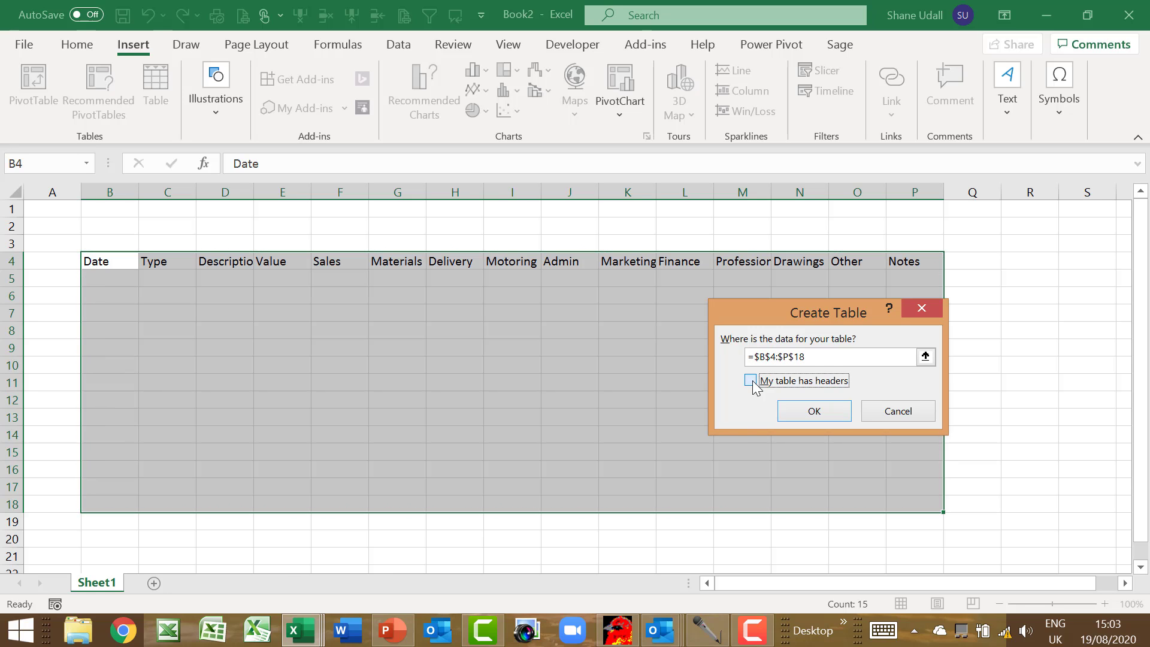
left_click(814, 411)
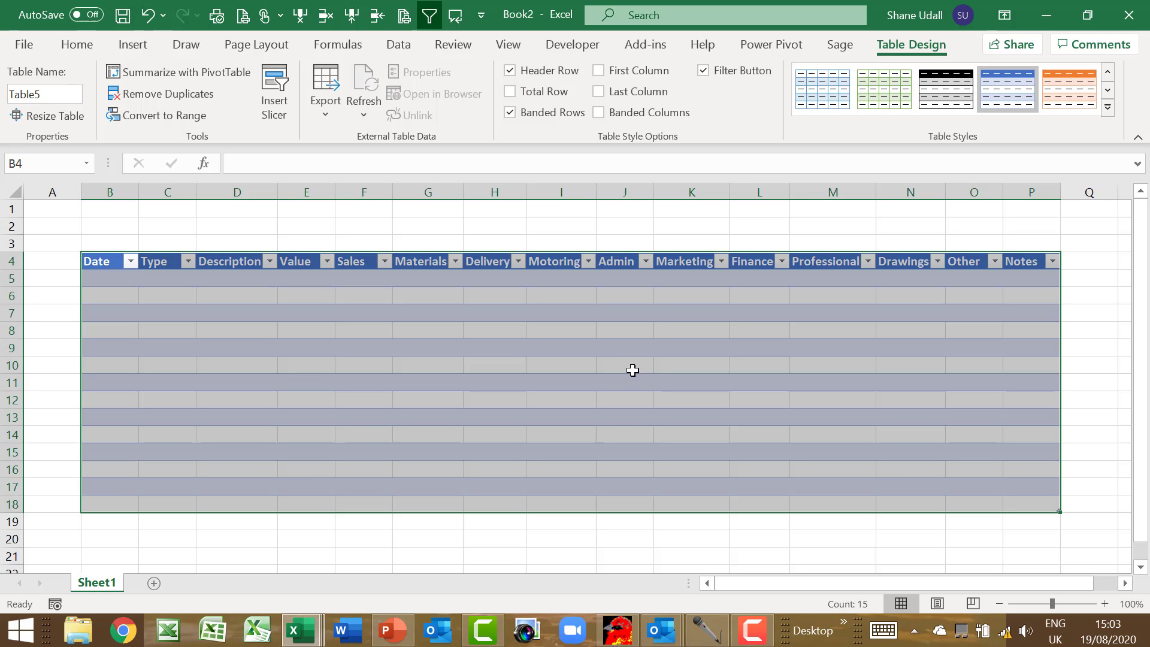
Turn on the table's Total Row and apply a green table style
left_click(537, 92)
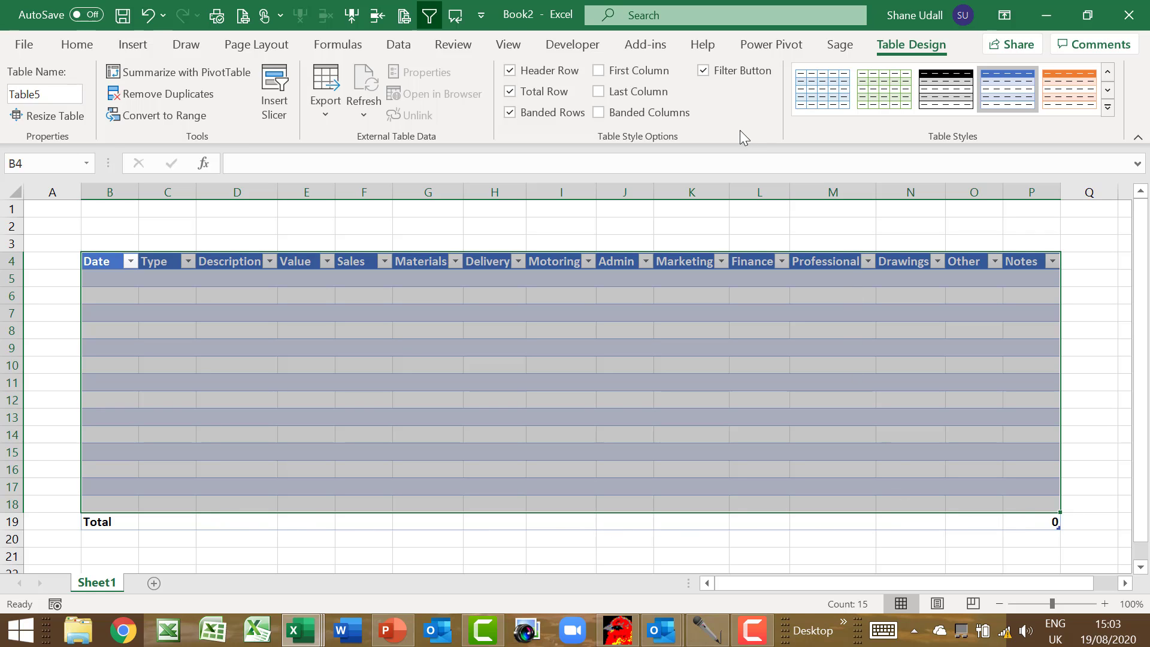
left_click(1107, 90)
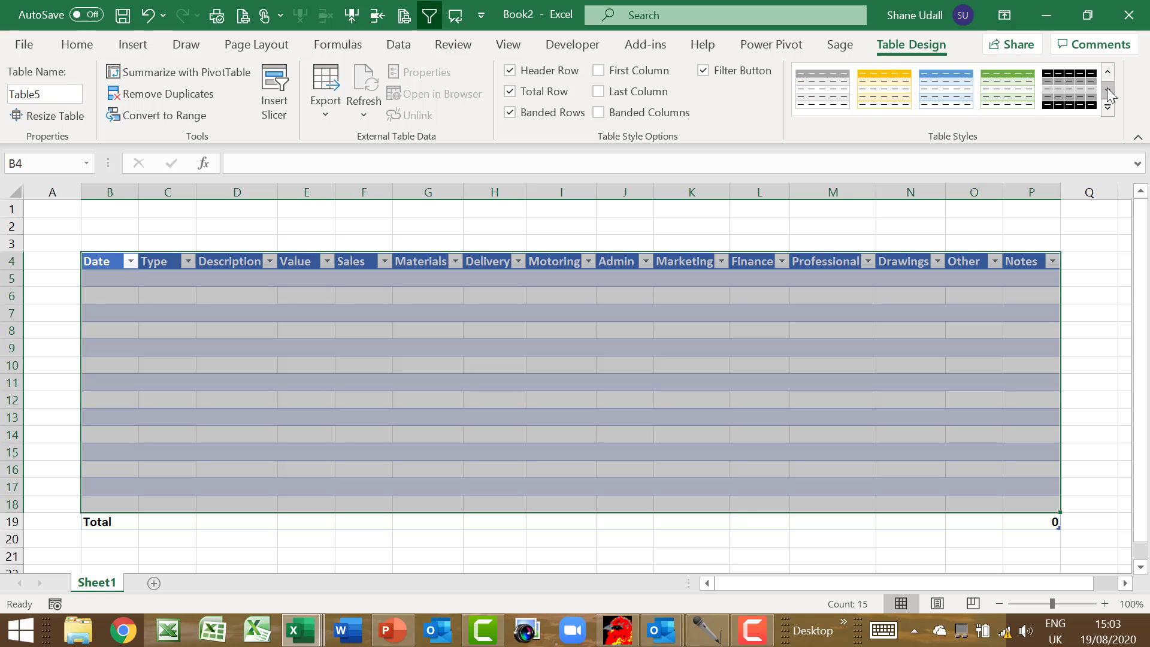
left_click(1107, 90)
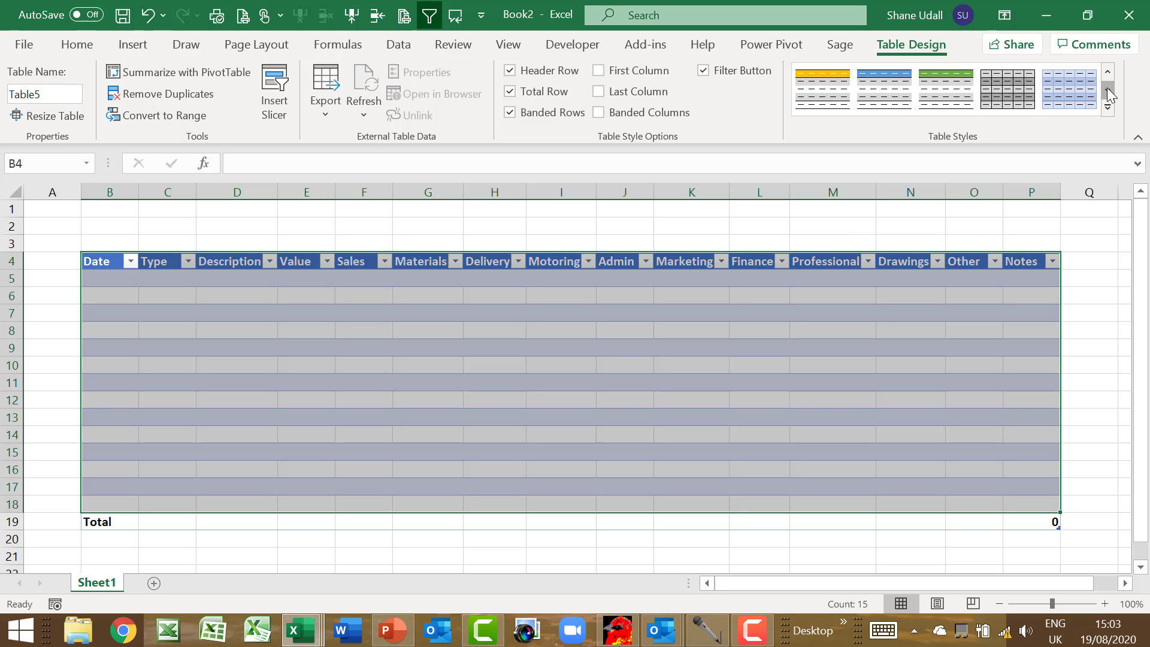
left_click(946, 99)
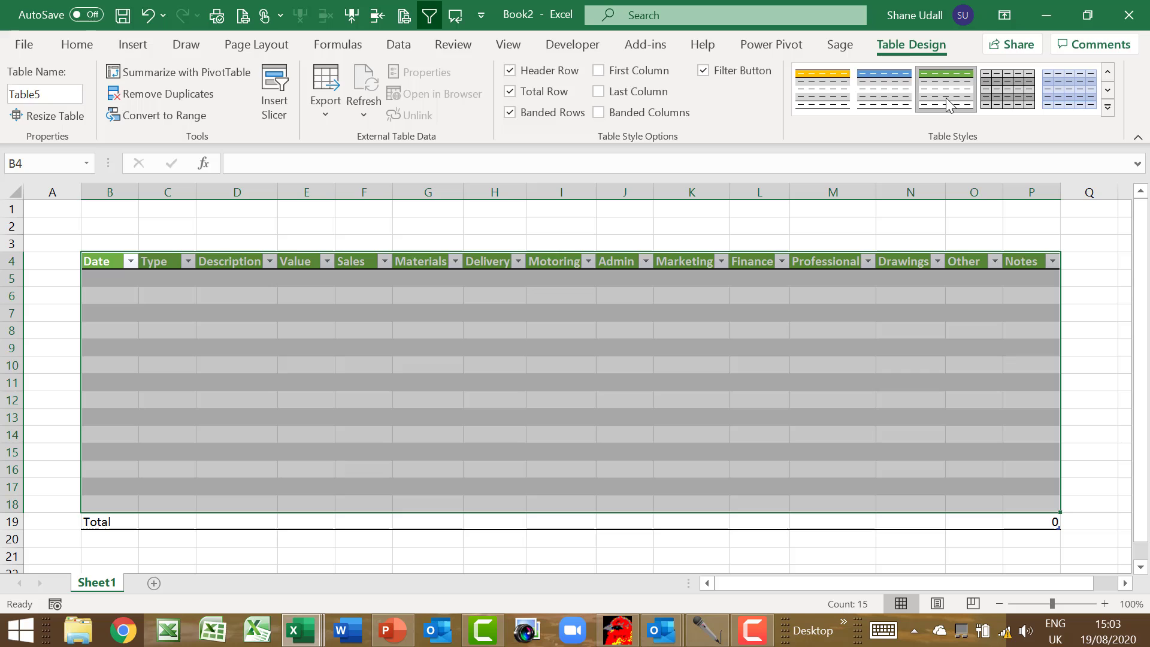
Hide the sheet's gridlines and select cell B5 for data entry
left_click(242, 47)
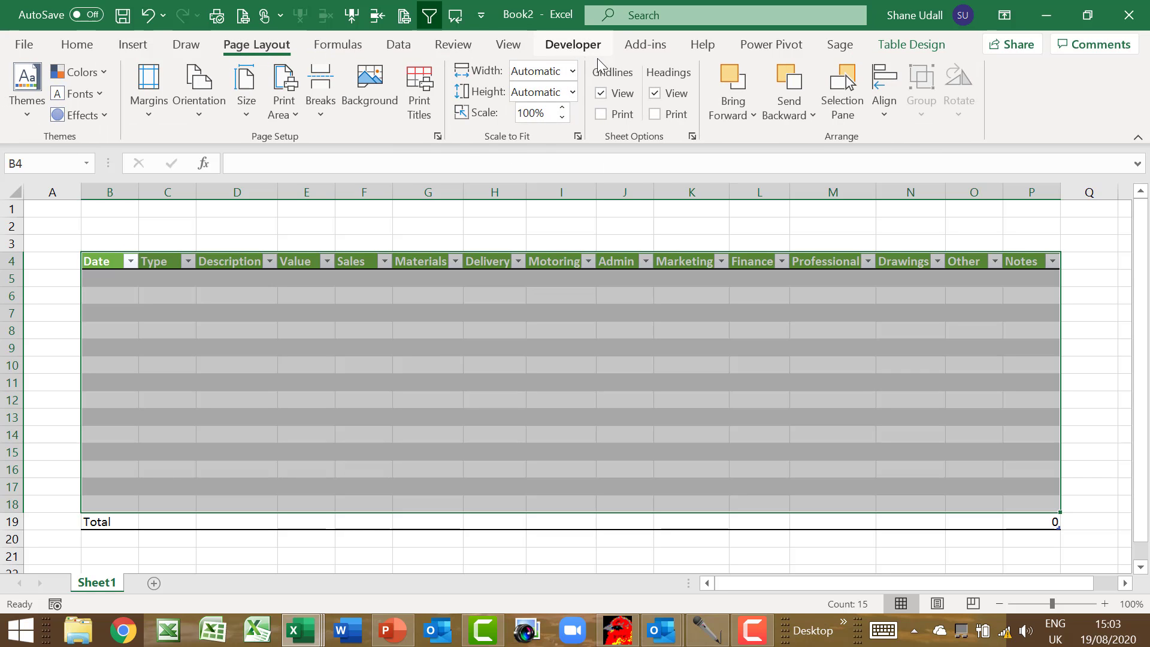
left_click(617, 98)
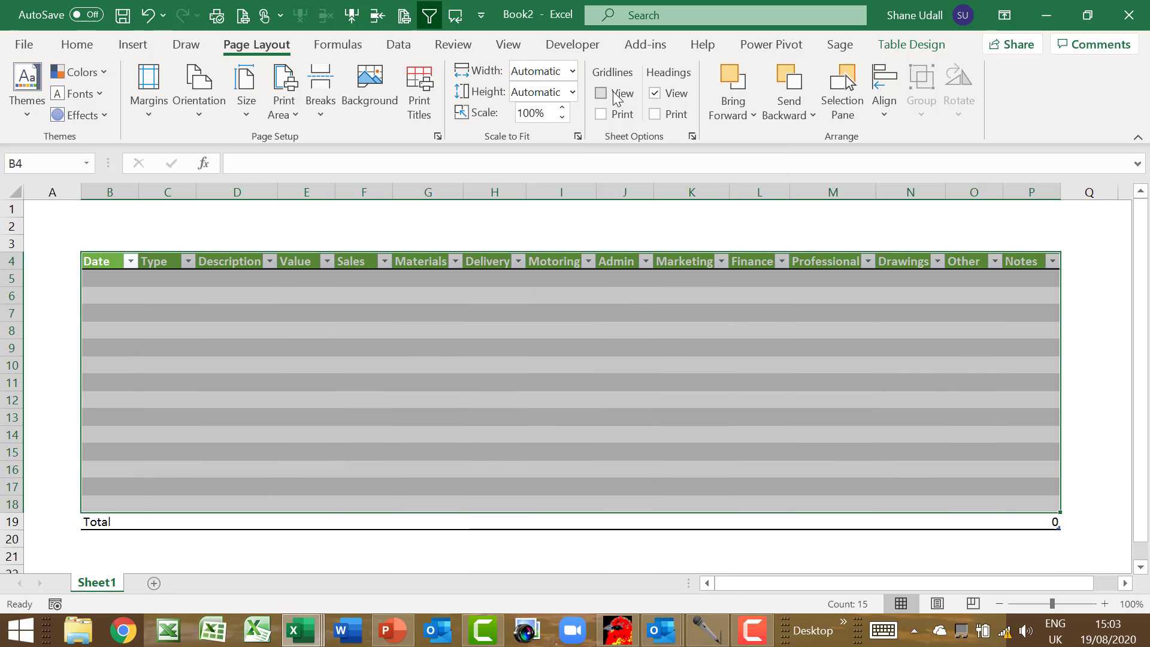
left_click(114, 278)
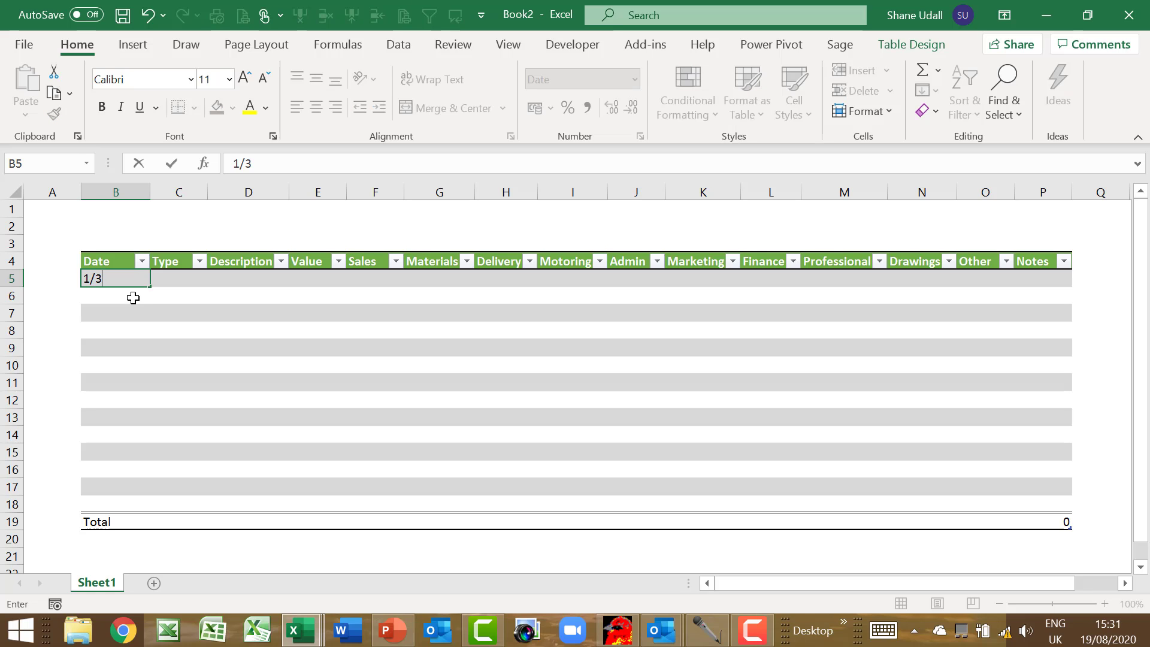
Enter 01/03/2021 as the first transaction date in B5
type("2021")
key("Tab")
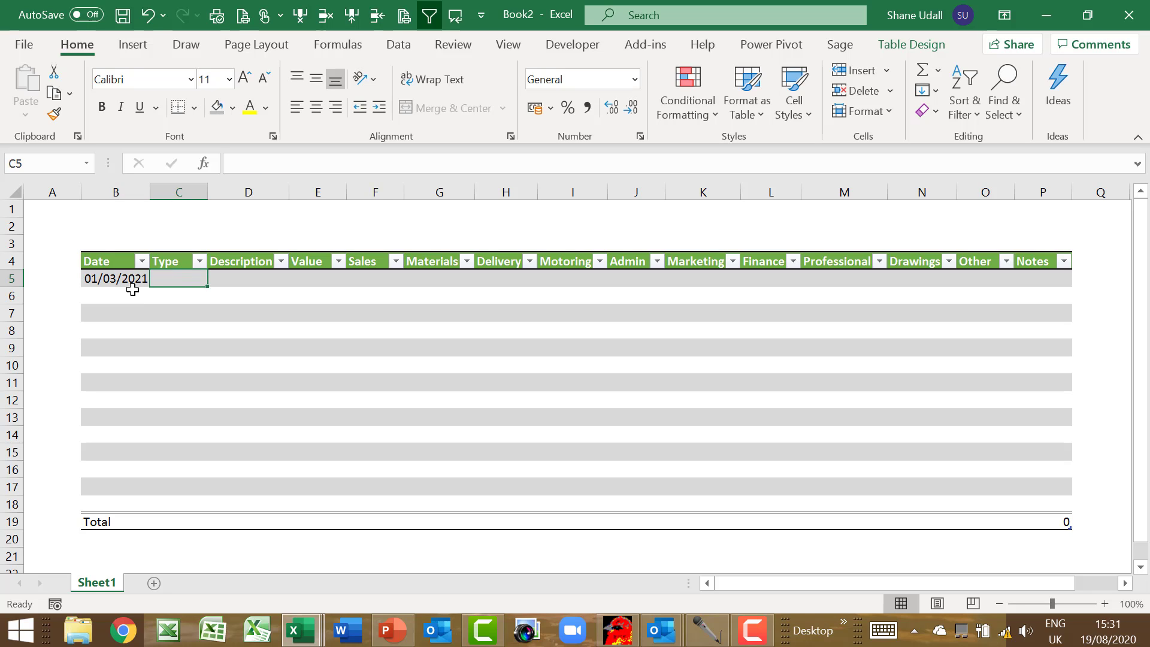
left_click(170, 263)
left_click(171, 278)
left_click(172, 264)
left_click(171, 279)
Put the heading 'Types' in S4 with Bank Receipt and Bank Payment beneath it
left_click(1125, 584)
left_click(1126, 584)
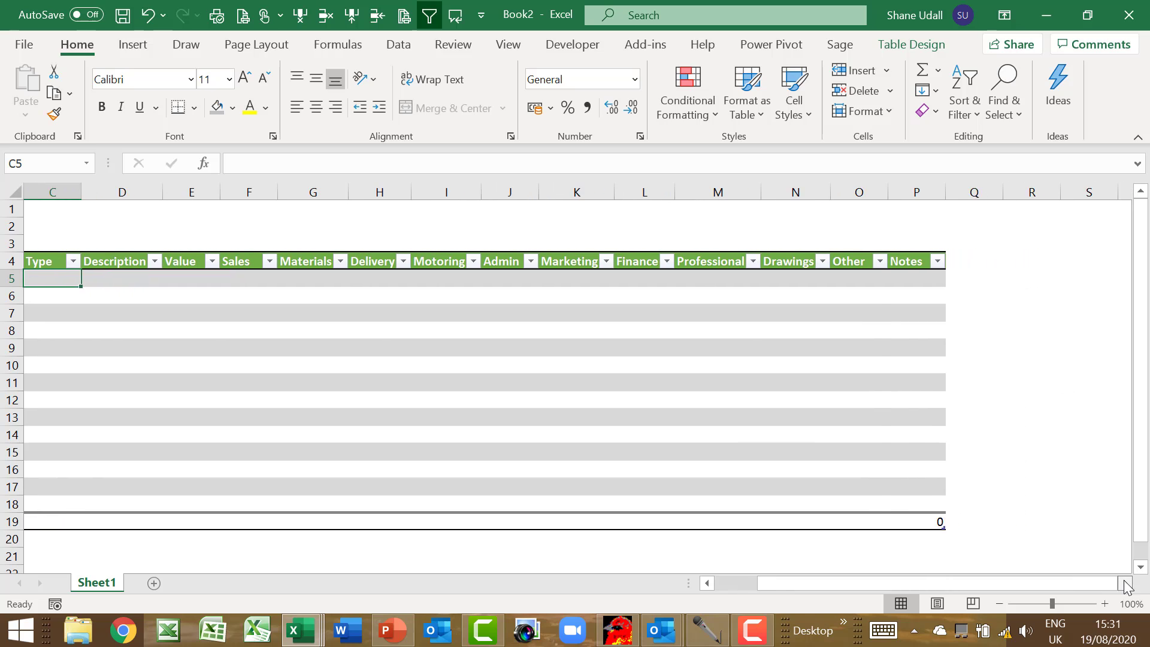
left_click(1125, 584)
left_click(1026, 260)
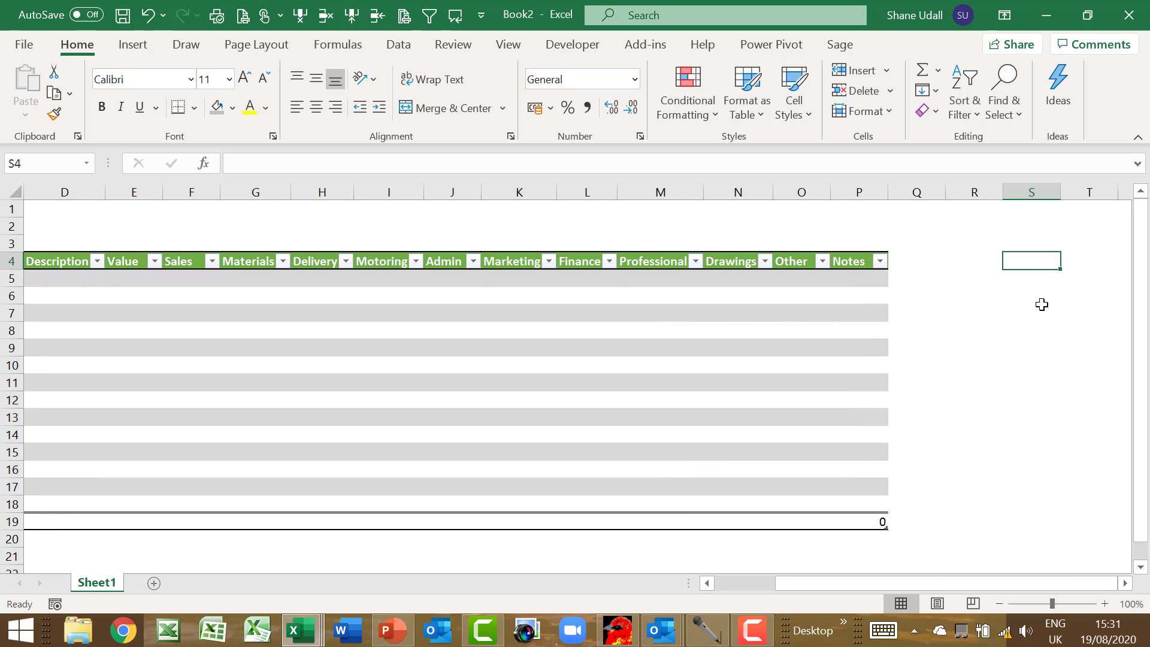
type("Types")
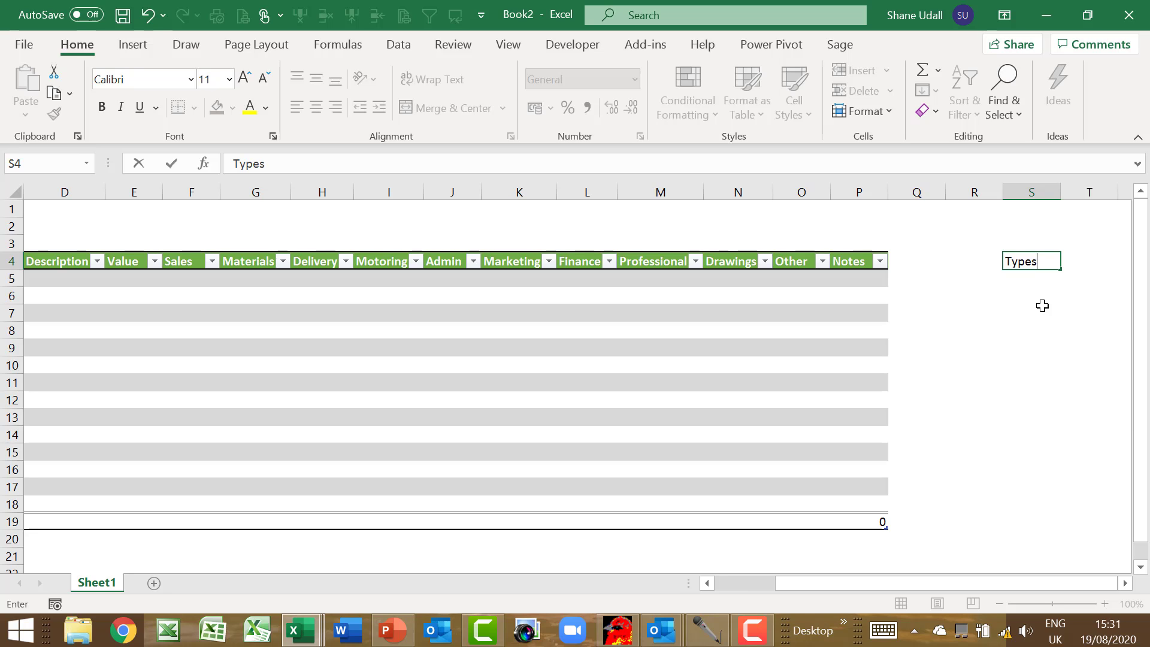
key("Return")
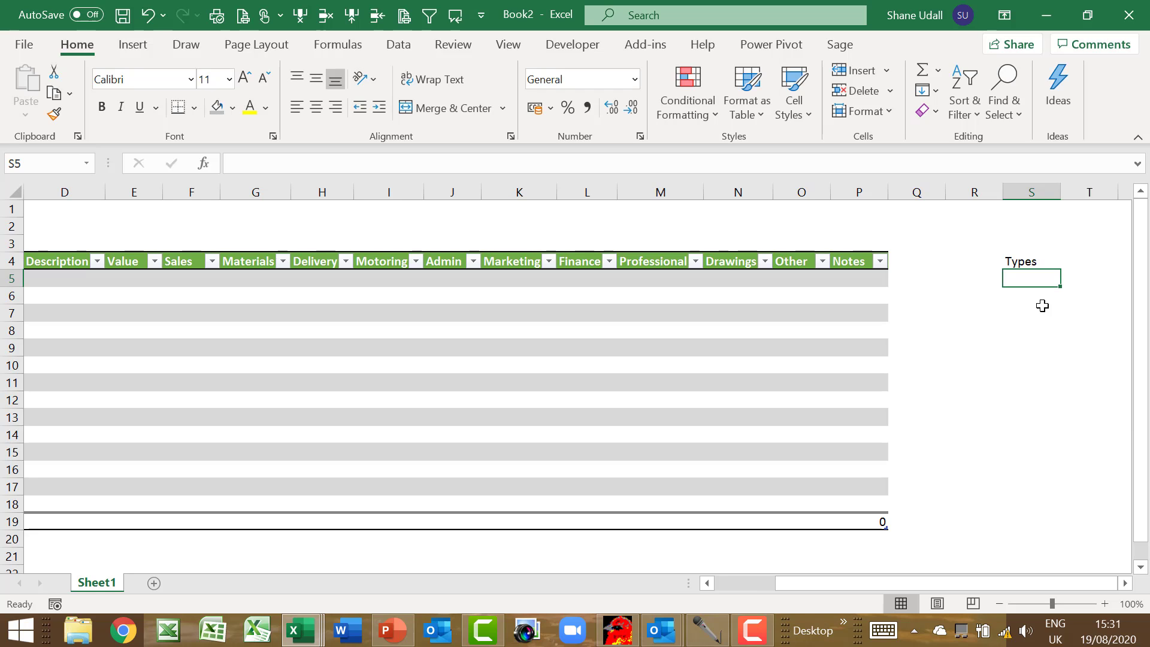
type("Ba")
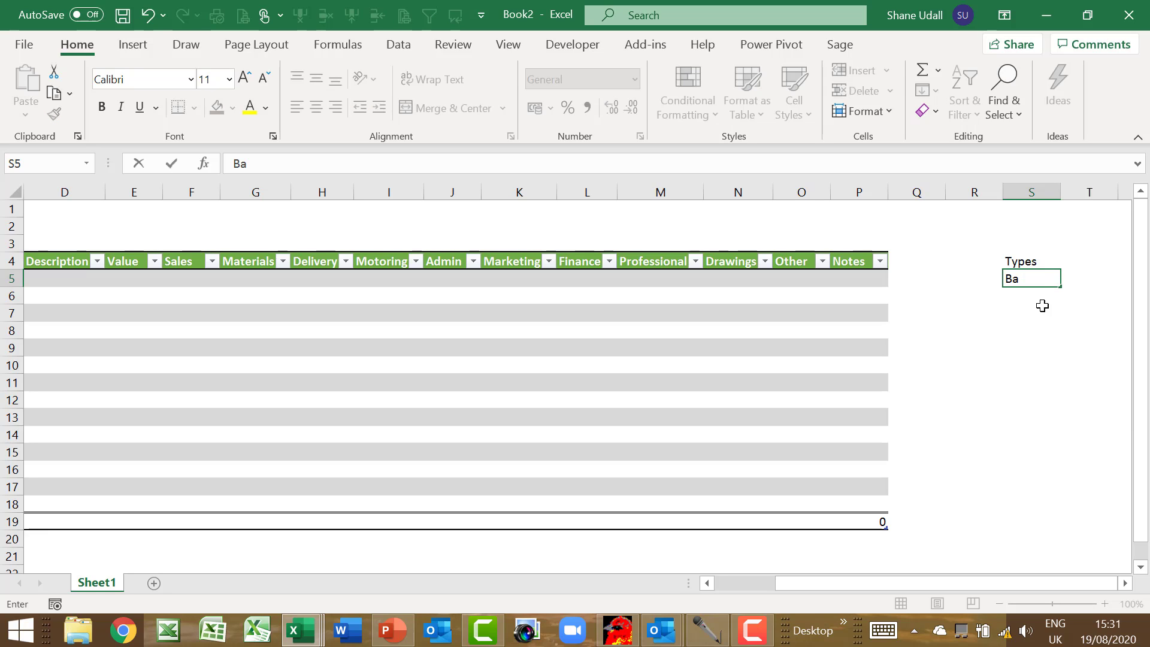
type("nk Recei")
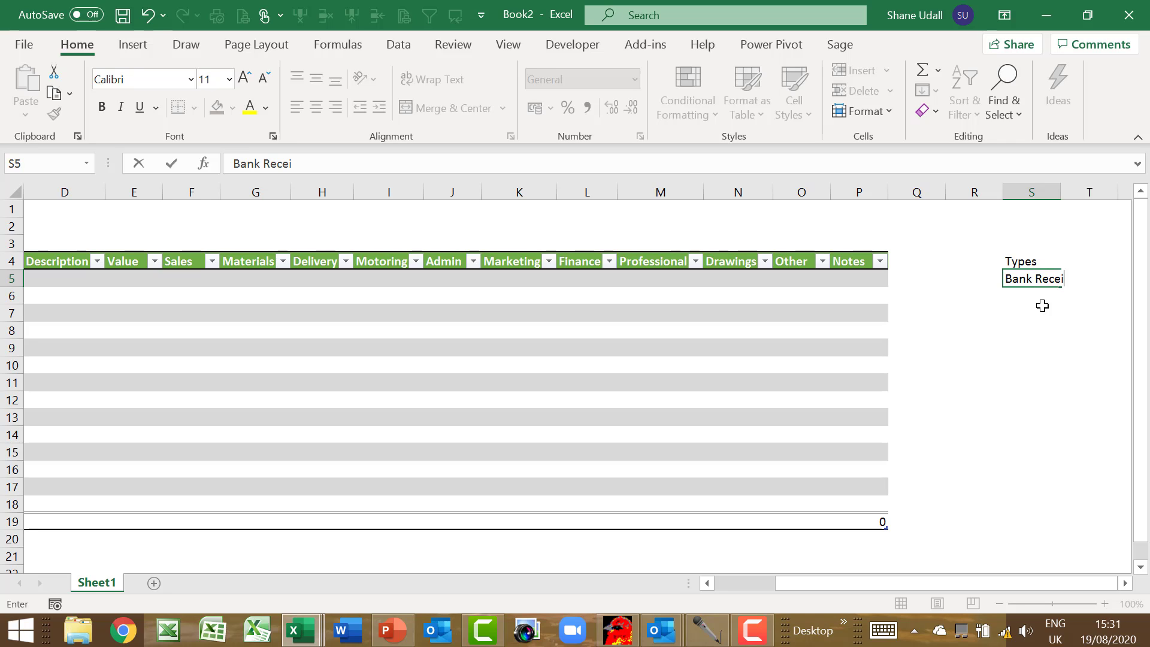
type("pt")
key("Return")
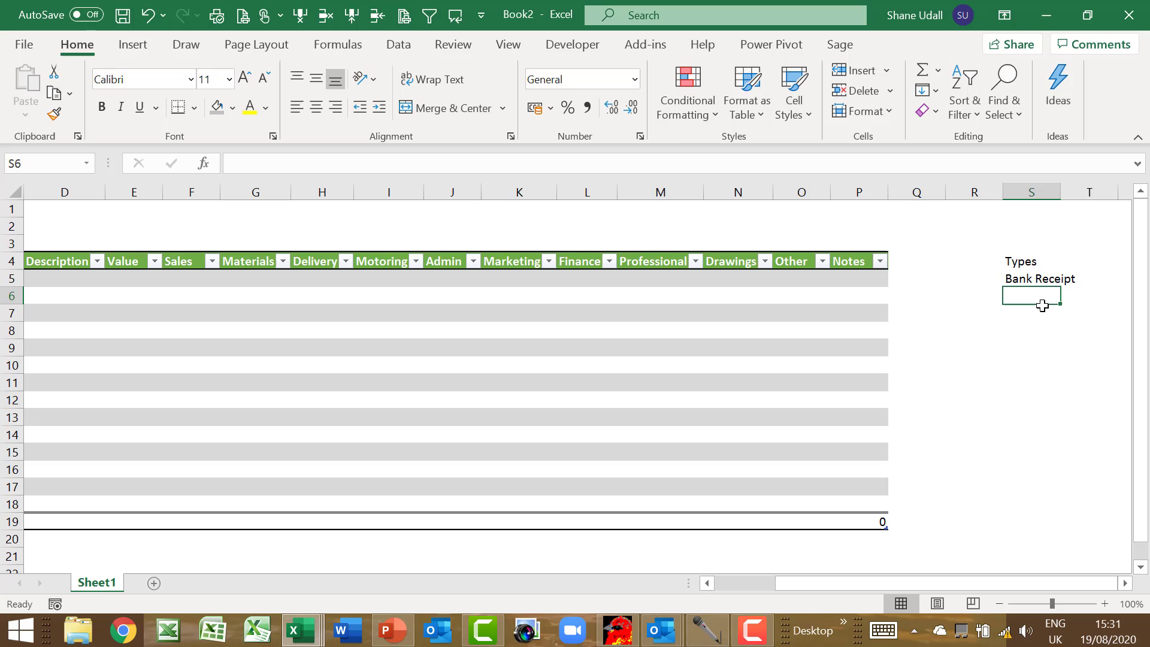
type("Bank ")
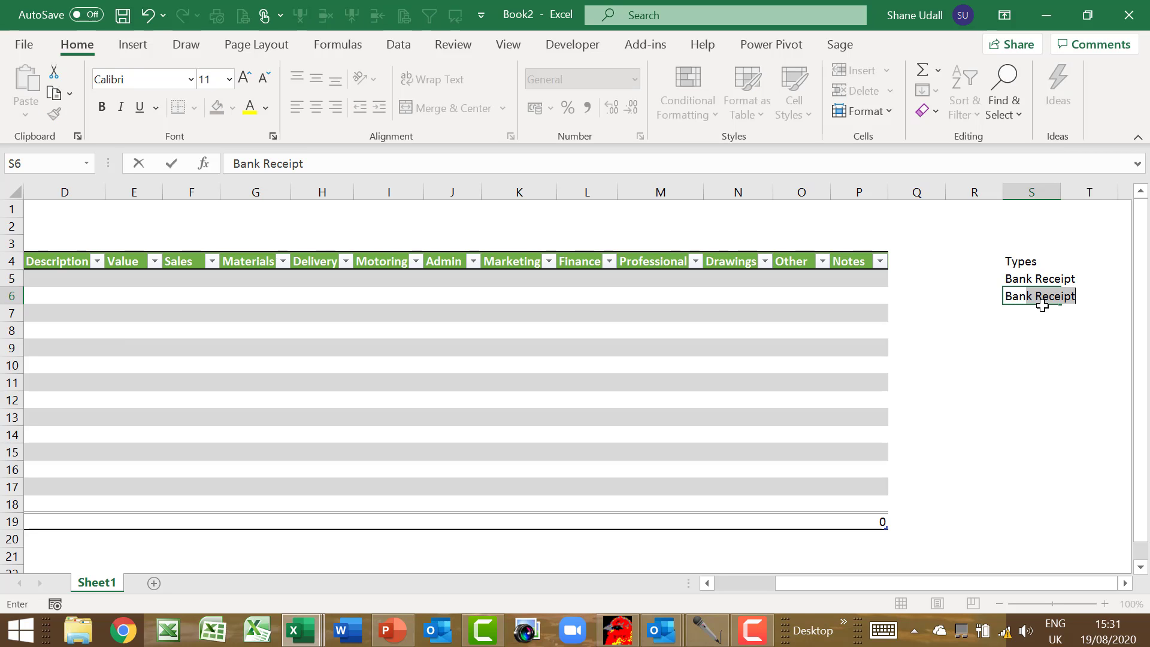
type("Payment")
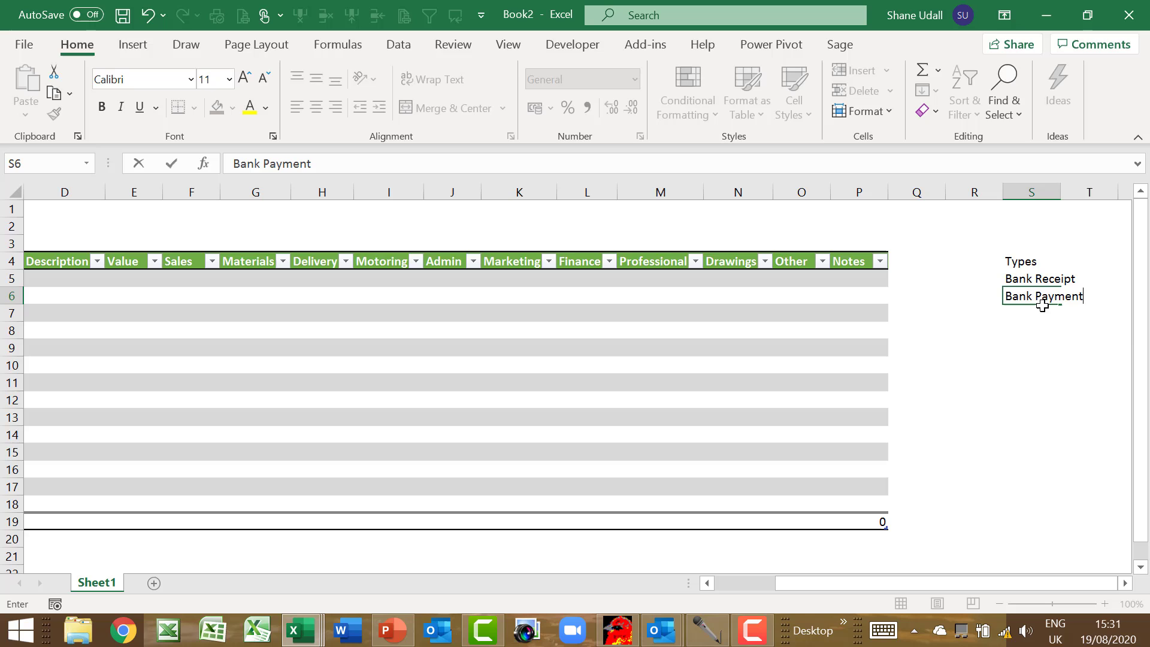
key("Return")
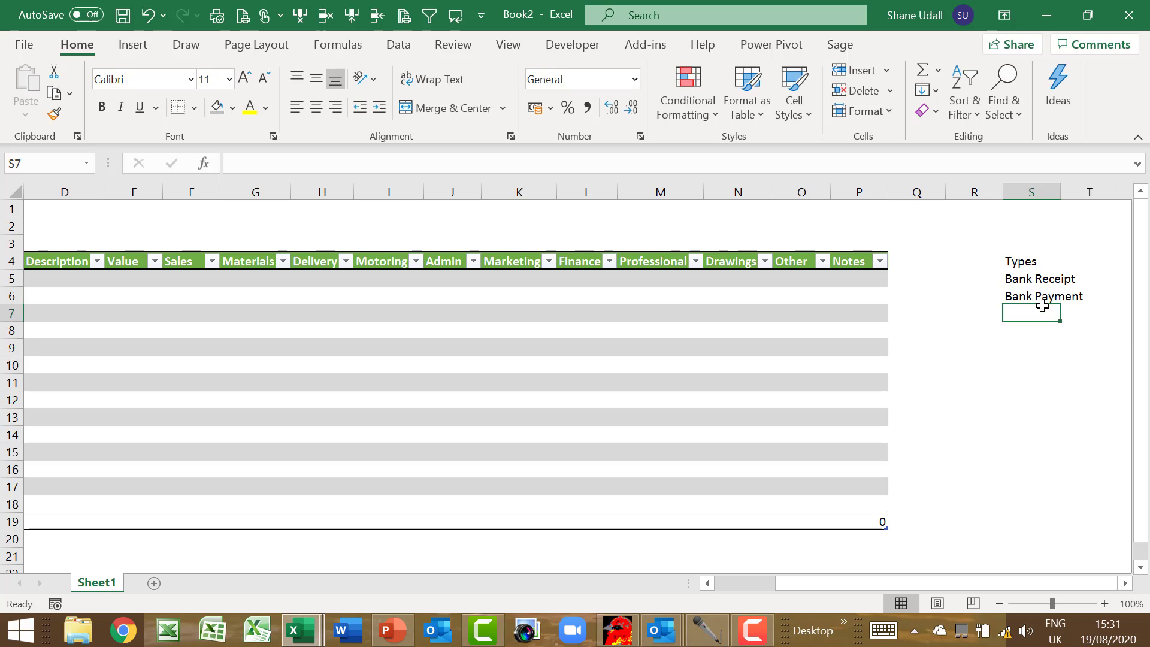
Add Card Receipt, Card Payment, Cash Receipt and Cash Payment to the Types list
type("Card")
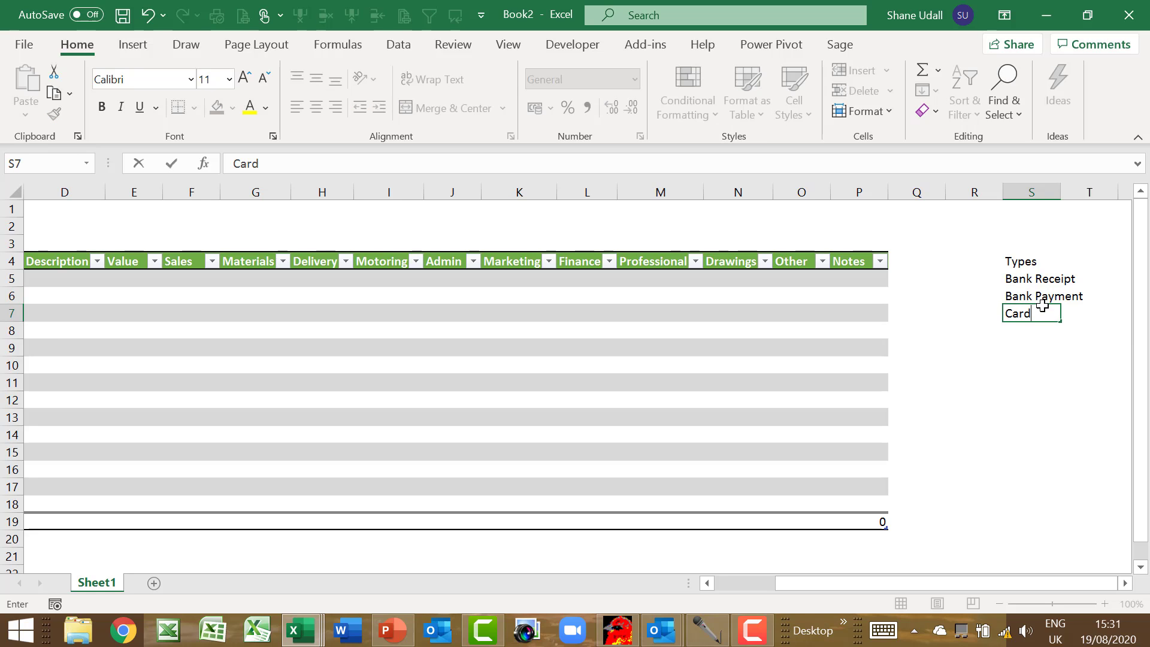
type(" Rece")
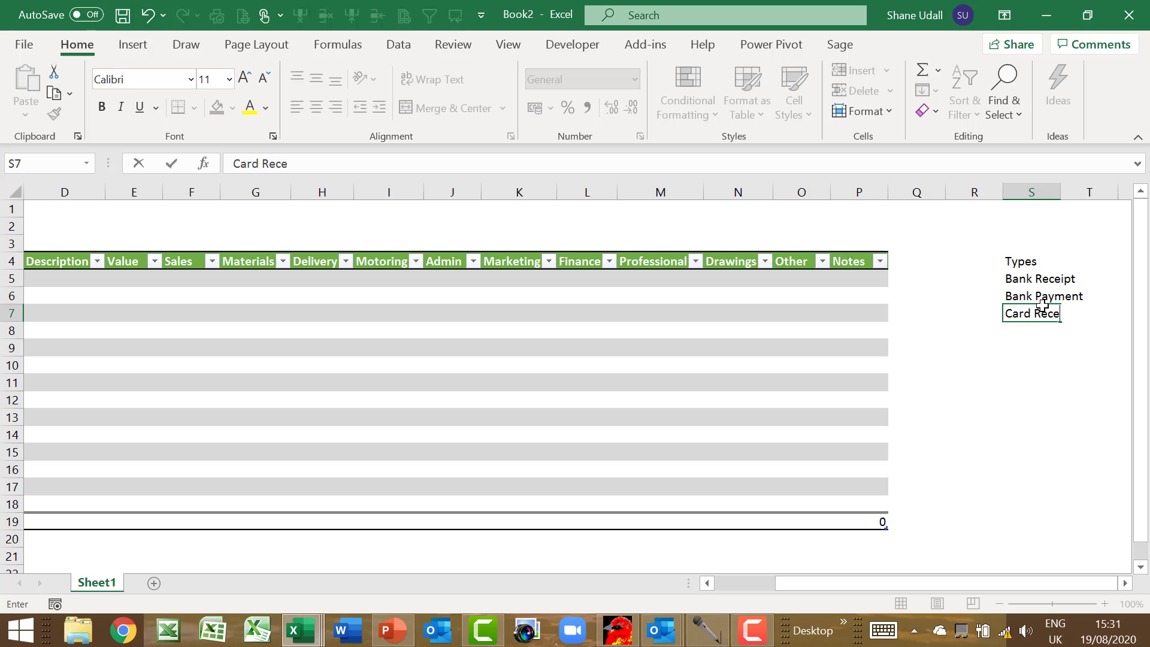
type("ipt")
key("Return")
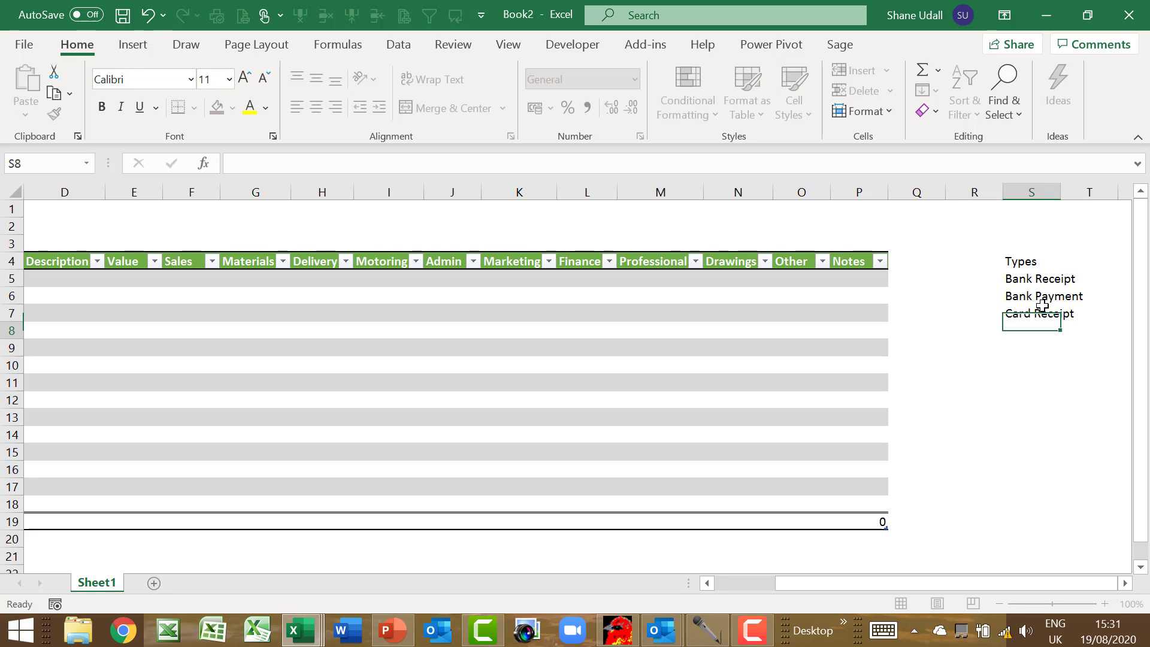
type("Card R")
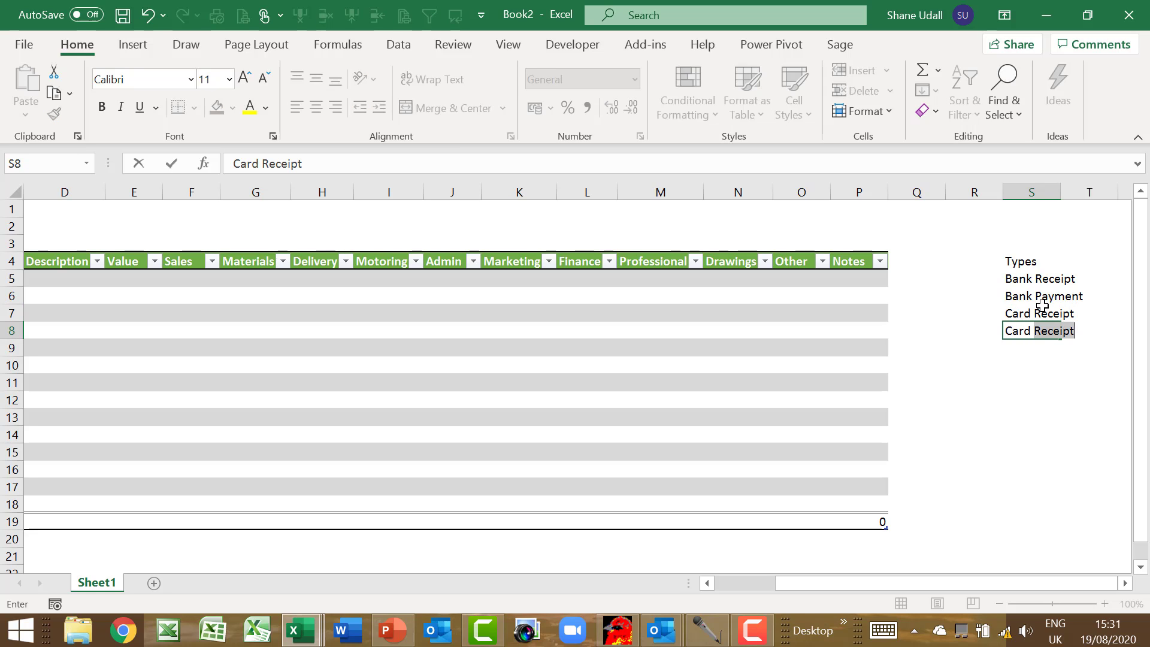
type("Pay")
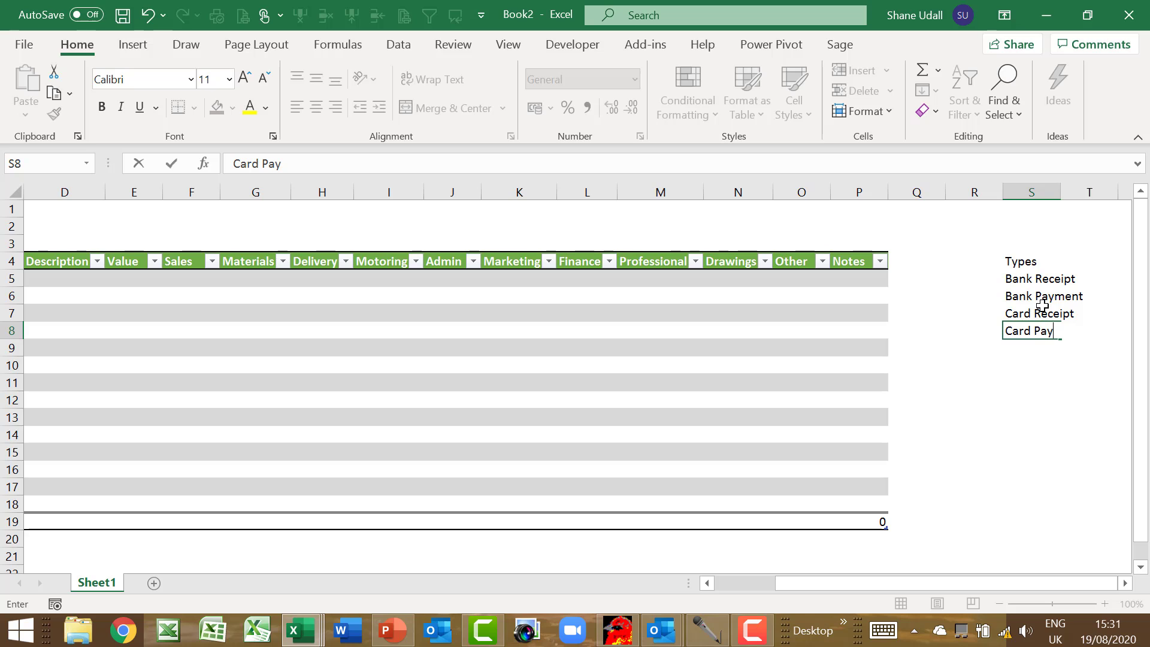
type("ment")
key("Return")
type("Cash")
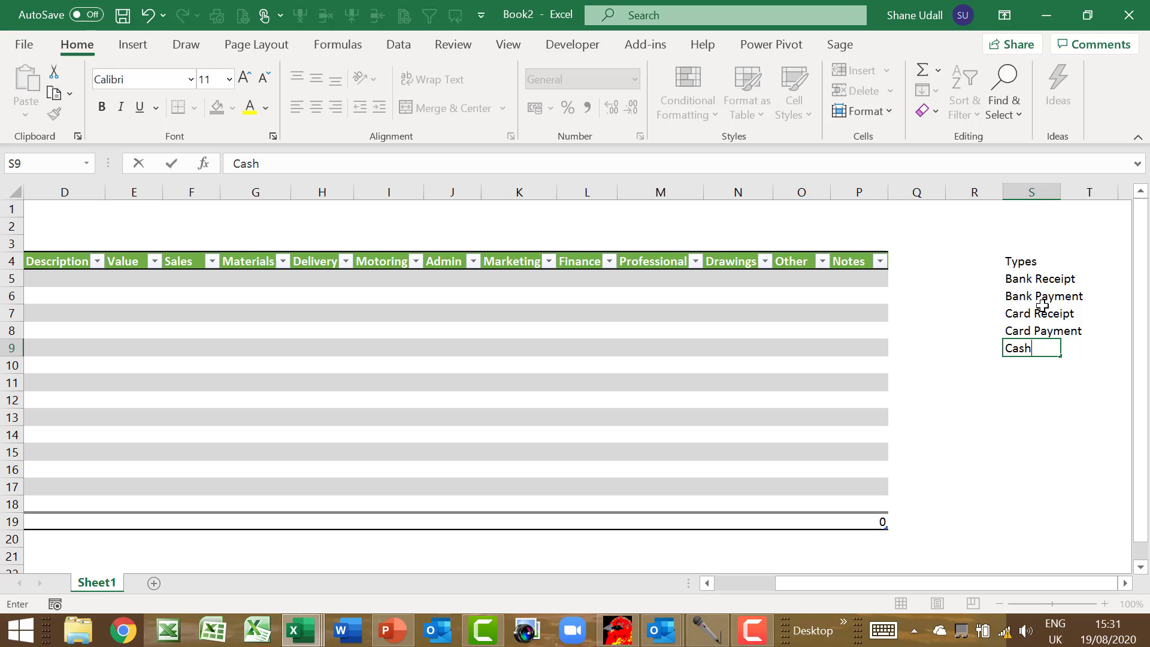
type(" Recei")
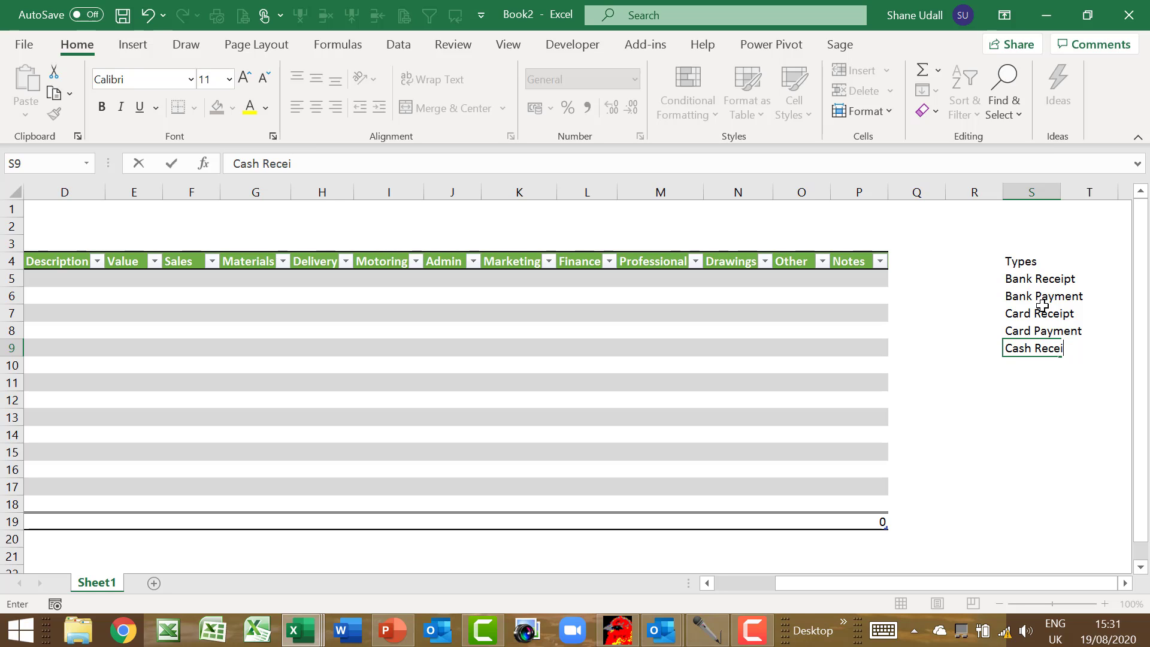
type("pt")
key("Return")
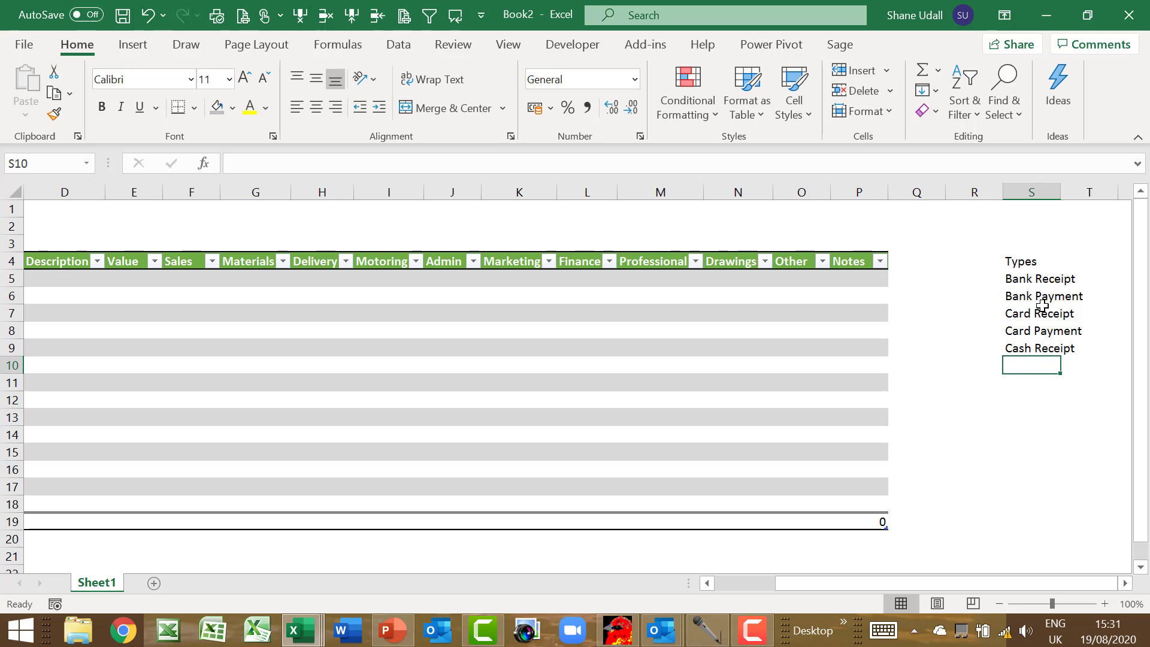
type("Card")
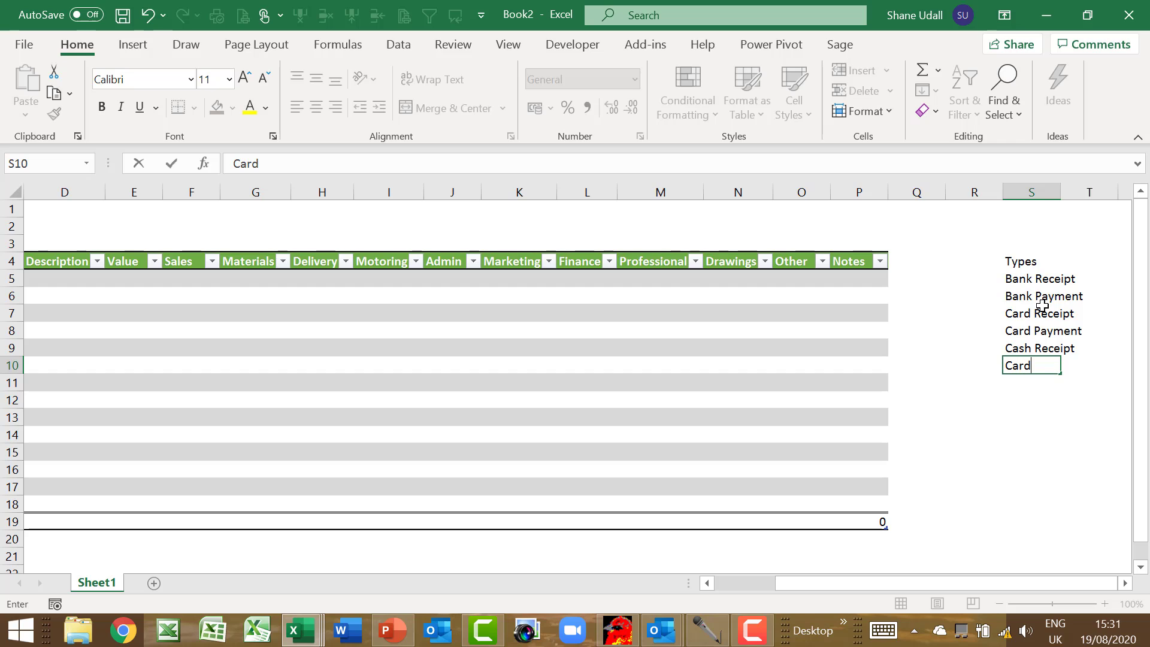
key("BackSpace")
key("BackSpace")
type("sh ")
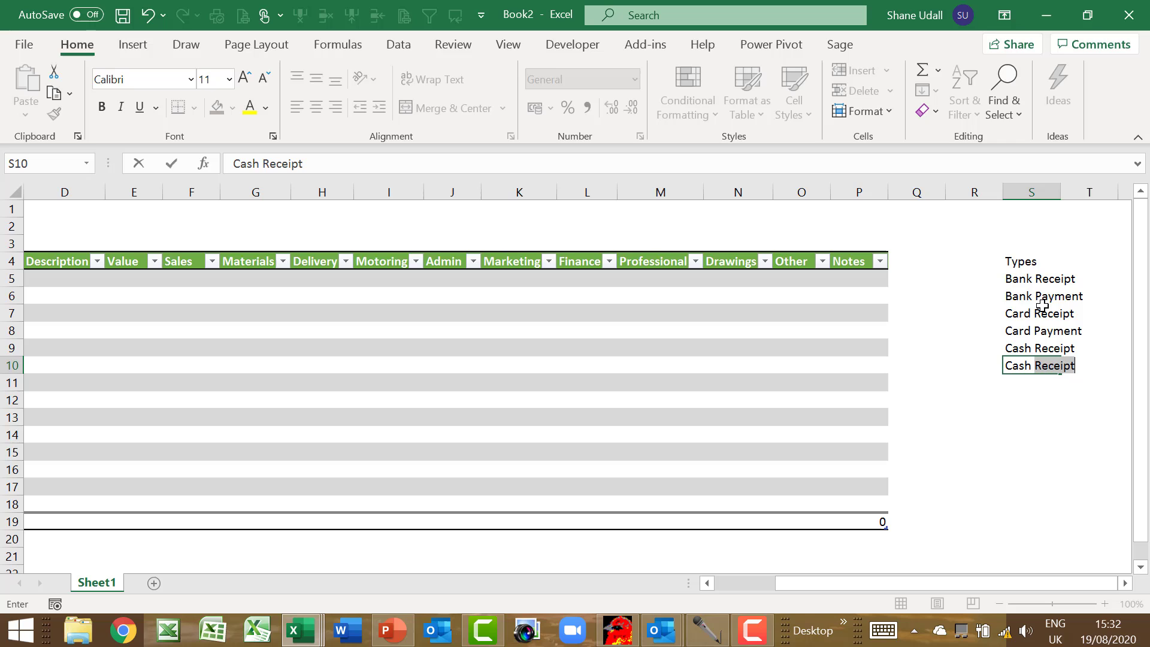
type("Pay")
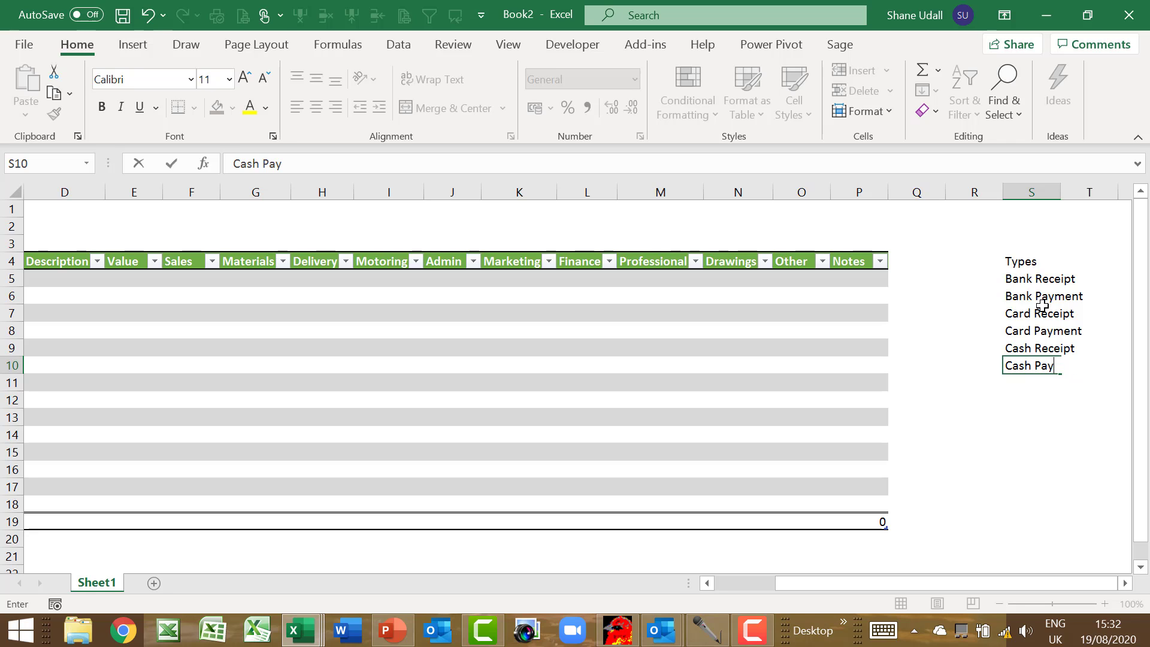
type("ment")
key("Return")
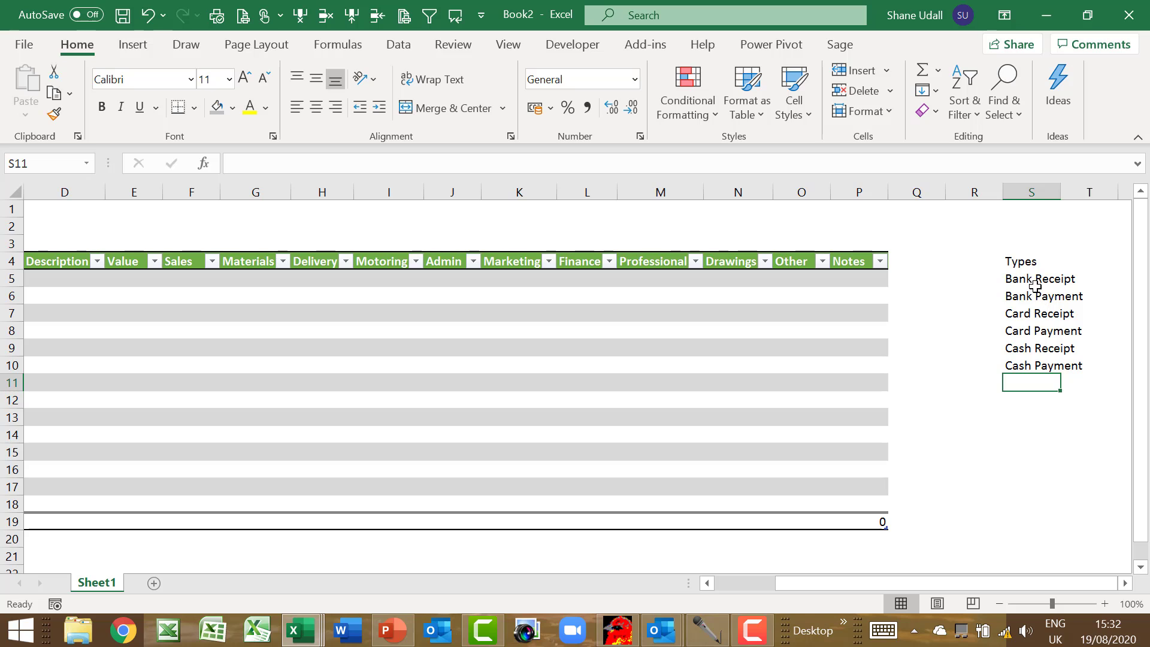
Define the name 'Types' for the range S5:S10
left_click_drag(1013, 279, 1023, 363)
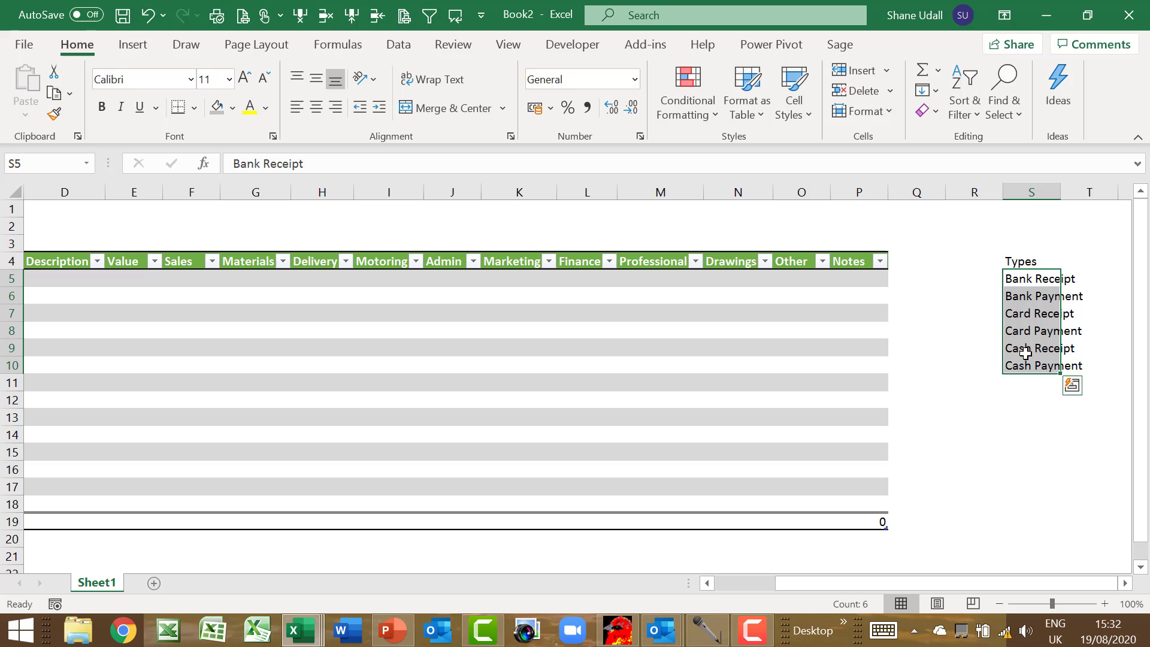
left_click(344, 52)
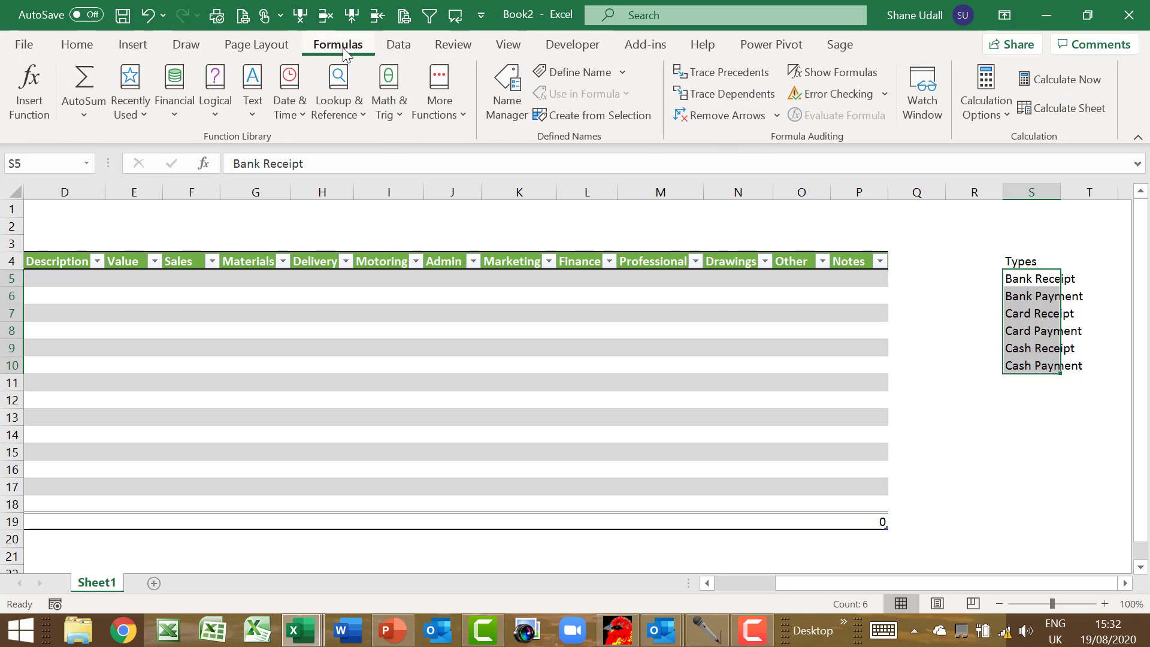
left_click(568, 73)
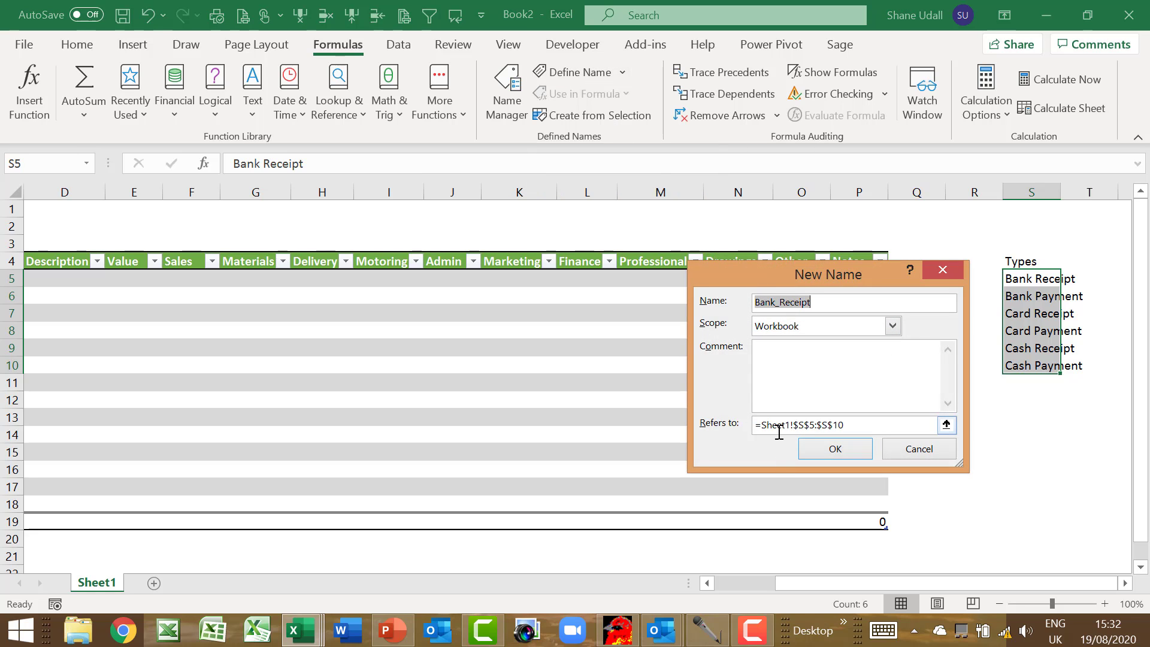
type("Types")
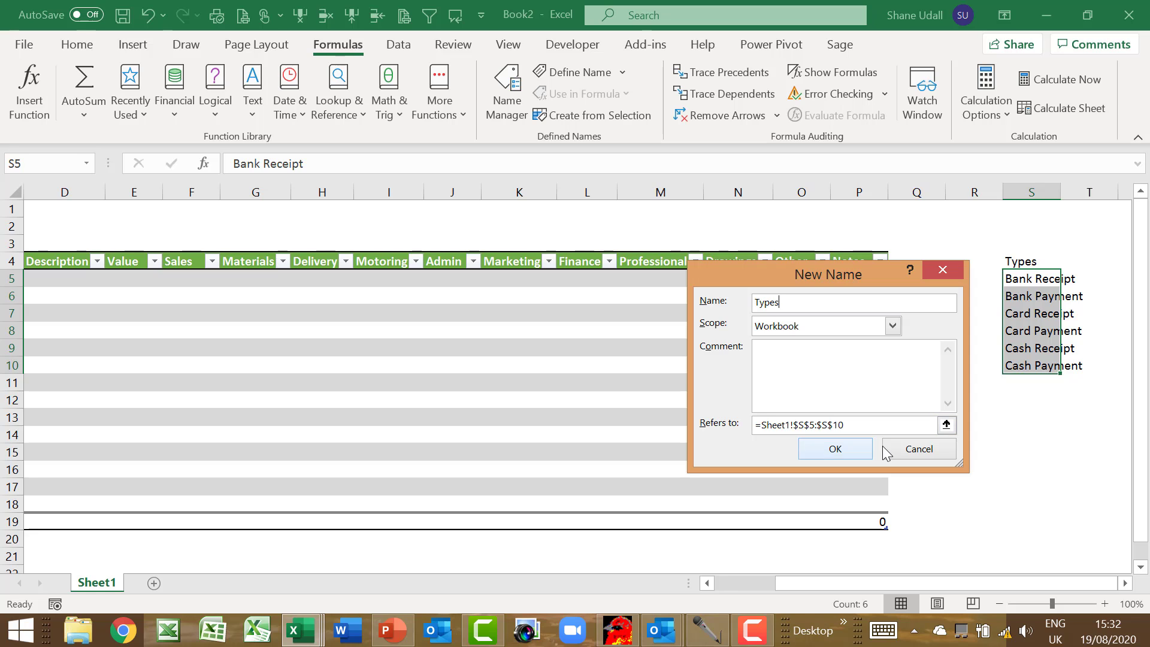
left_click(857, 450)
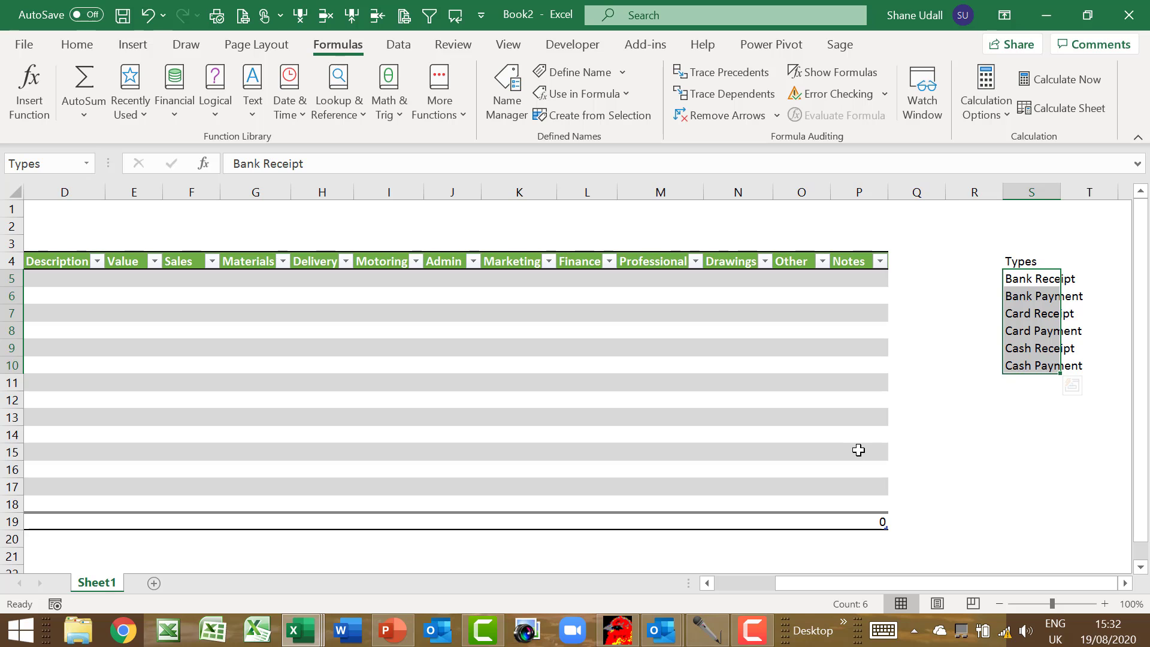
key("Home")
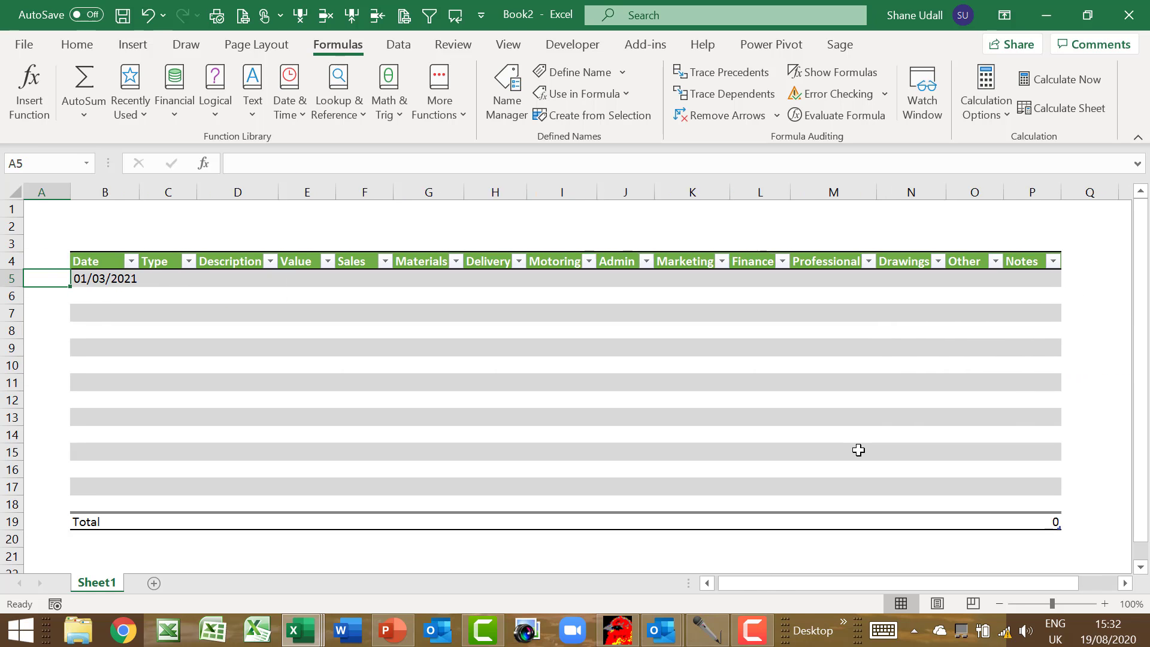
Add List data validation to C5 with source =types
left_click(171, 276)
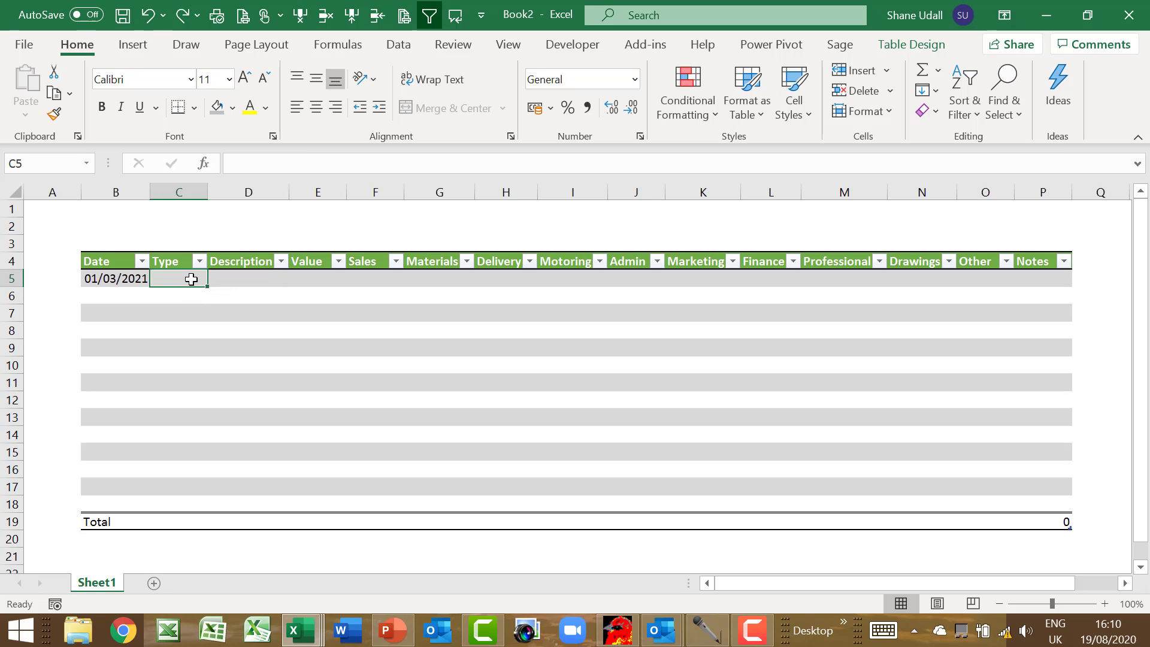
left_click(399, 48)
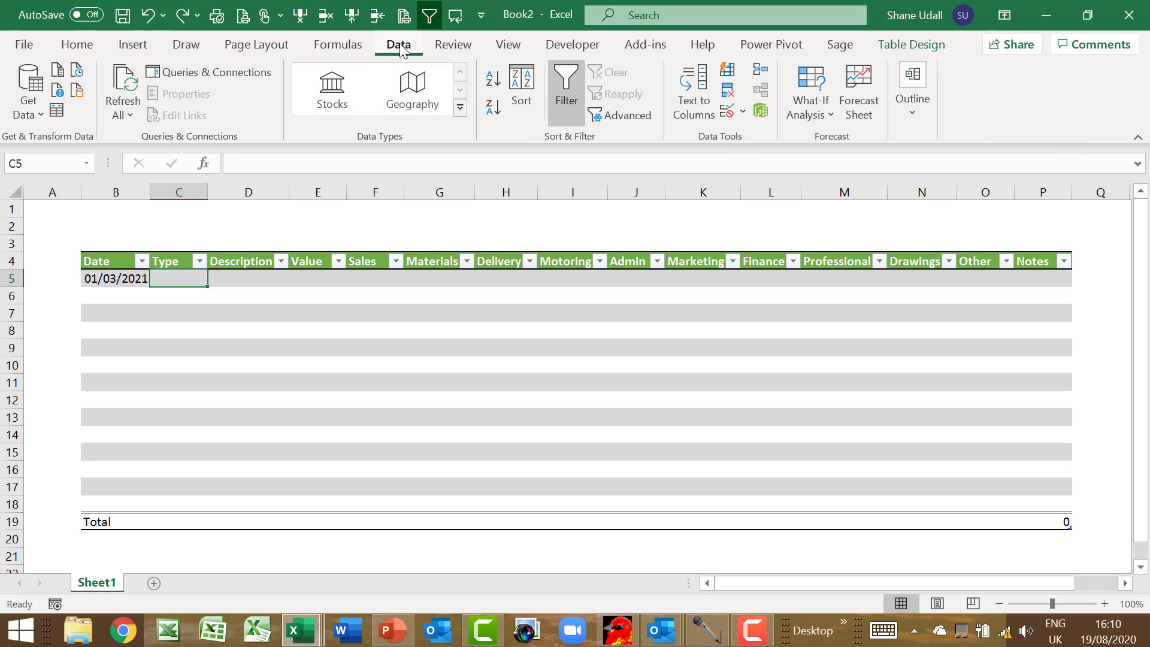
left_click(738, 111)
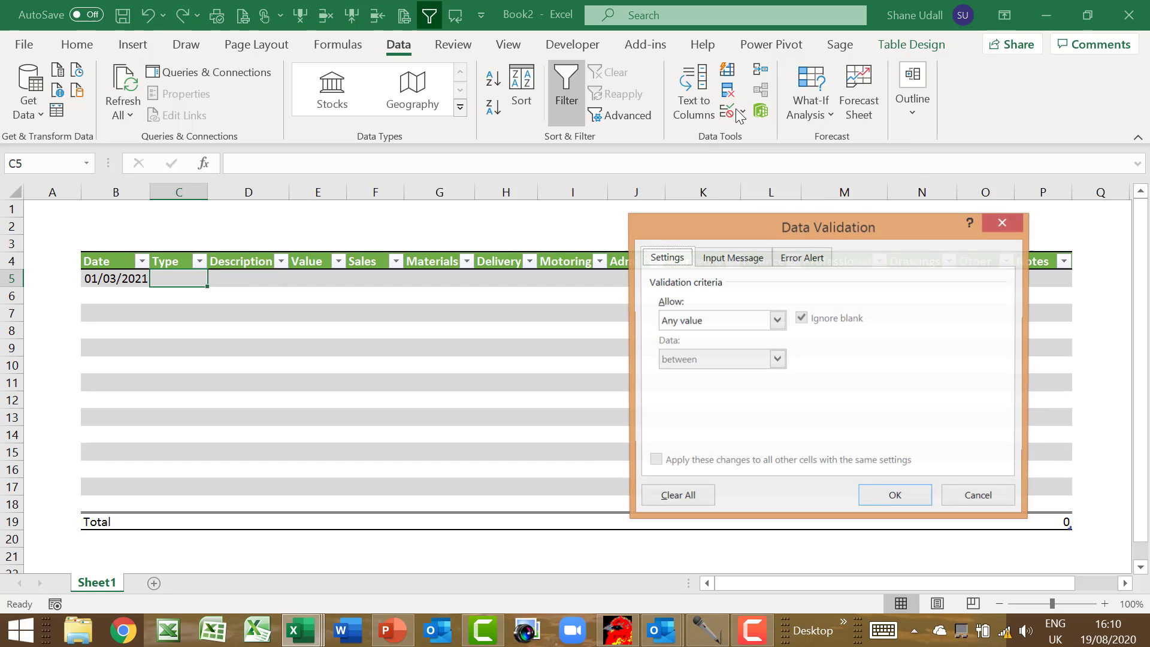
left_click(778, 321)
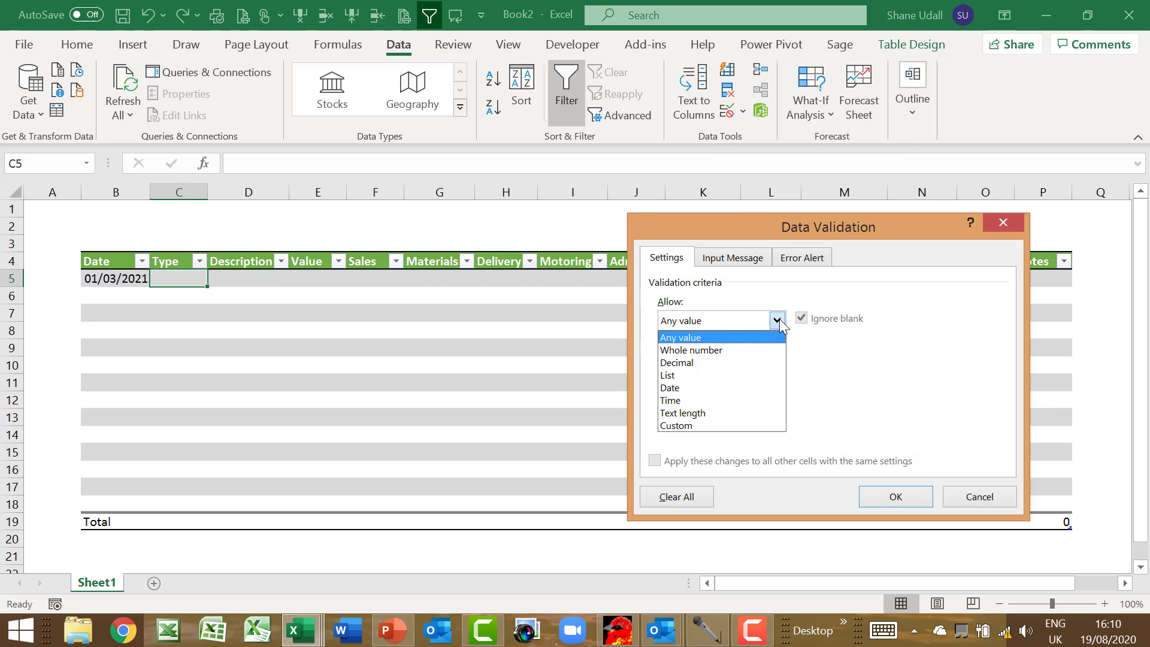
left_click(713, 377)
left_click(707, 397)
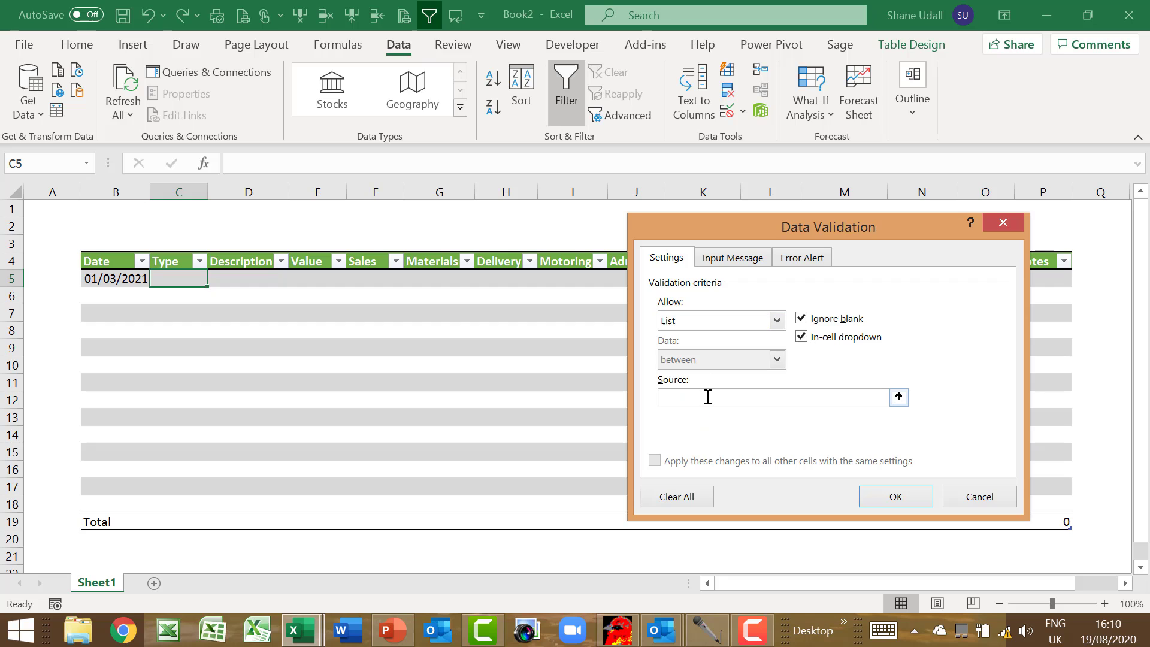
type("=")
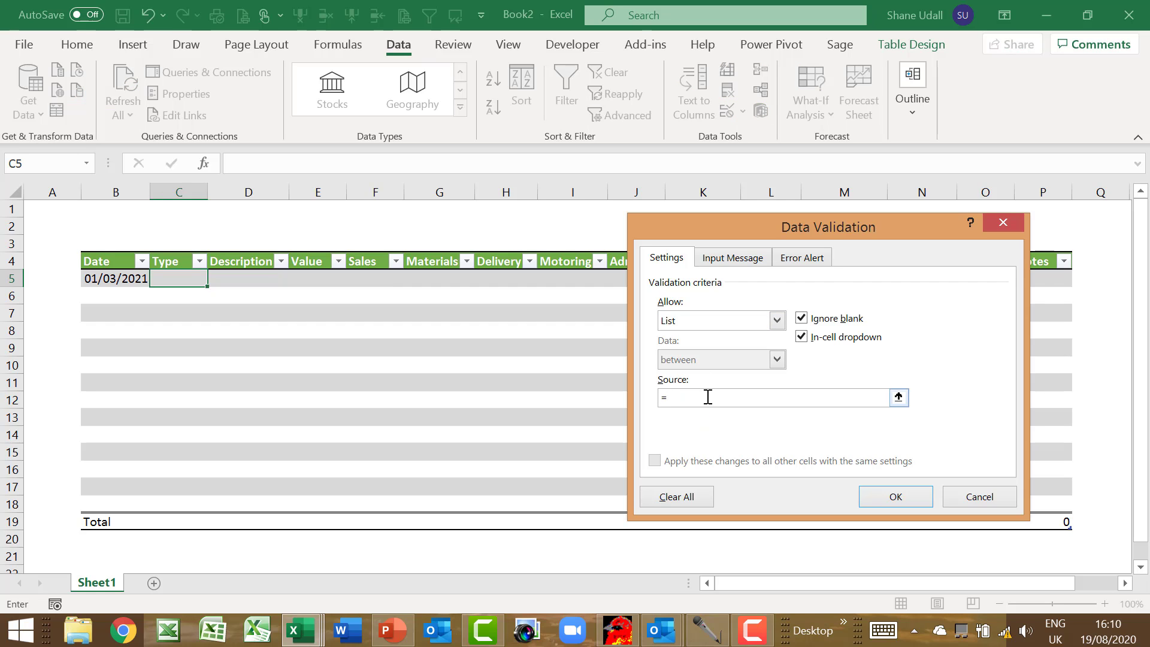
type("types")
left_click(905, 497)
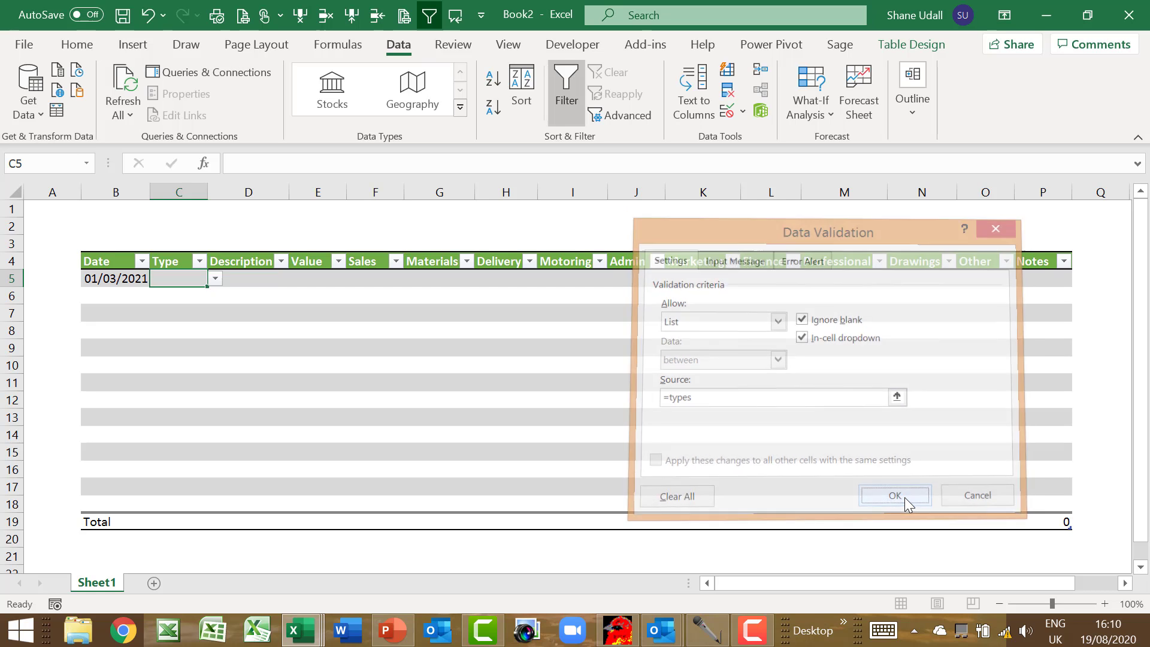
Choose Bank Payment from C5's dropdown and widen column C to fit it
left_click(216, 279)
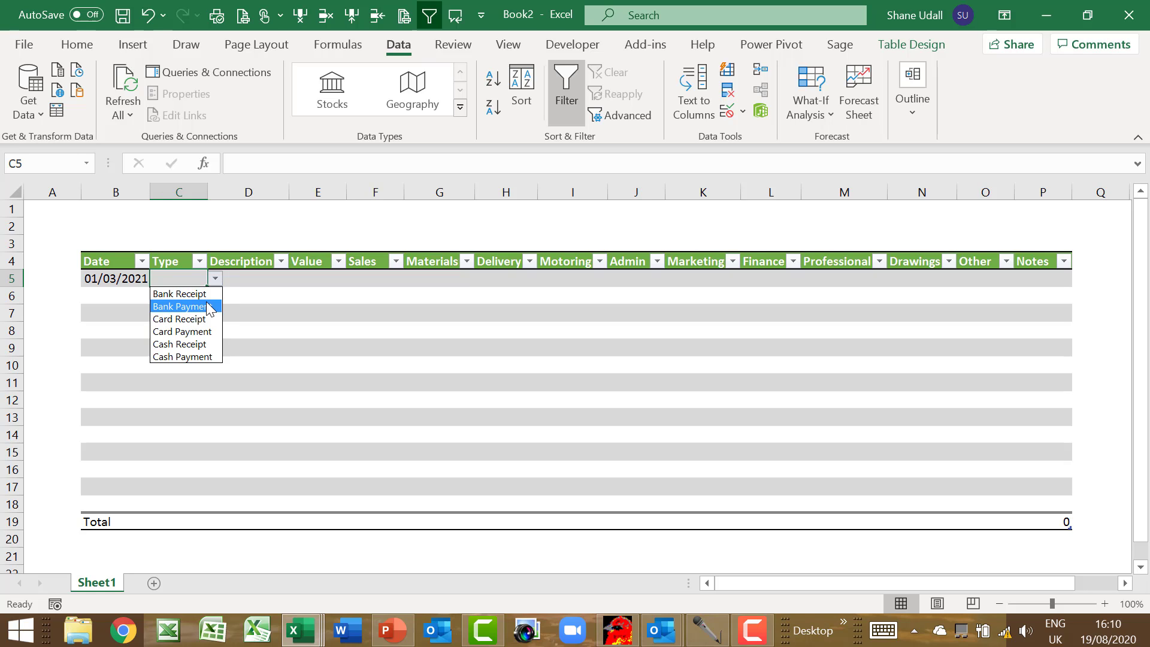
left_click(208, 308)
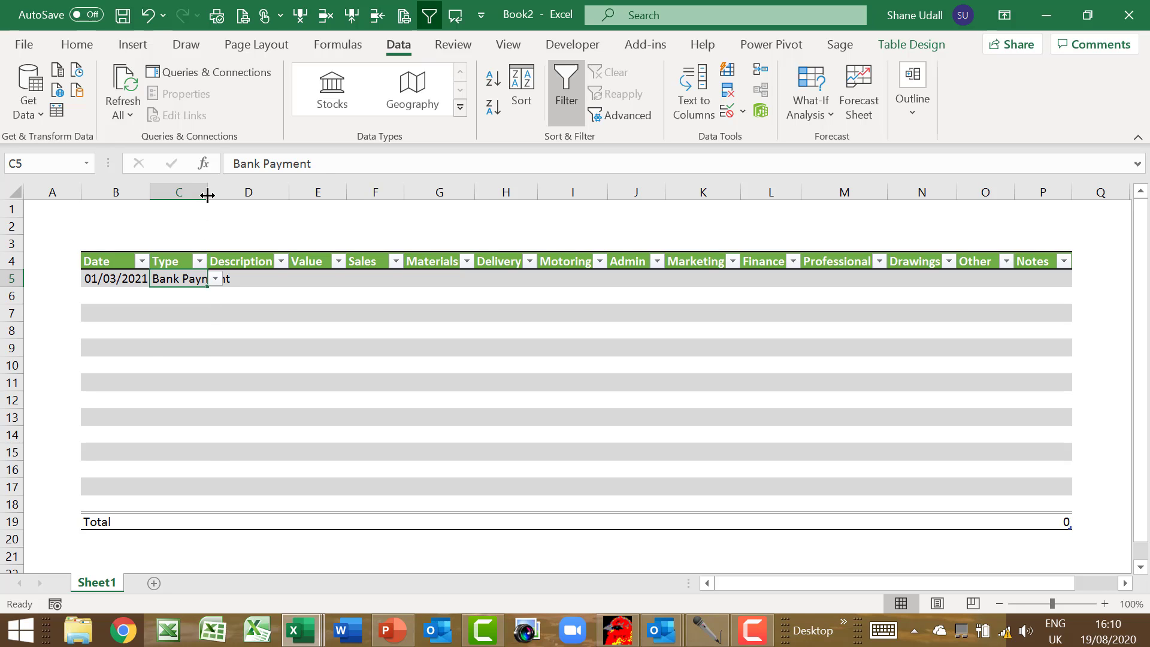
left_click_drag(208, 192, 233, 195)
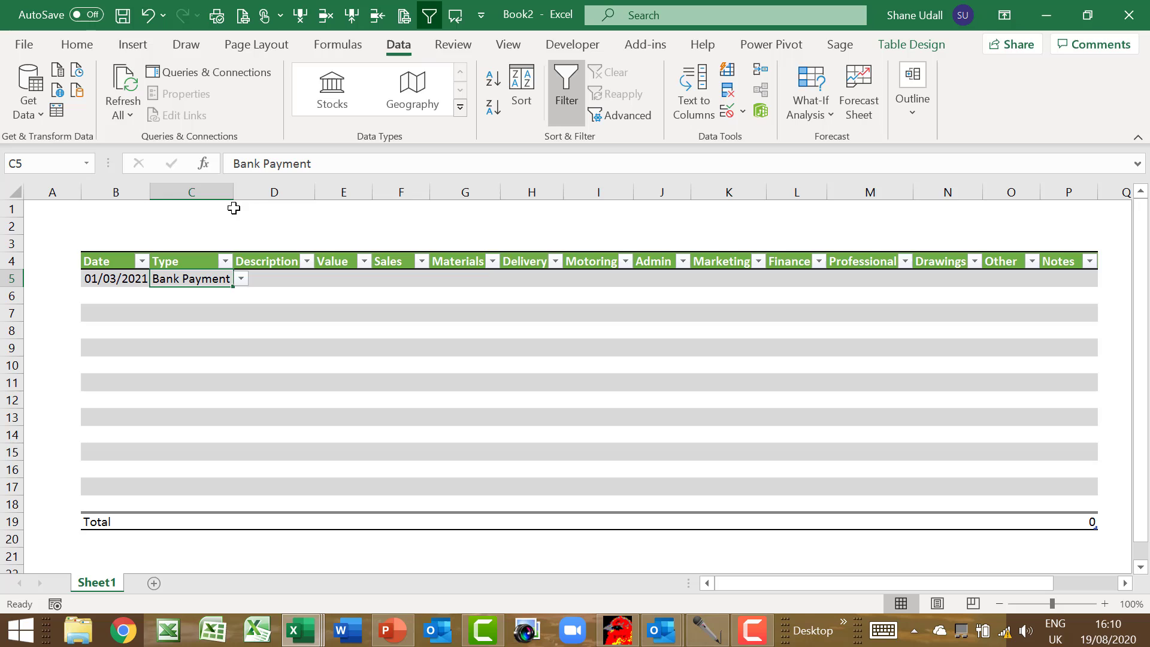
Enter the payee's name in D5 and -217.34 as the Value in E5
left_click(269, 279)
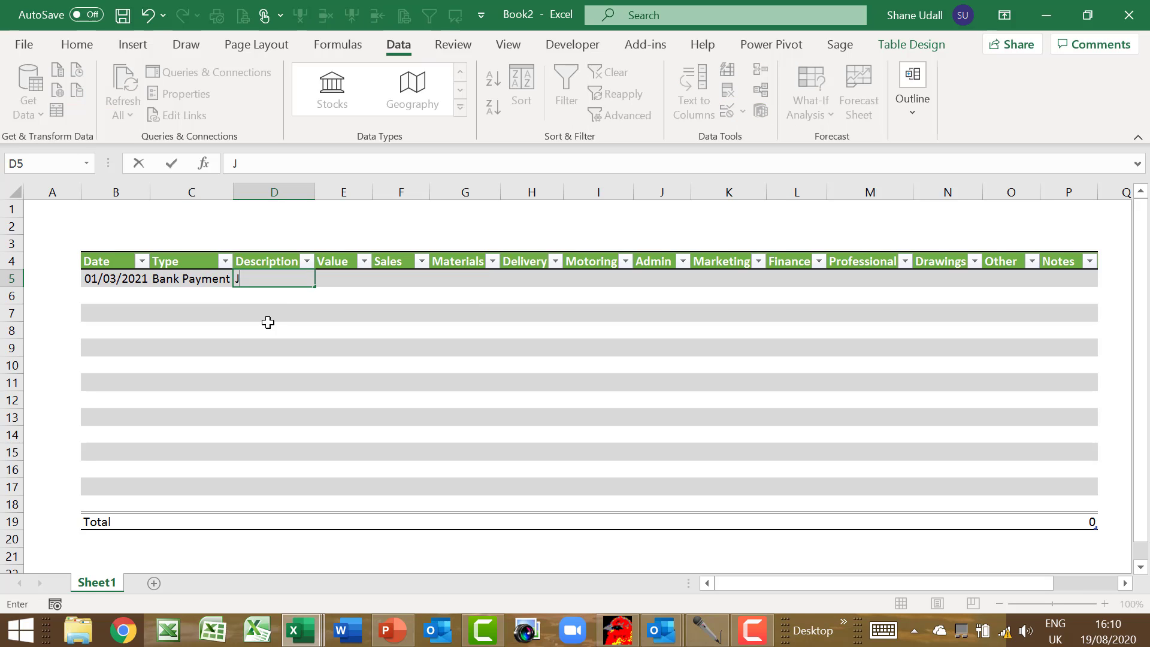
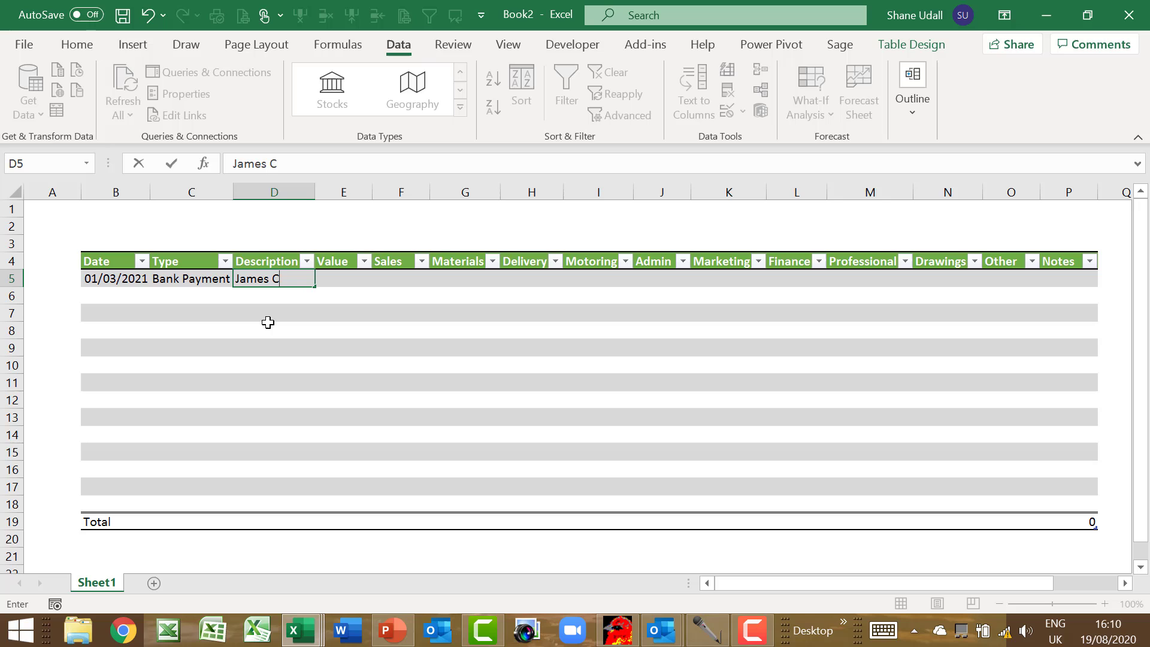
key("Tab")
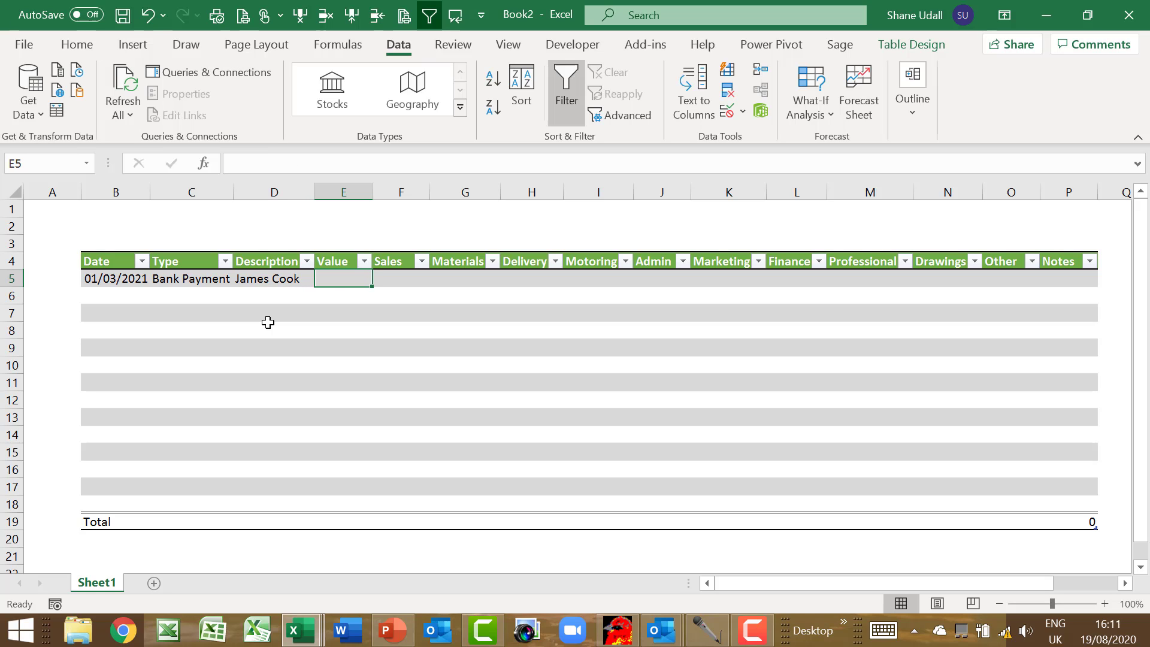
type("-21")
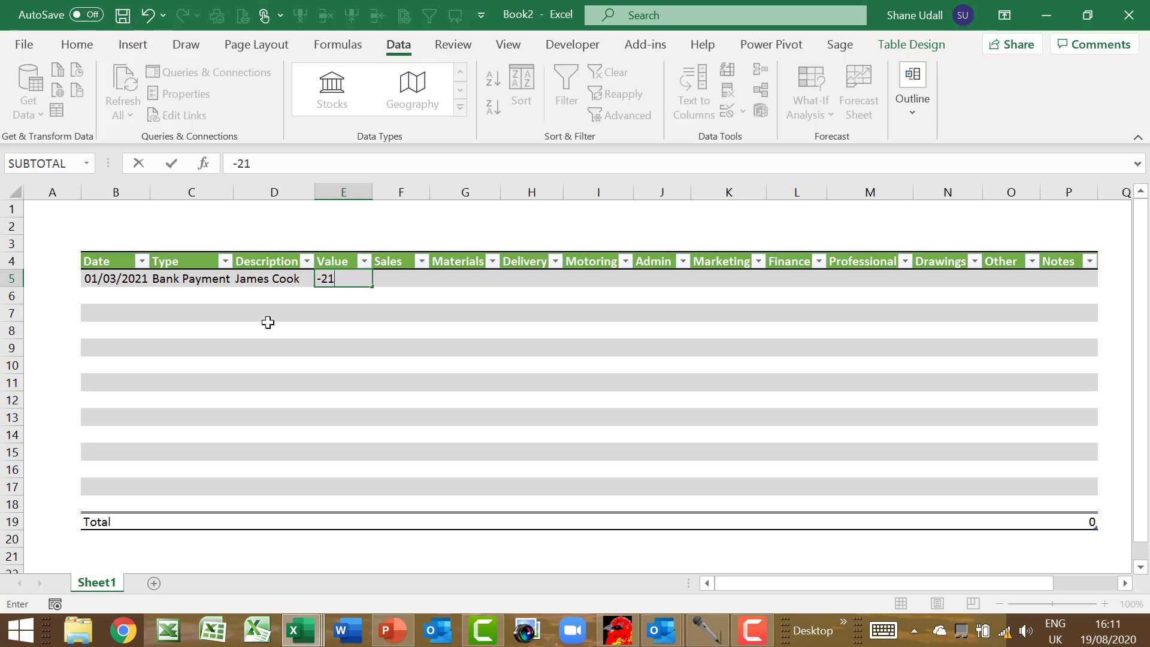
type("7.34")
key("Tab")
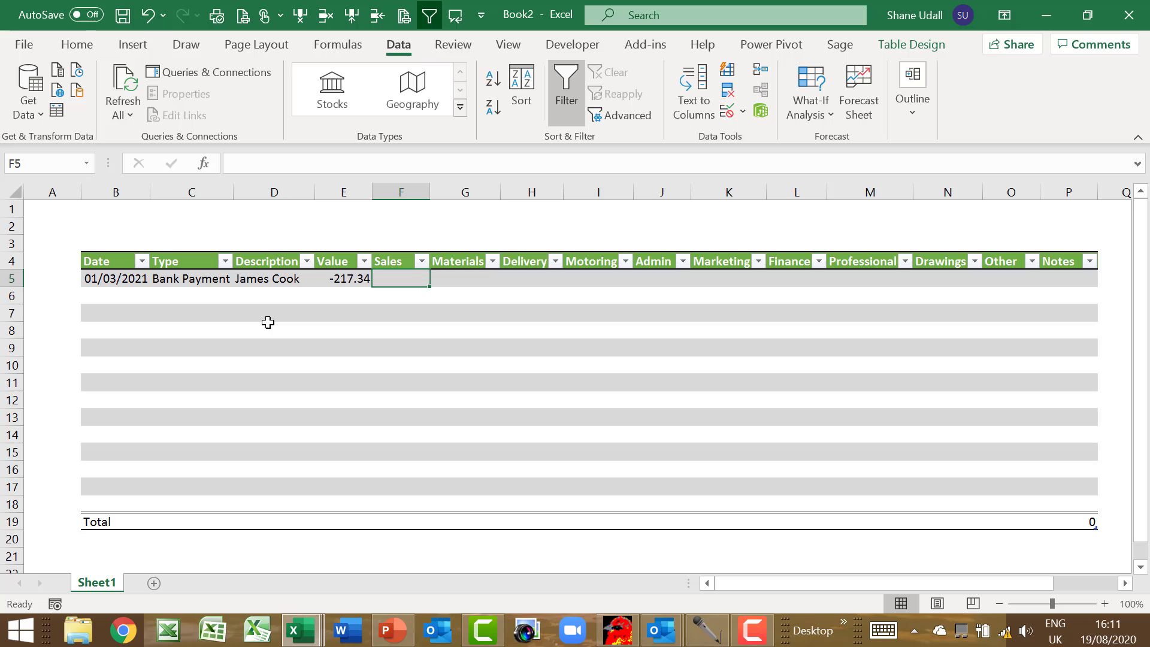
key("Tab")
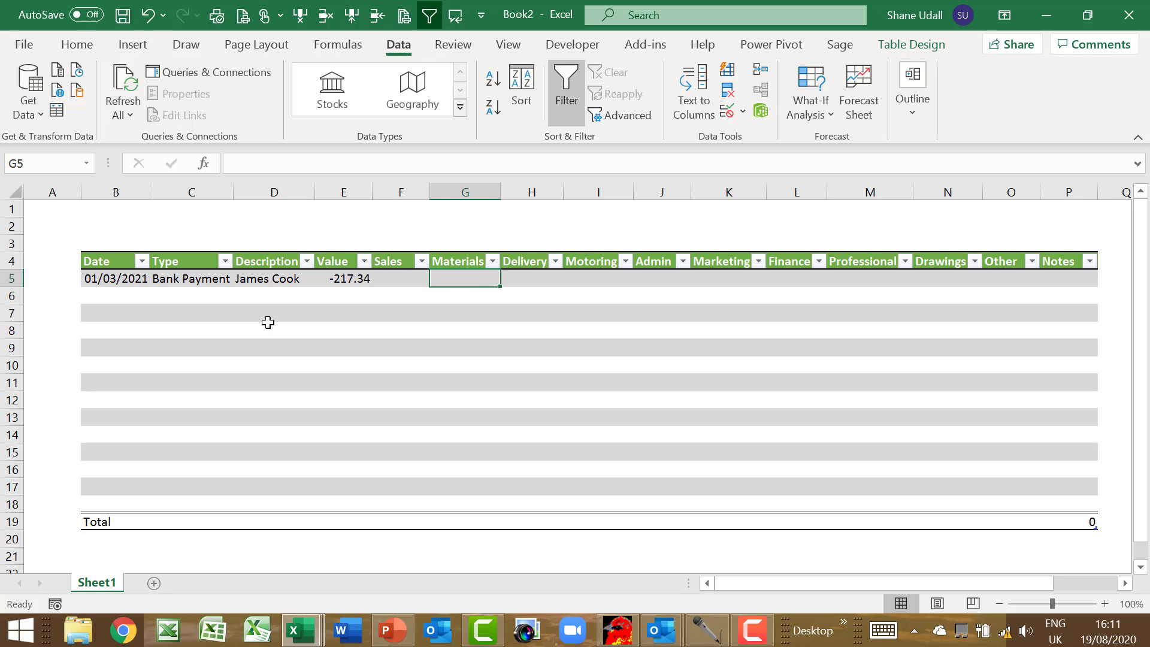
key("Tab")
key("Up")
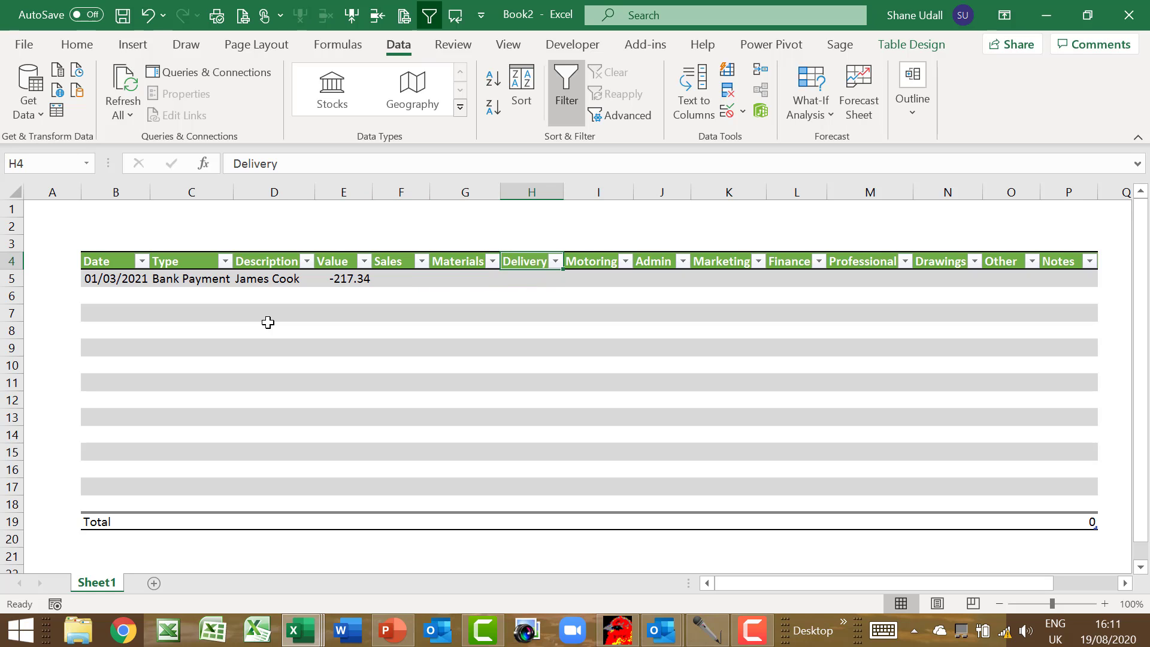
key("Down")
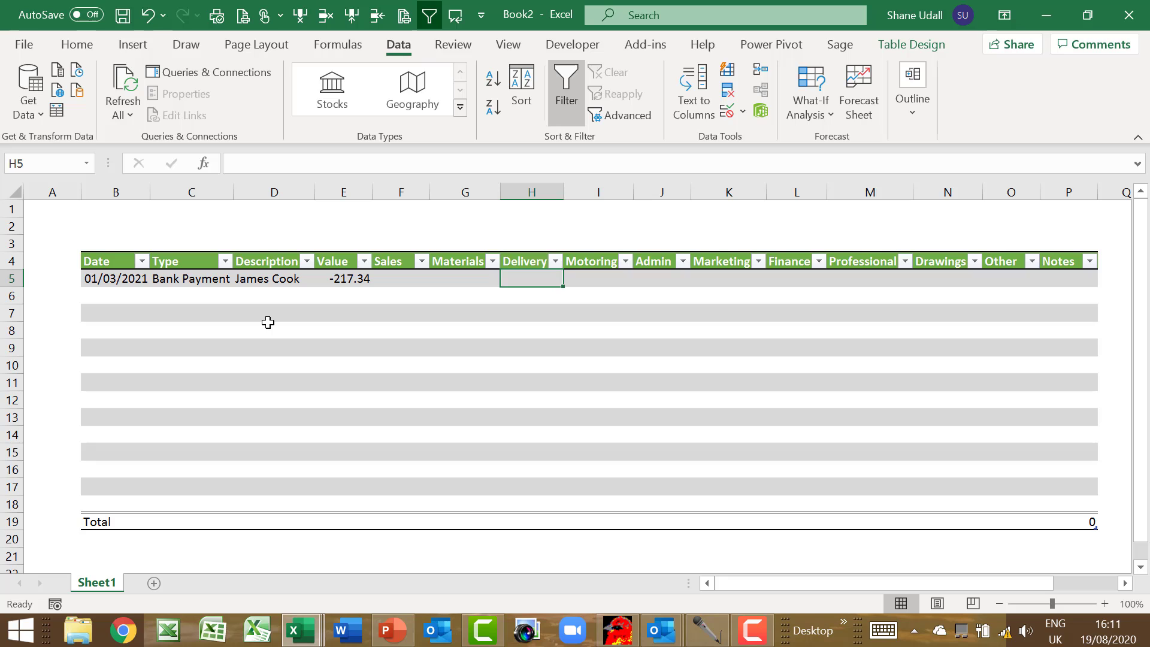
Enter -217.34 in the Delivery cell H5 to match the first transaction's value
type("-21")
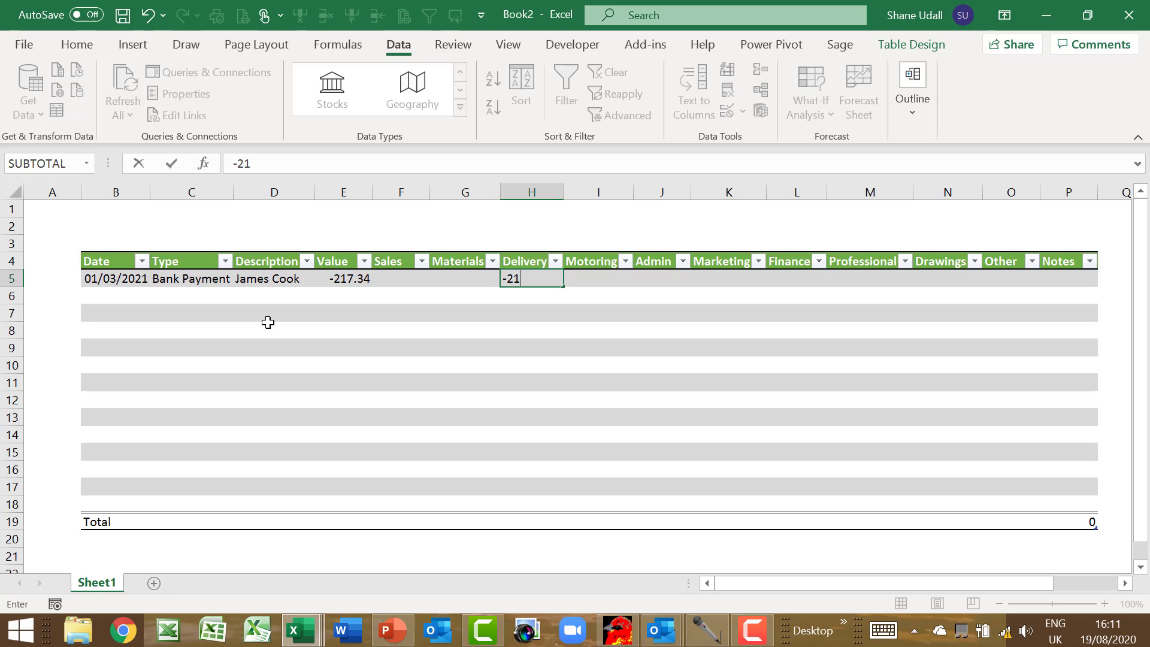
type("7.34")
key("Return")
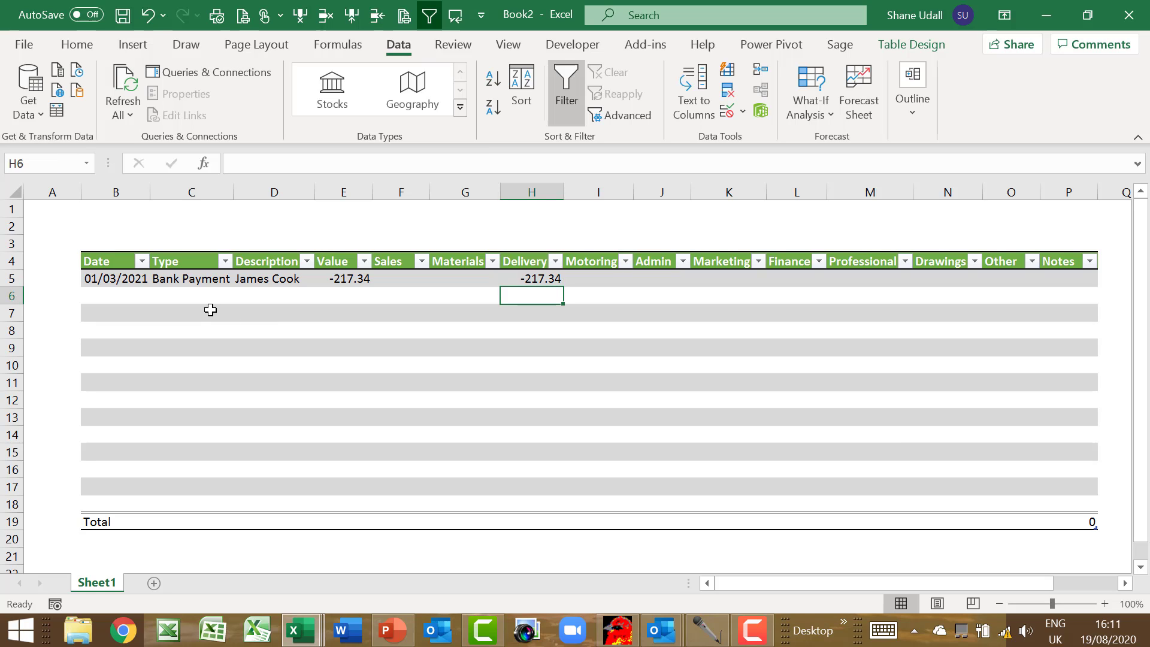
left_click(98, 277)
left_click_drag(97, 278, 520, 280)
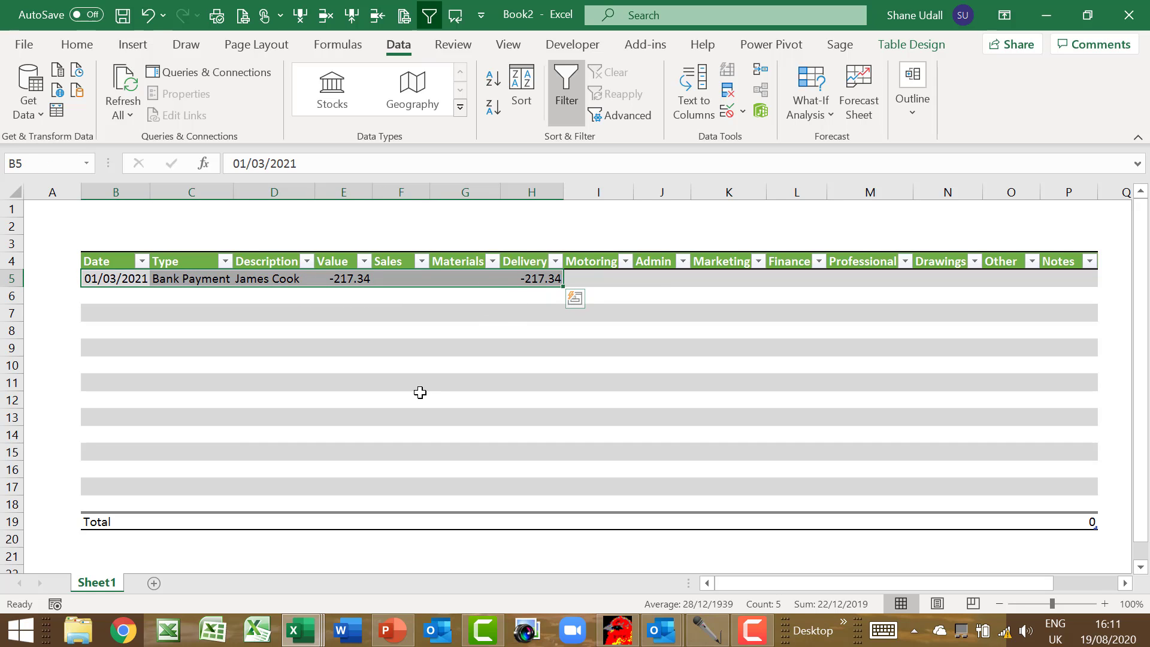
left_click(126, 294)
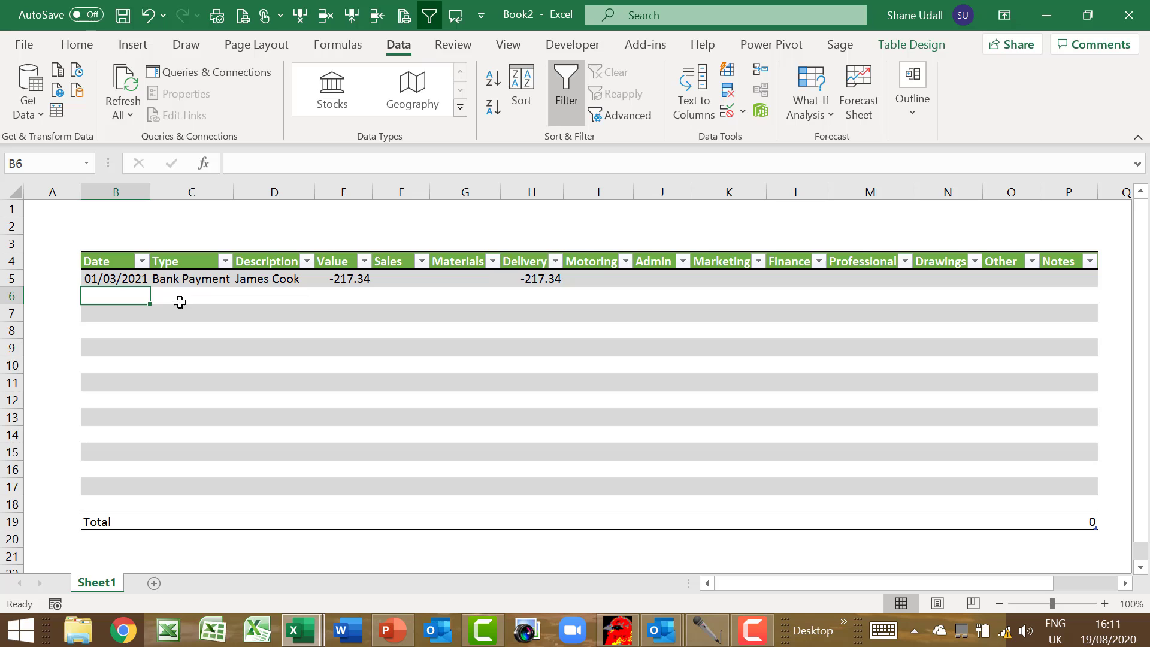
left_click(187, 280)
left_click_drag(188, 290, 183, 506)
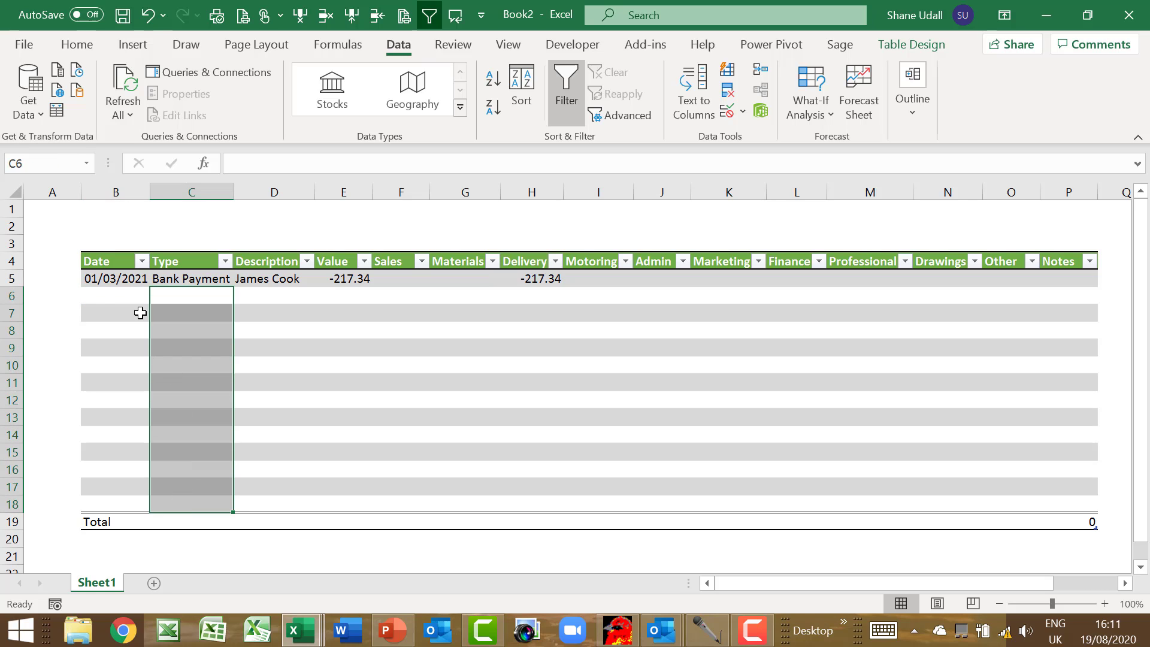
left_click(126, 295)
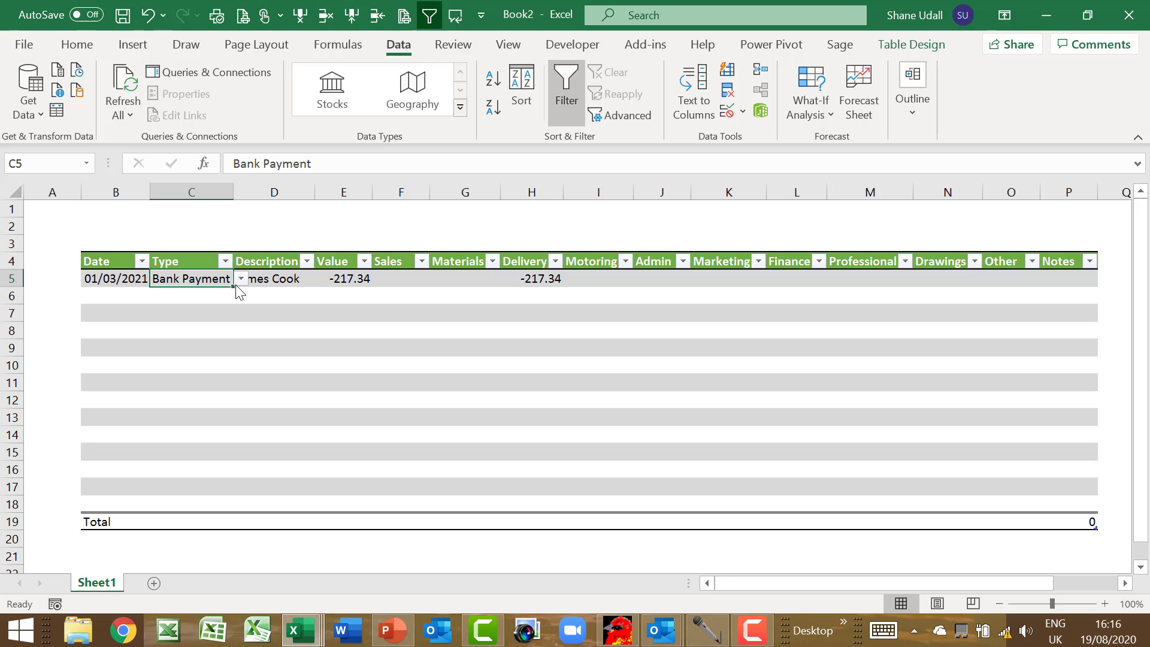
left_click_drag(233, 286, 220, 506)
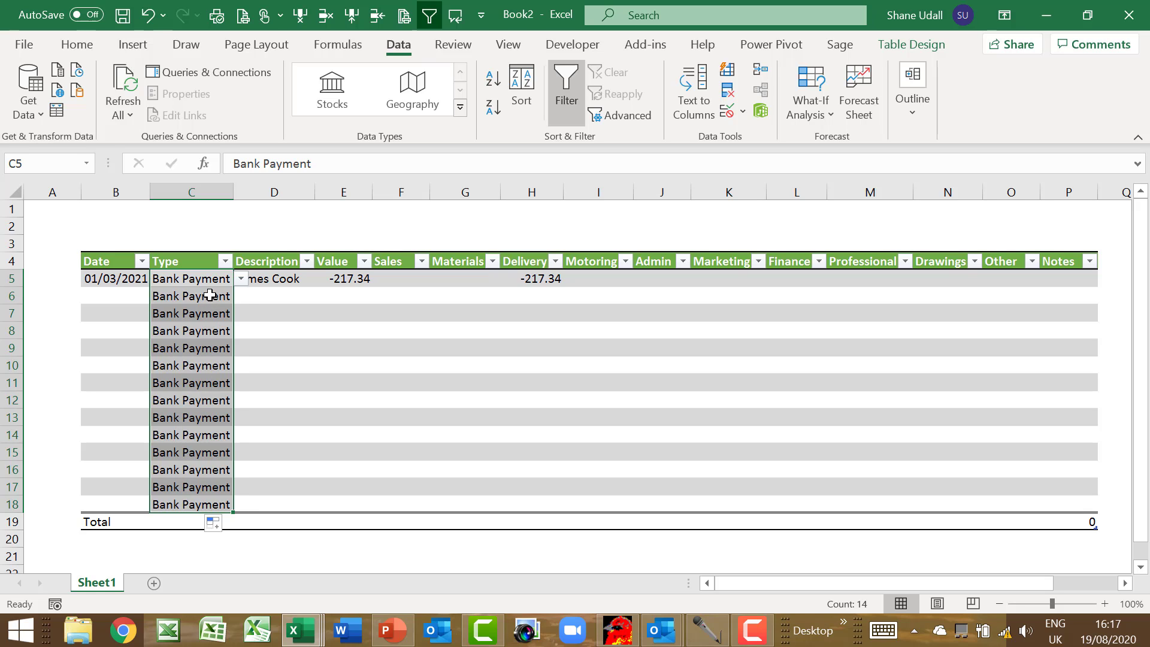
left_click_drag(209, 294, 199, 500)
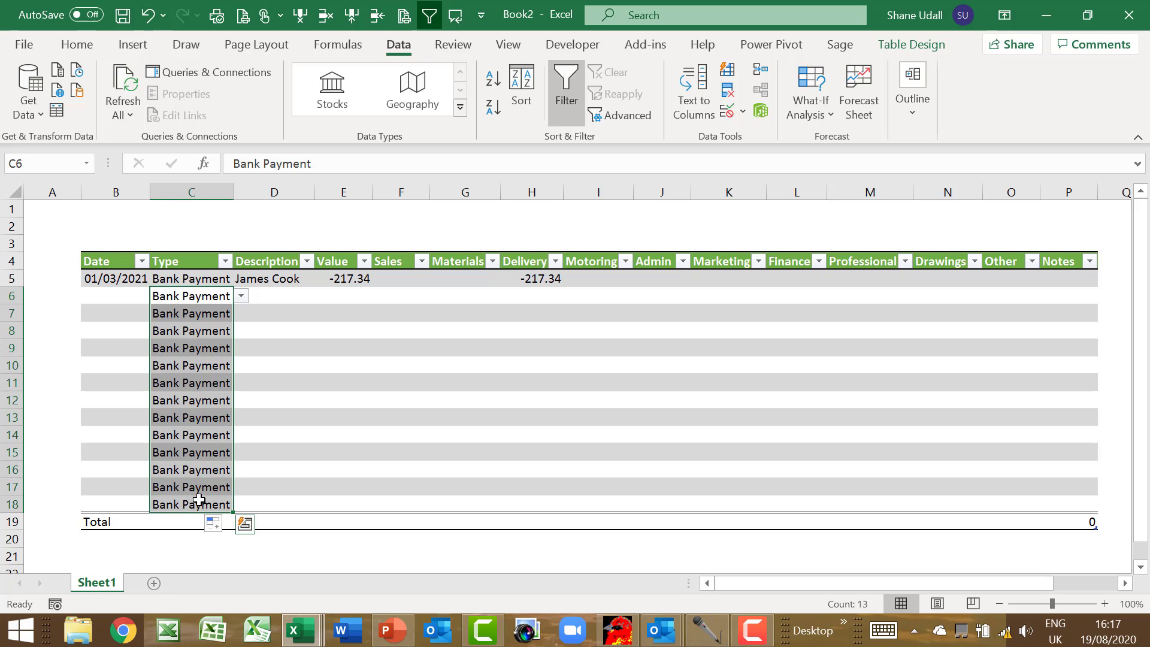
key("Delete")
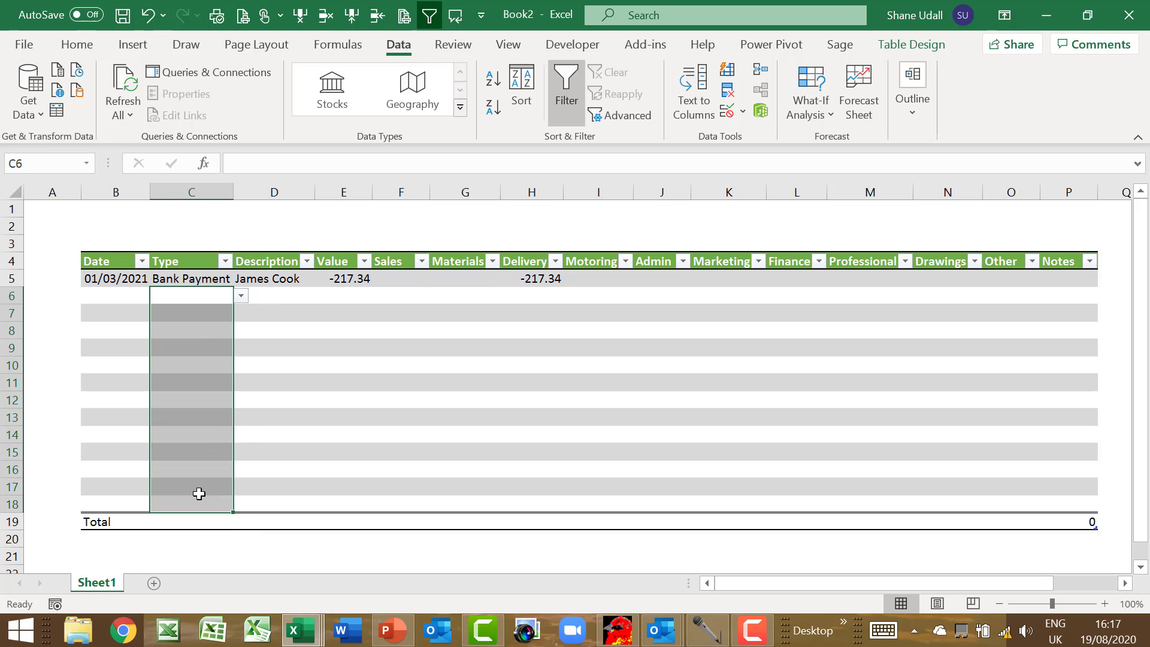
left_click(169, 297)
left_click(240, 296)
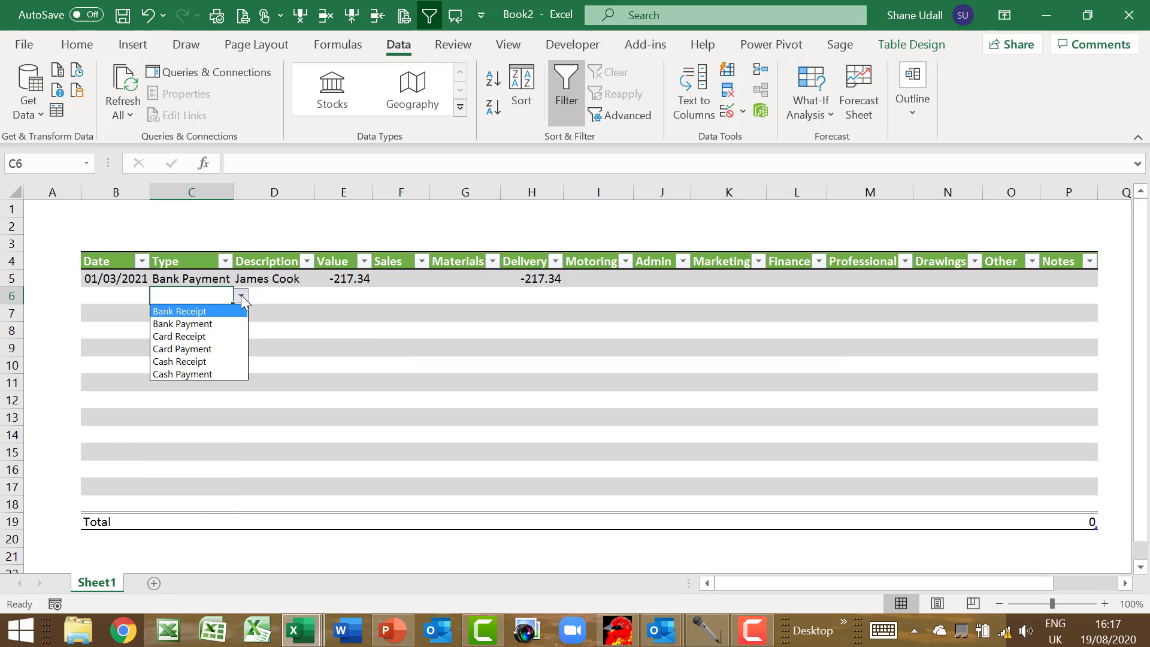
left_click(202, 296)
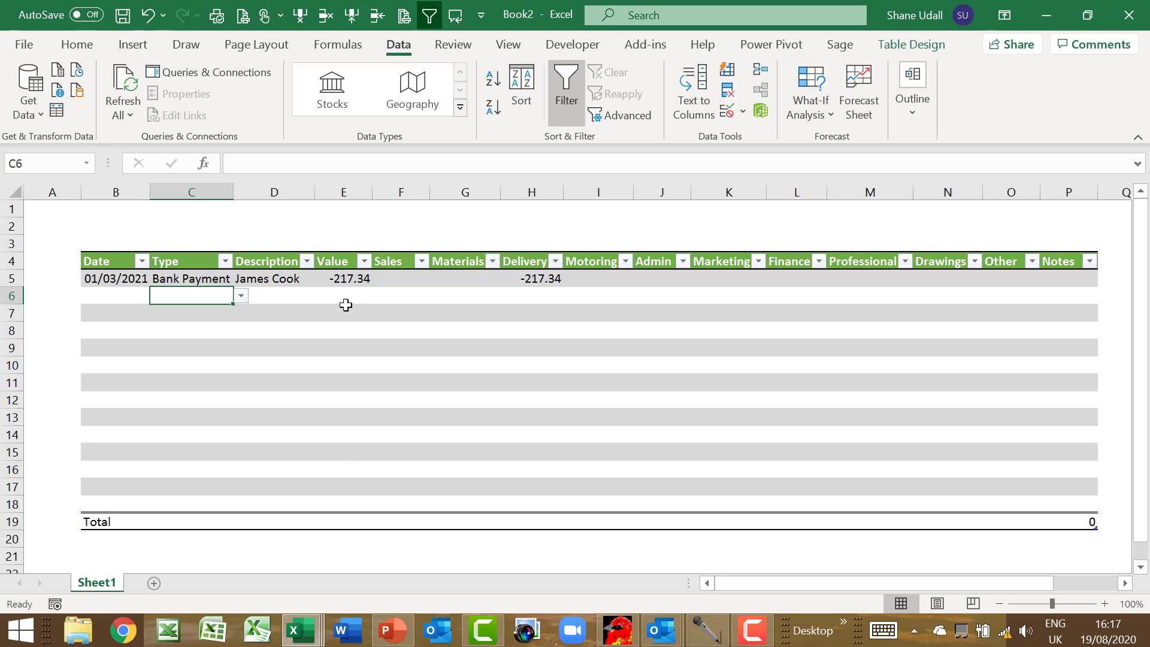
Sum the Value column in the Total row and copy that sum across to Other
left_click(342, 523)
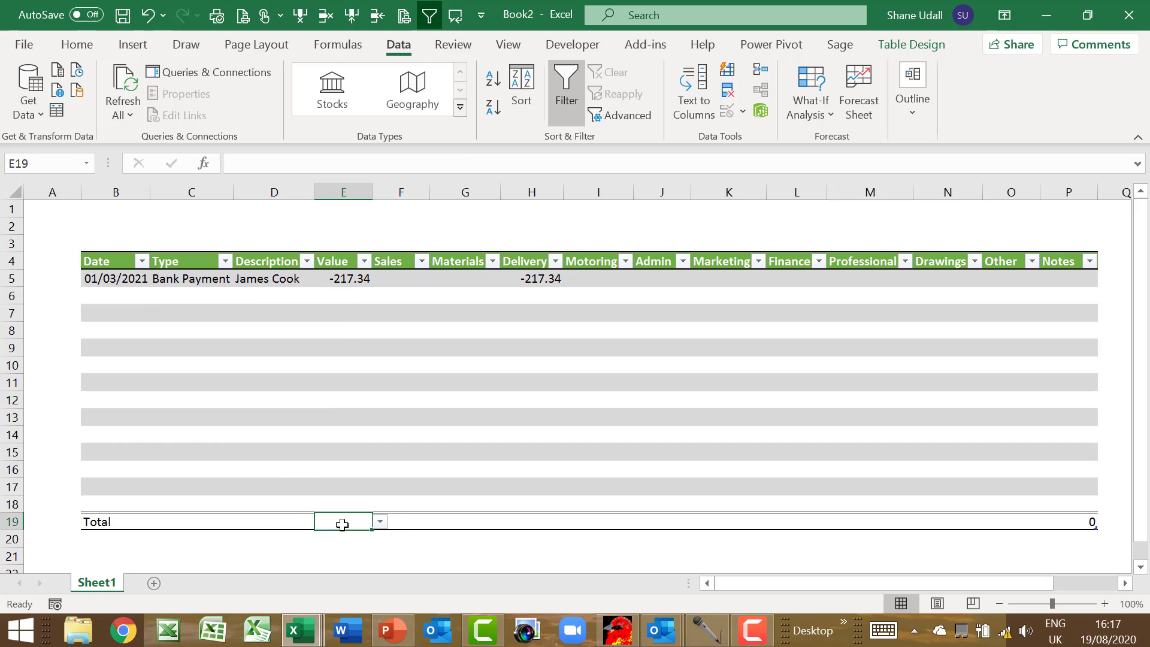
left_click(379, 522)
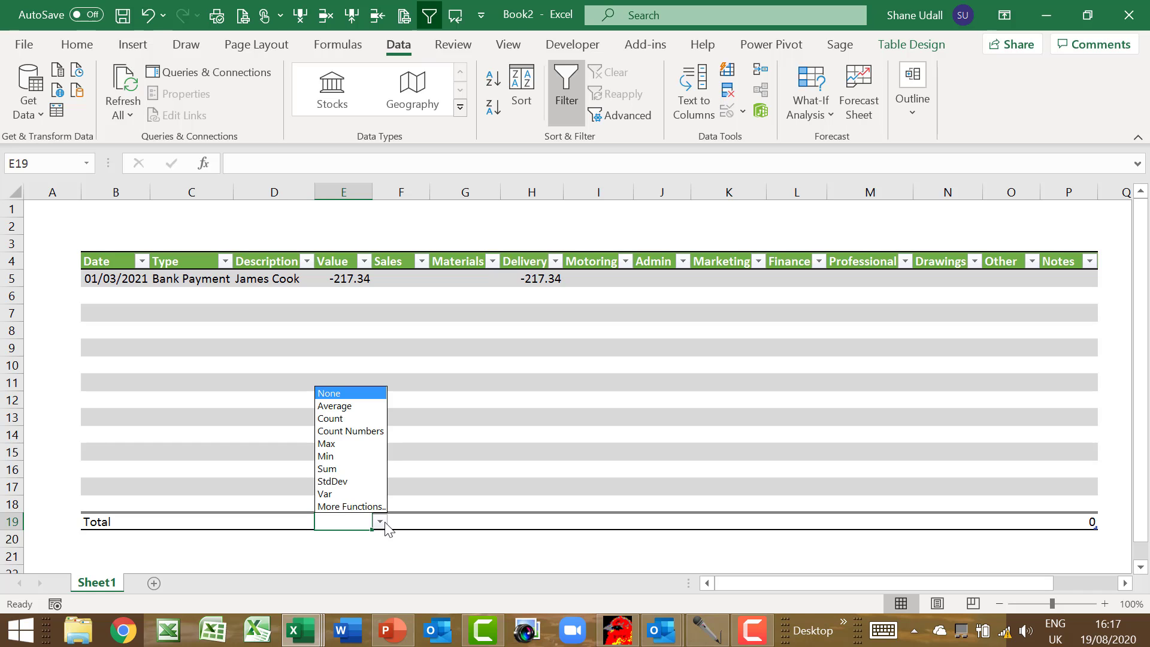
left_click(355, 470)
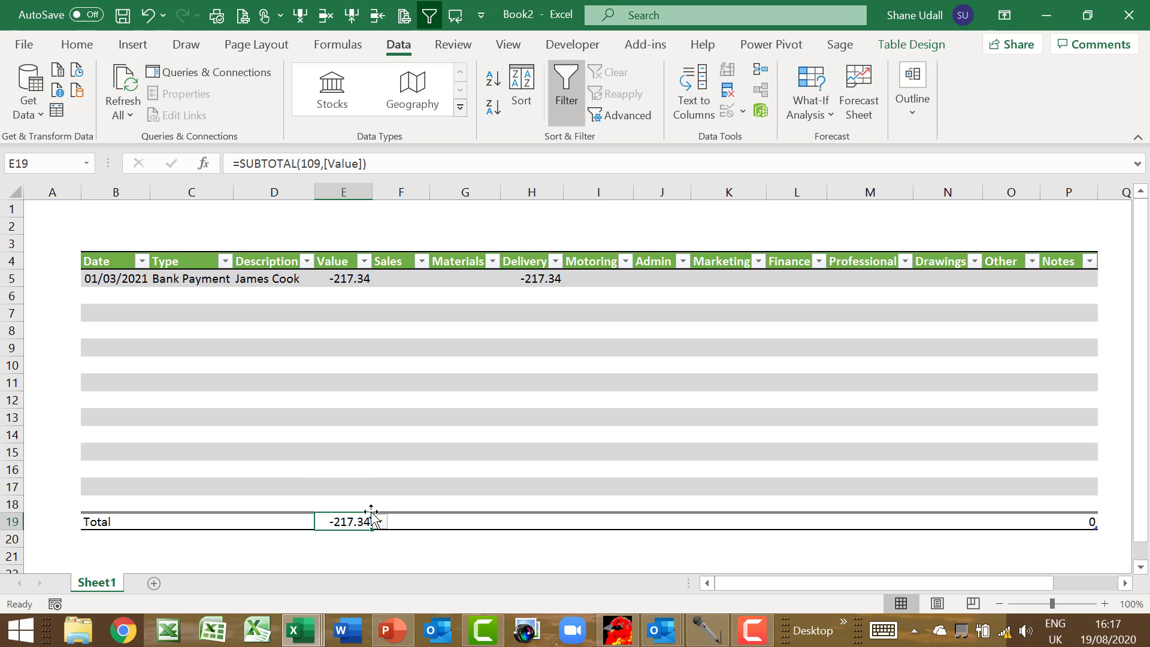
left_click_drag(369, 530, 1035, 537)
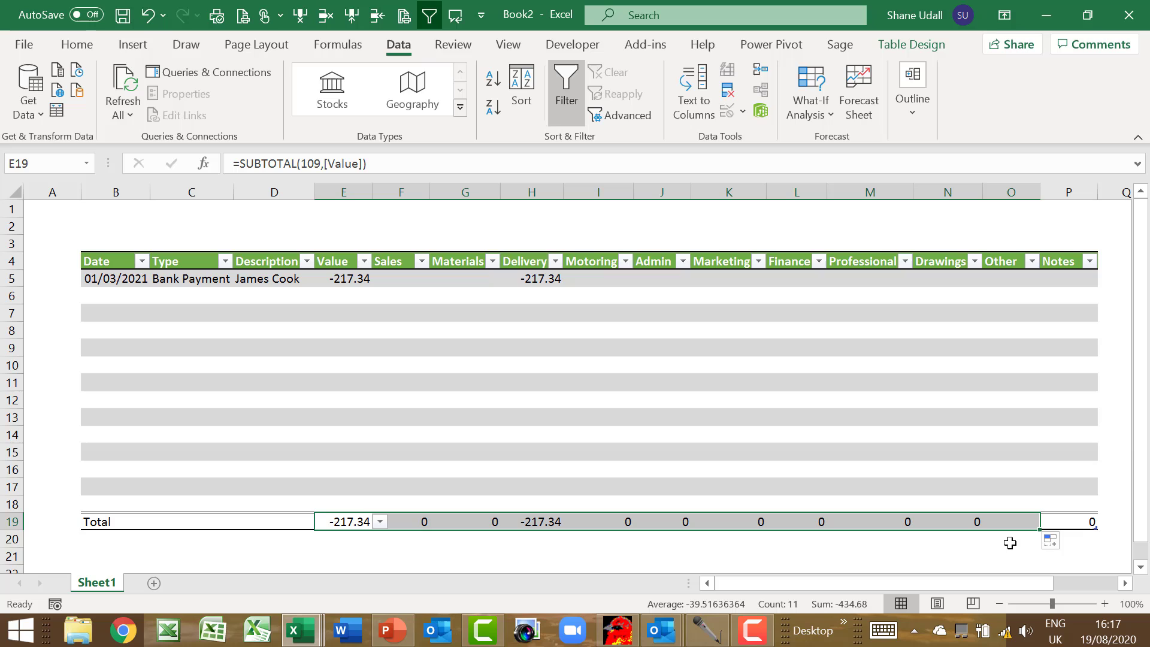
Review the Notes and Value totals, then select the Sales-through-Other totals
left_click(1083, 522)
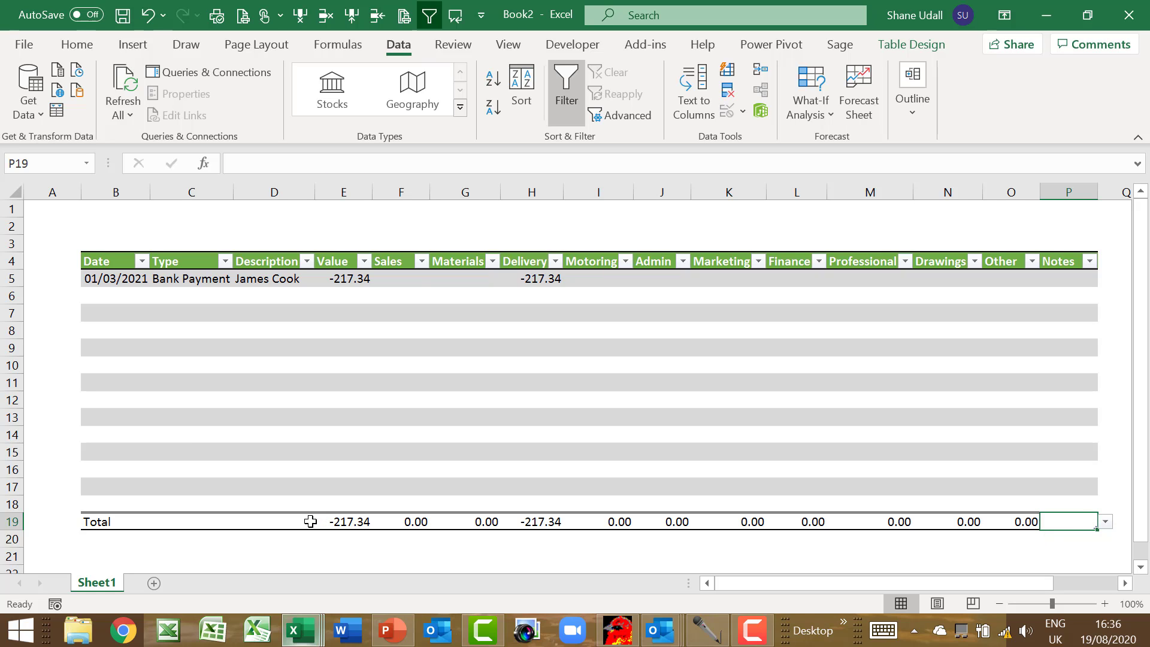
left_click(345, 522)
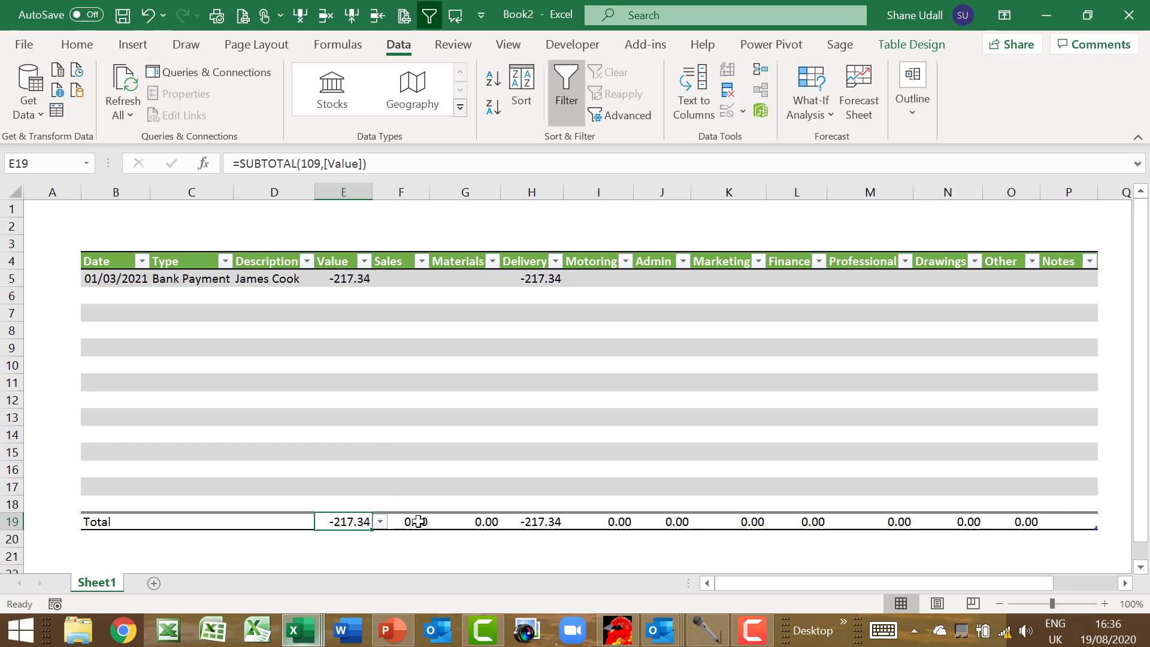
left_click_drag(419, 522, 996, 521)
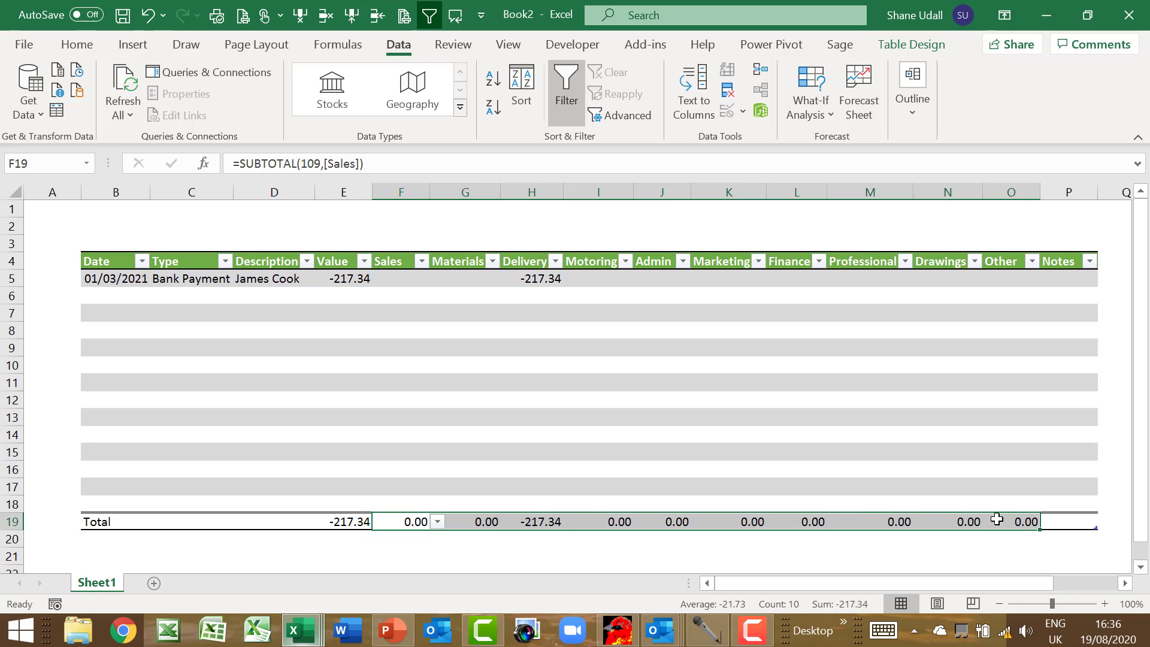
left_click(191, 519)
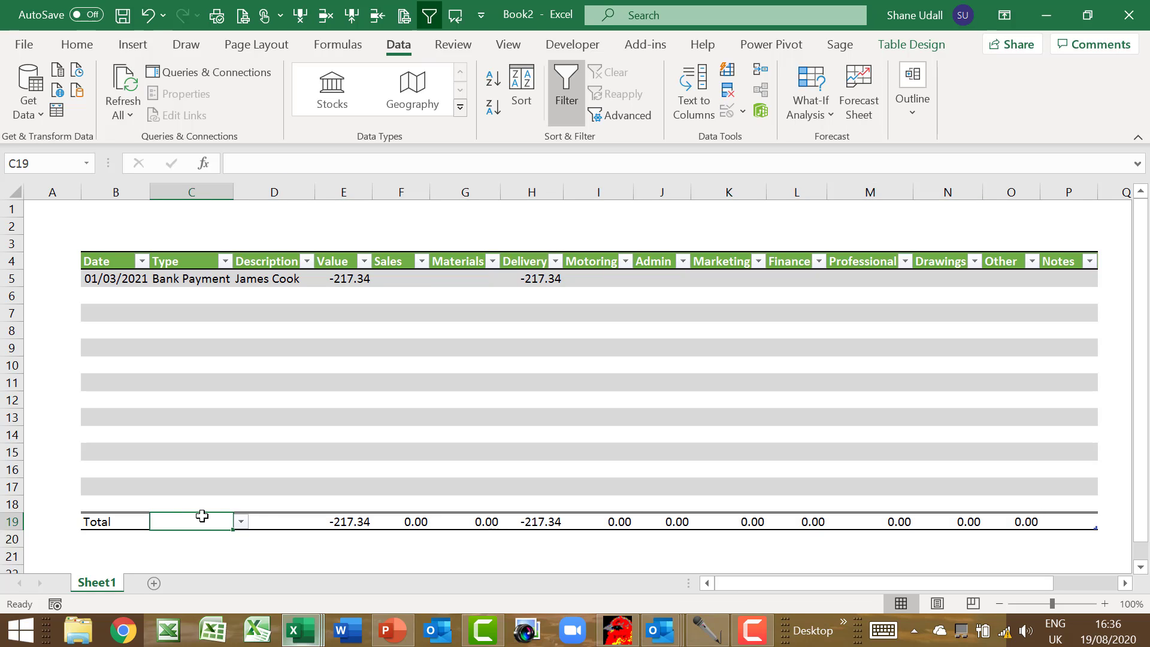
In C19, enter =+E19 minus the SUM of the Sales-to-Other totals, giving 0.00
type("+e19")
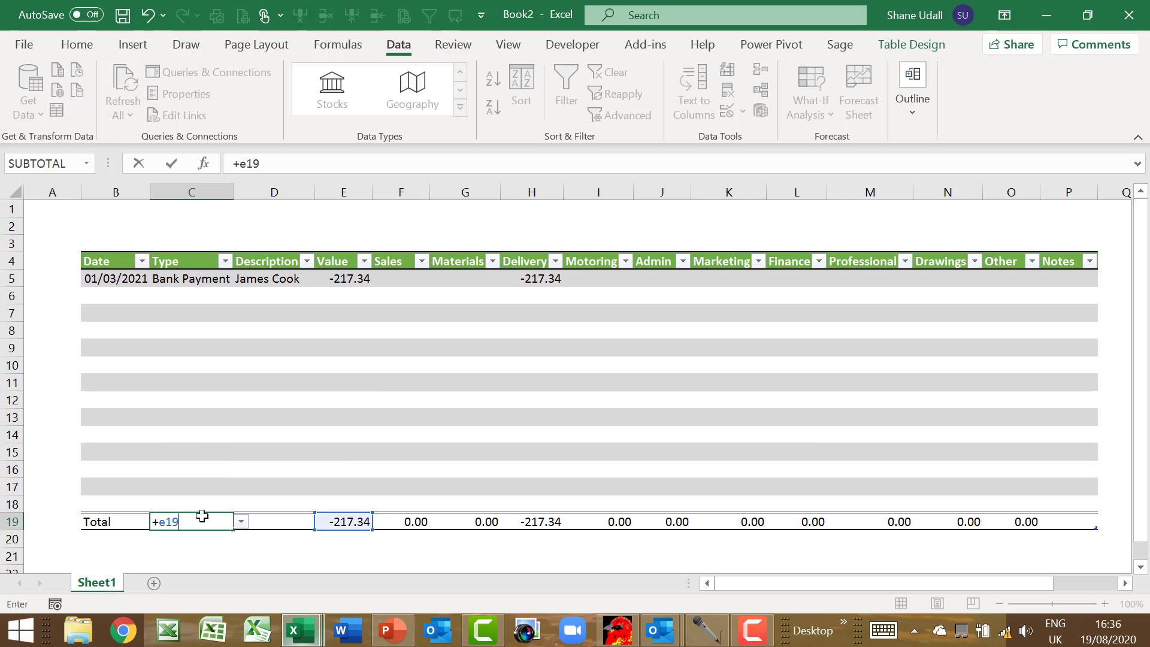
type("-sum(")
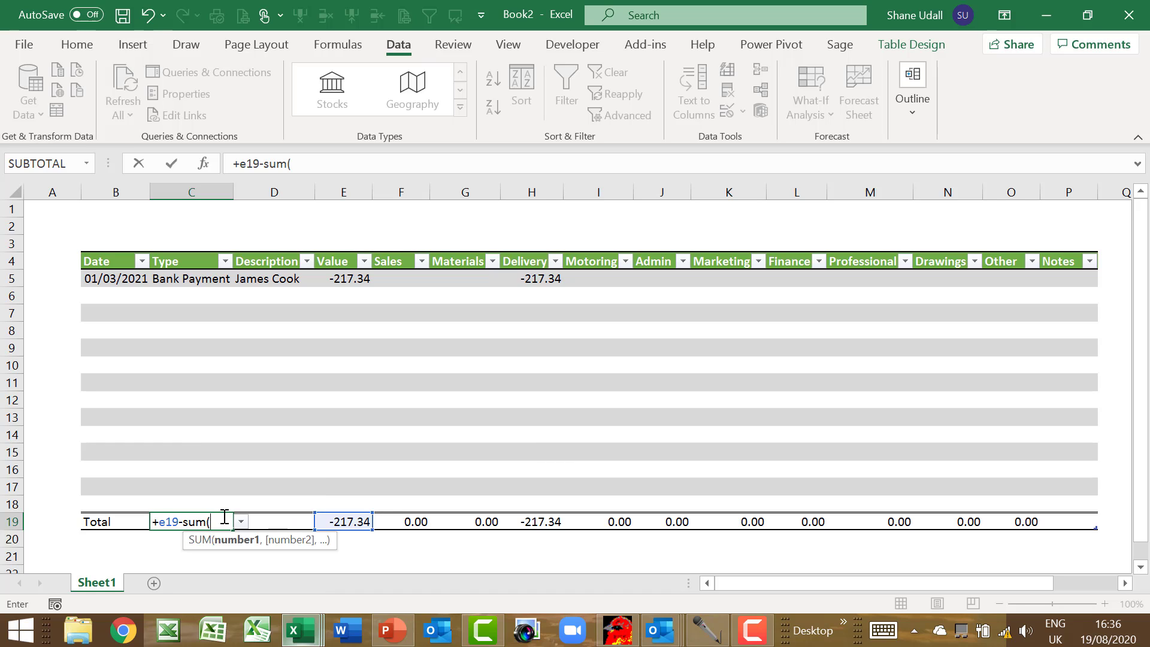
left_click_drag(386, 520, 993, 540)
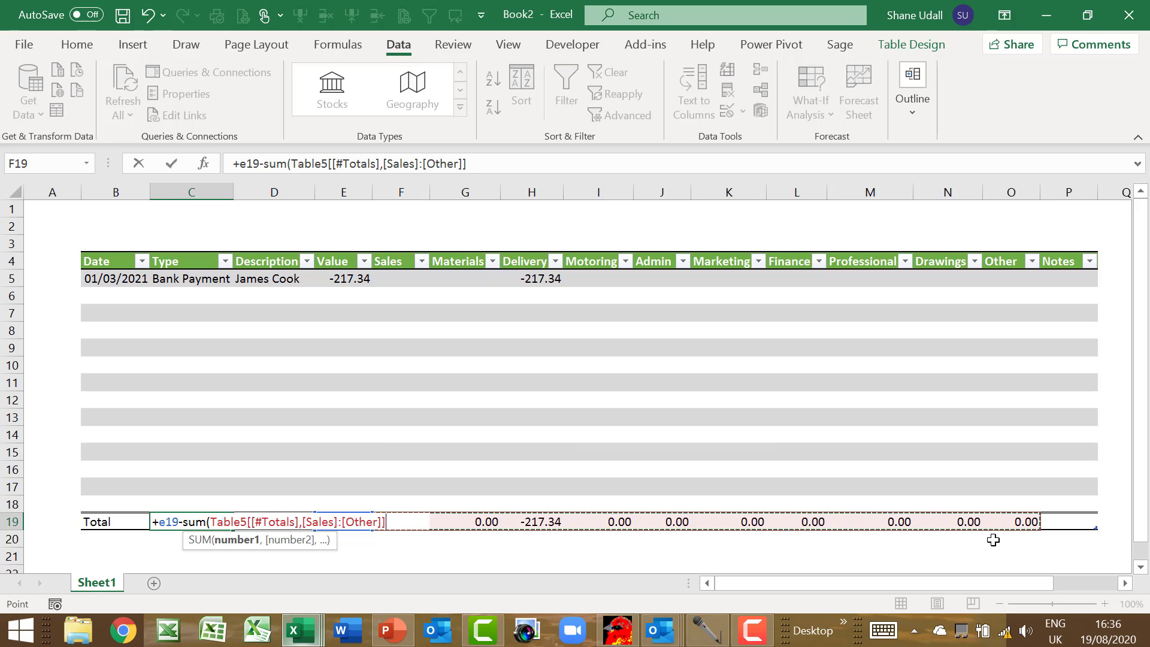
key("Return")
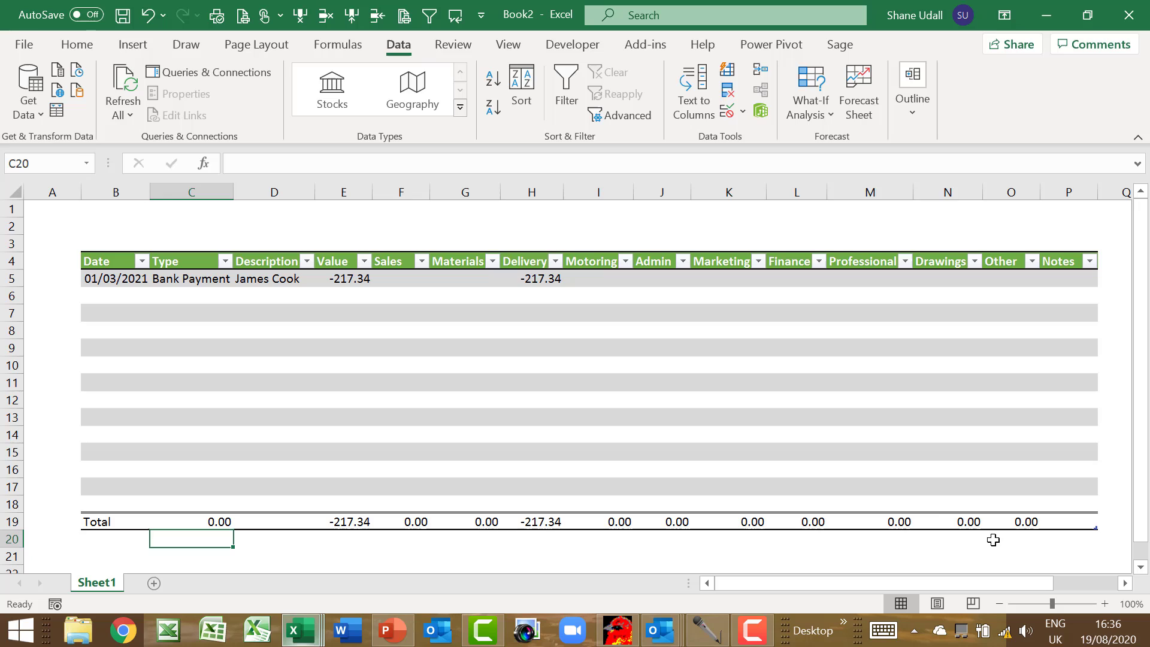
left_click(230, 521)
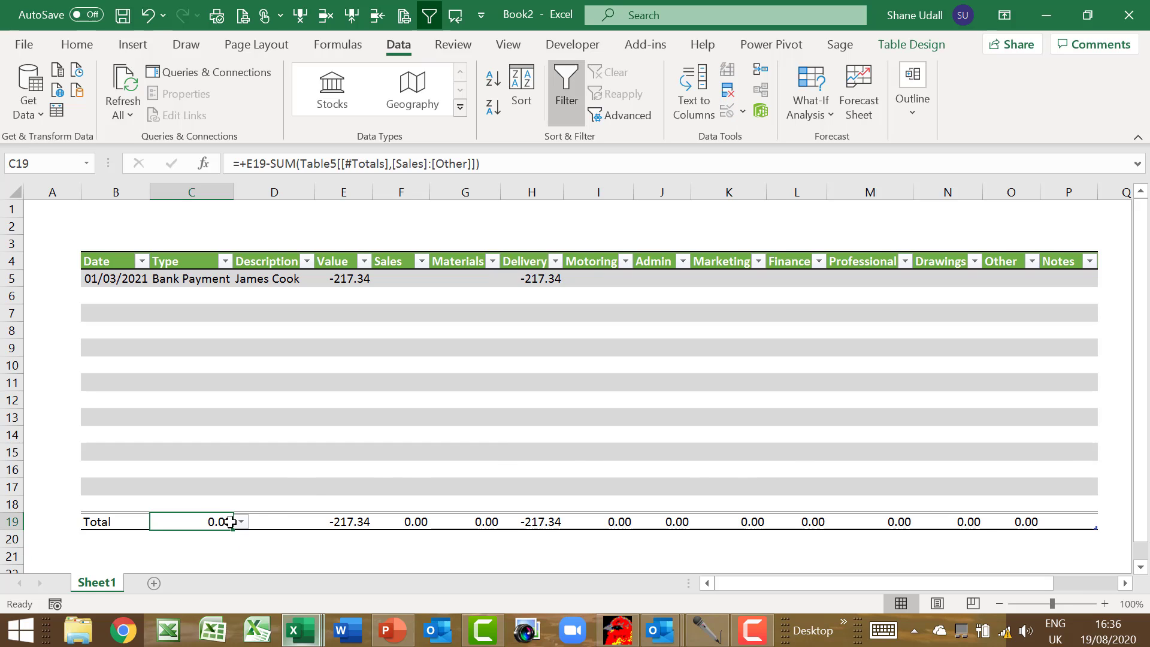
left_click(114, 230)
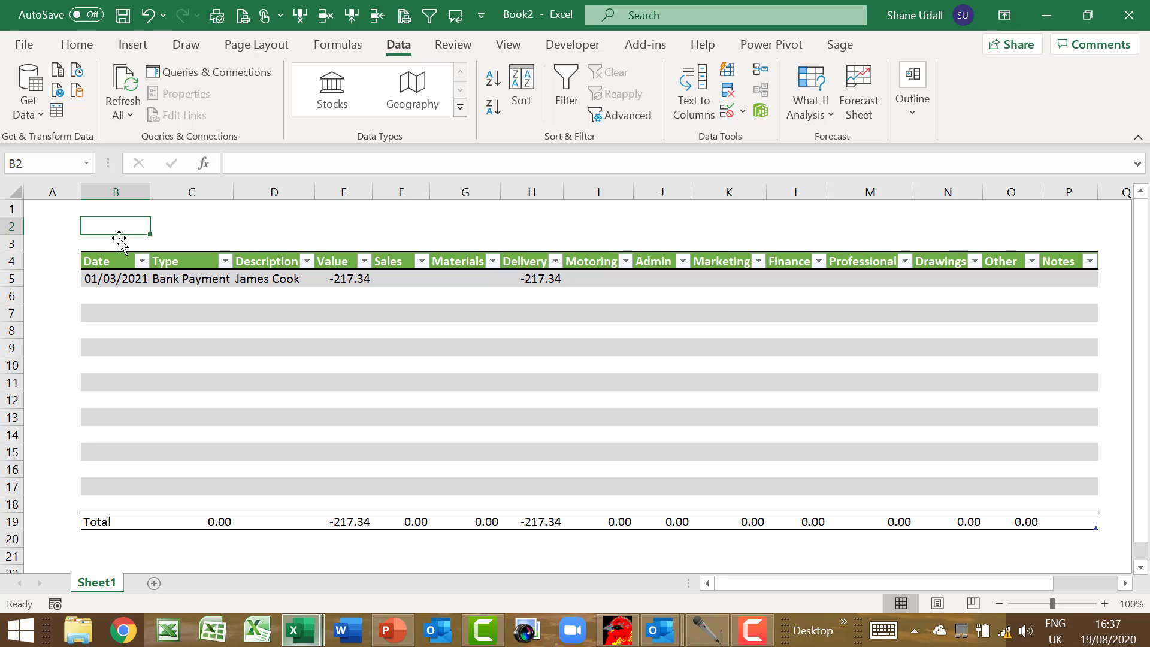
Enter 'Highfield Widgets - Bookkeeping Spreadsheet' in B2 and make it bold, 12-point
type("Hi")
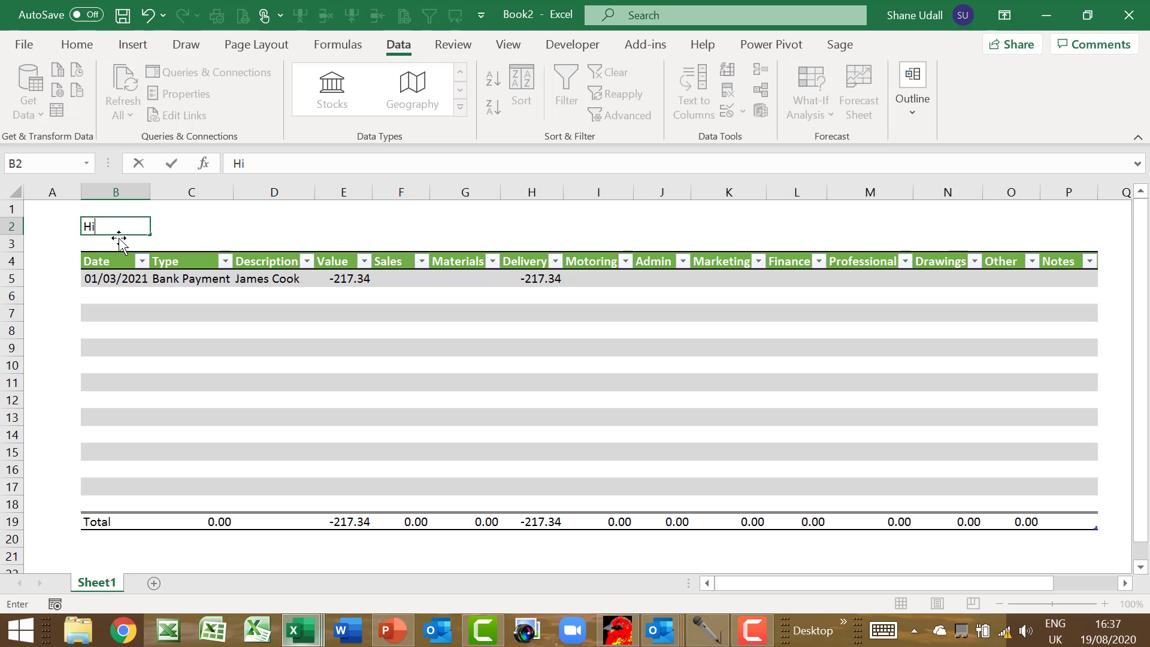
type("ghfie")
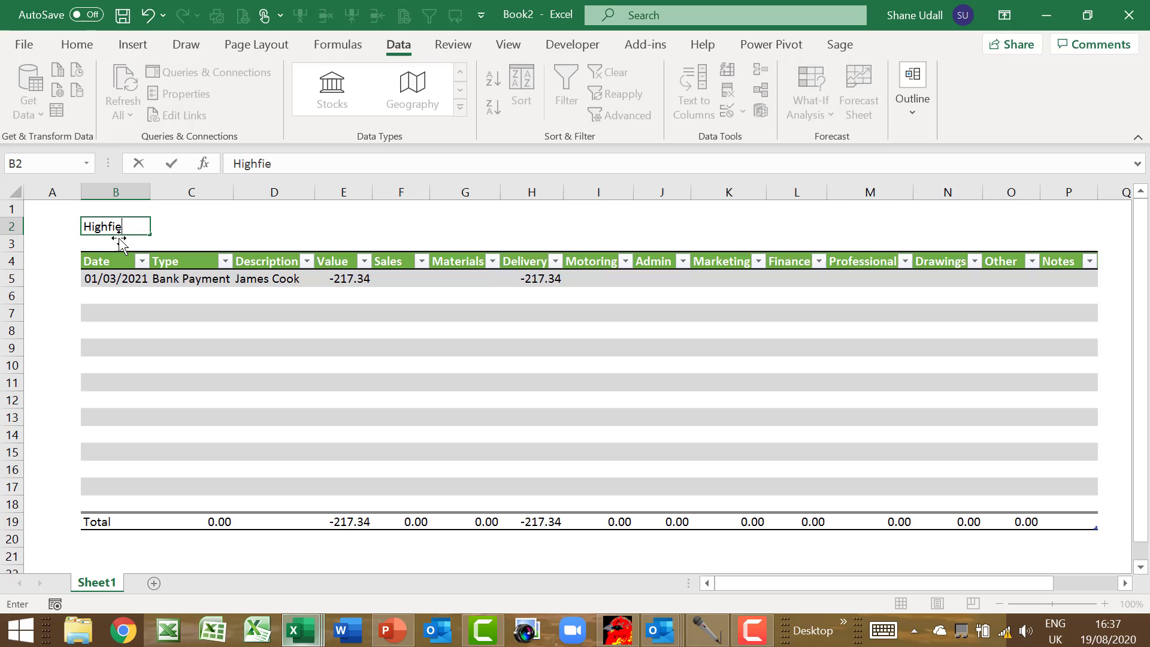
type("ld W")
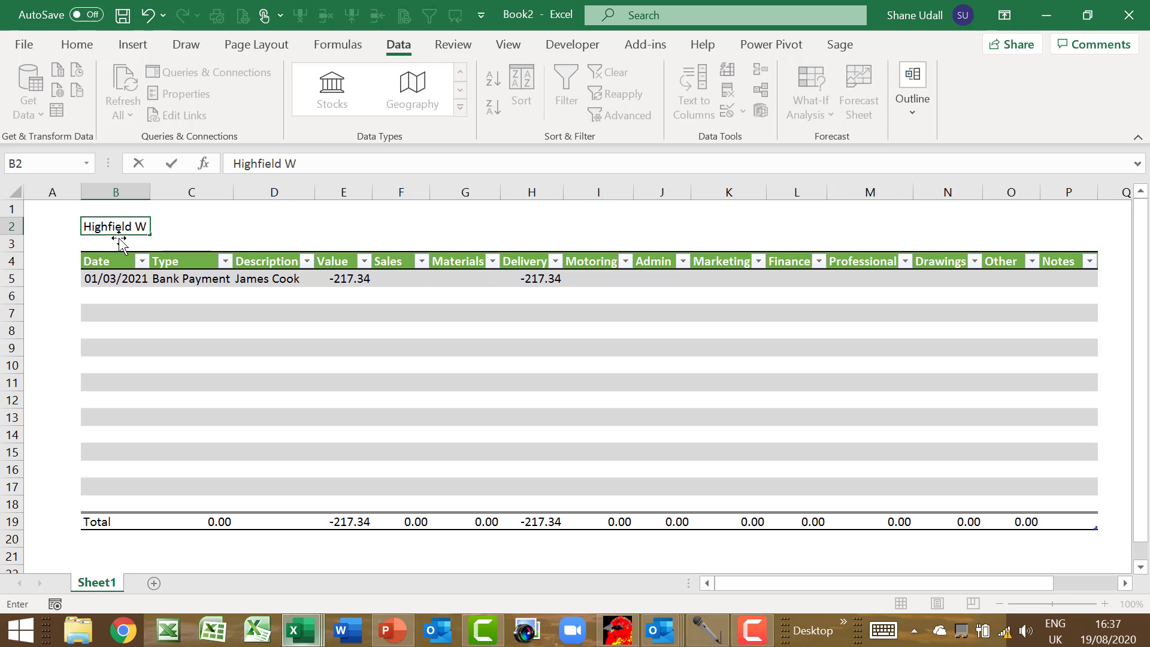
type("idgets - Bookkeepi")
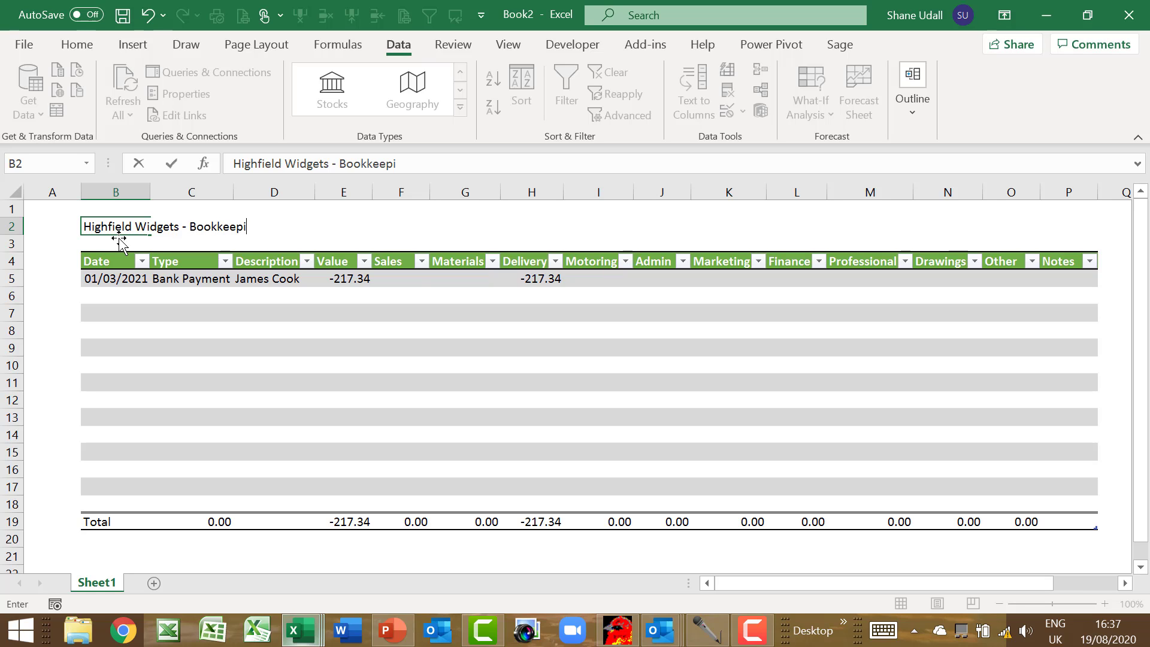
type("ng Sp")
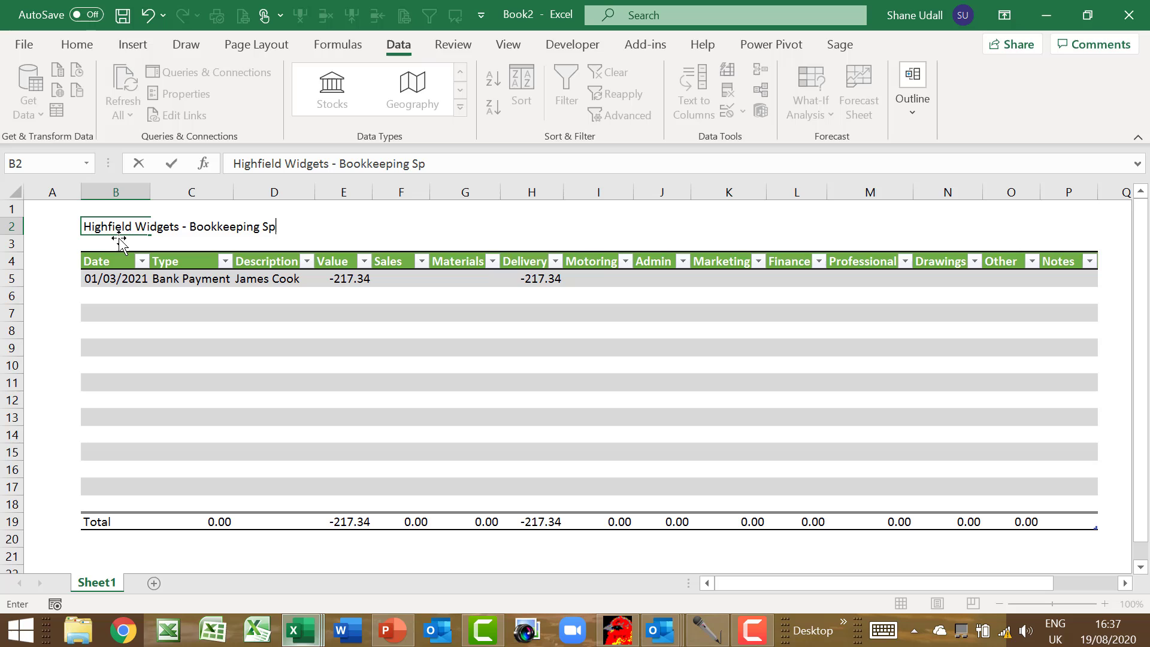
type("readsheet")
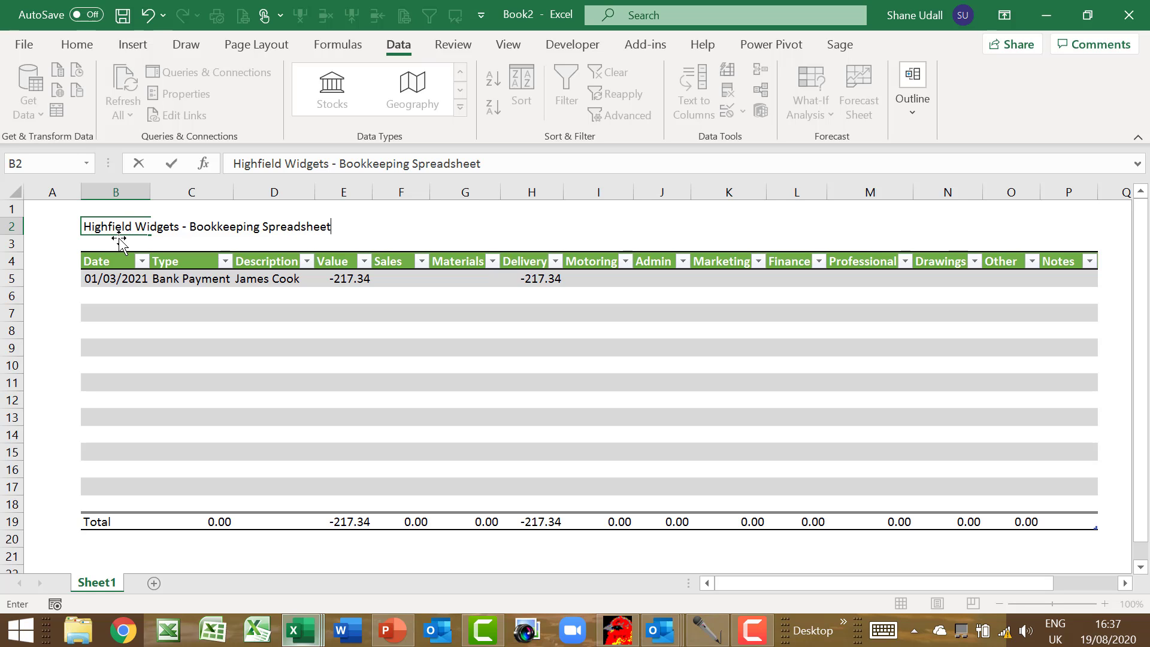
key("Return")
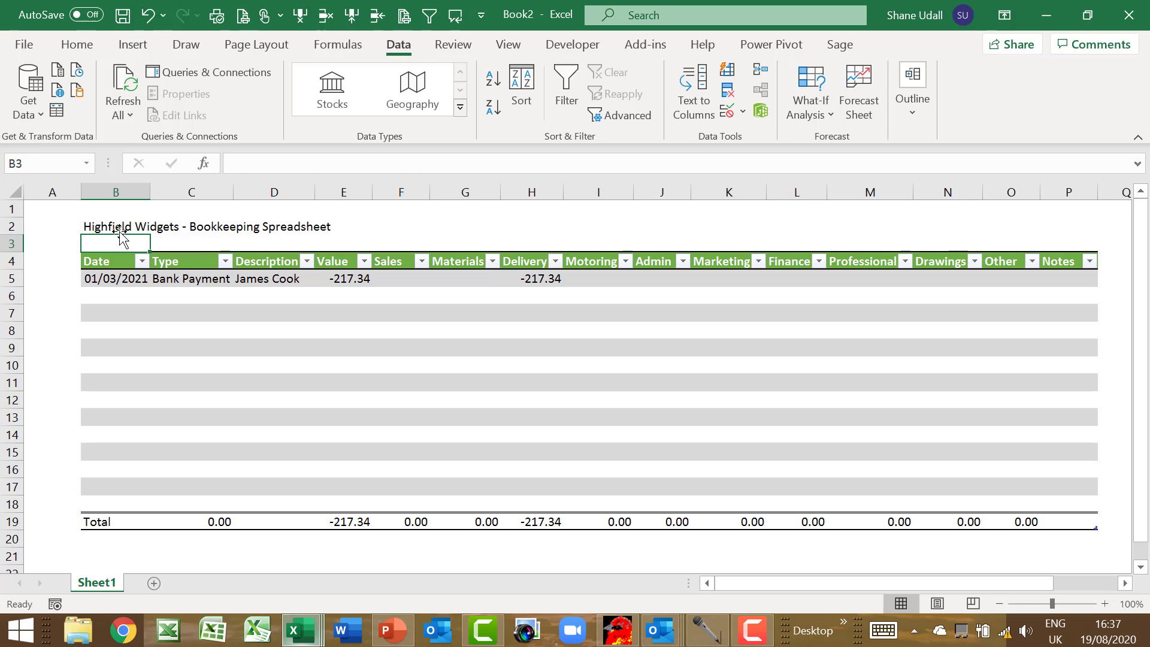
left_click(120, 226)
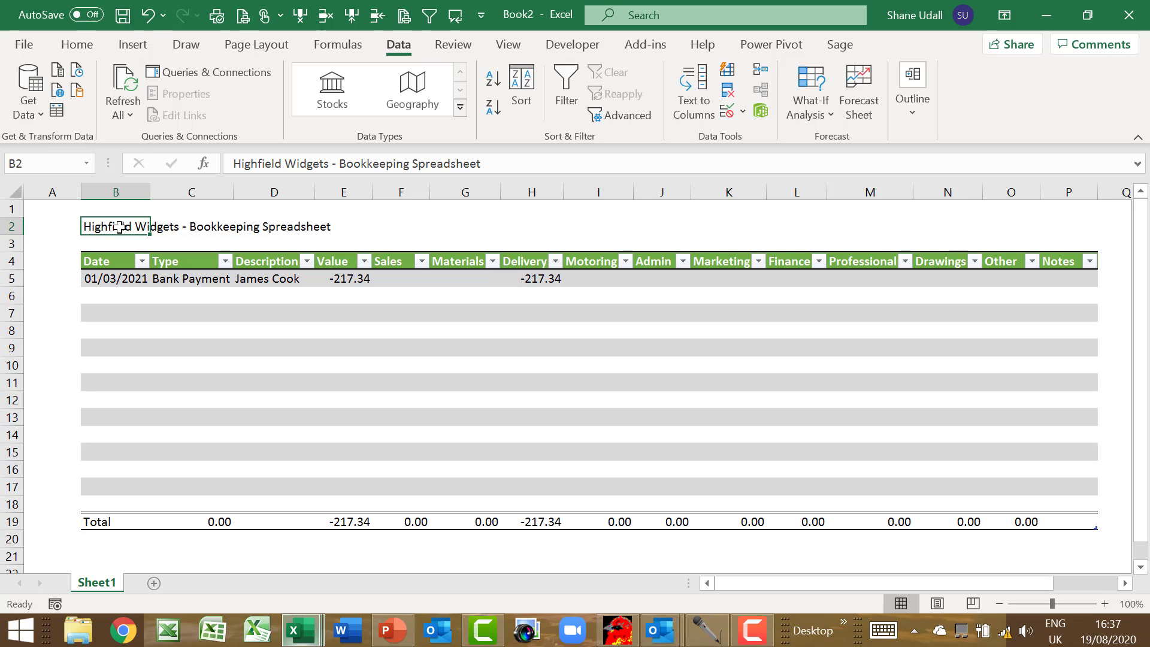
left_click(81, 45)
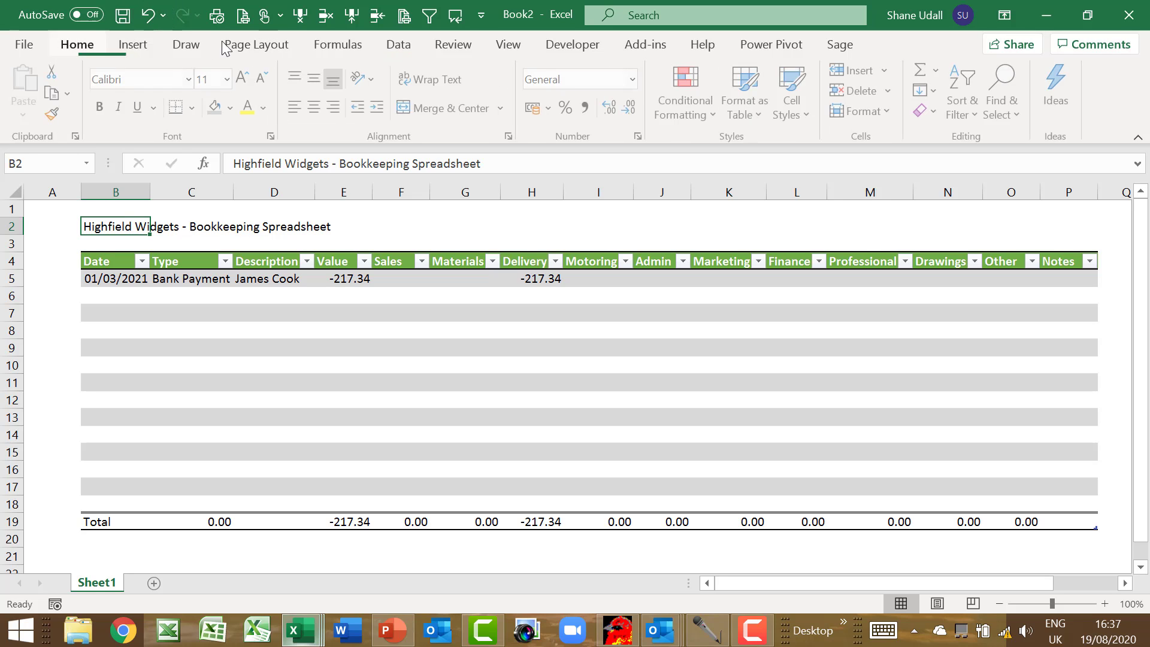
left_click(100, 113)
left_click(242, 80)
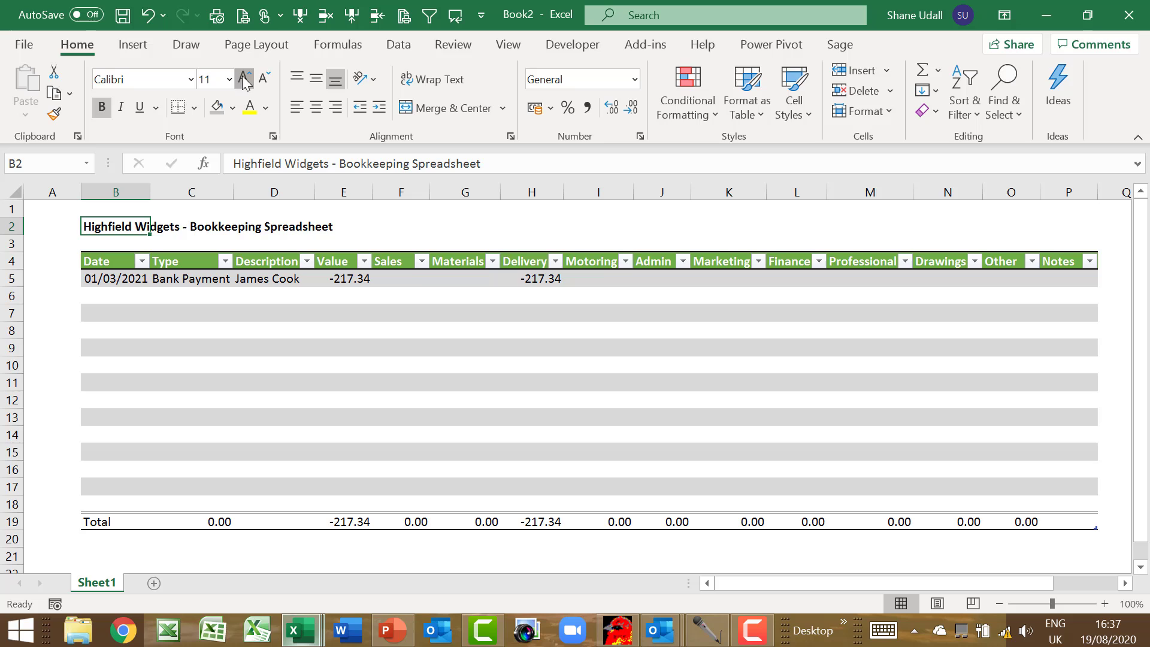
left_click_drag(334, 282, 996, 523)
Format E5:O19 as Number with a 1000 separator and red negatives
right_click(909, 441)
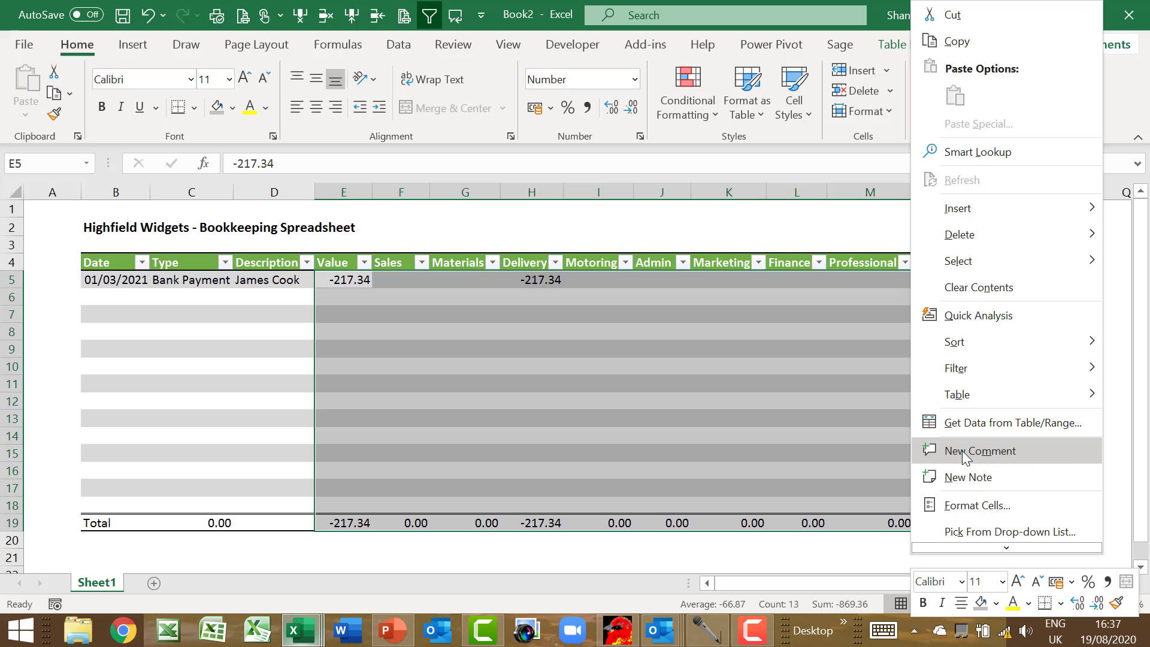
left_click(958, 505)
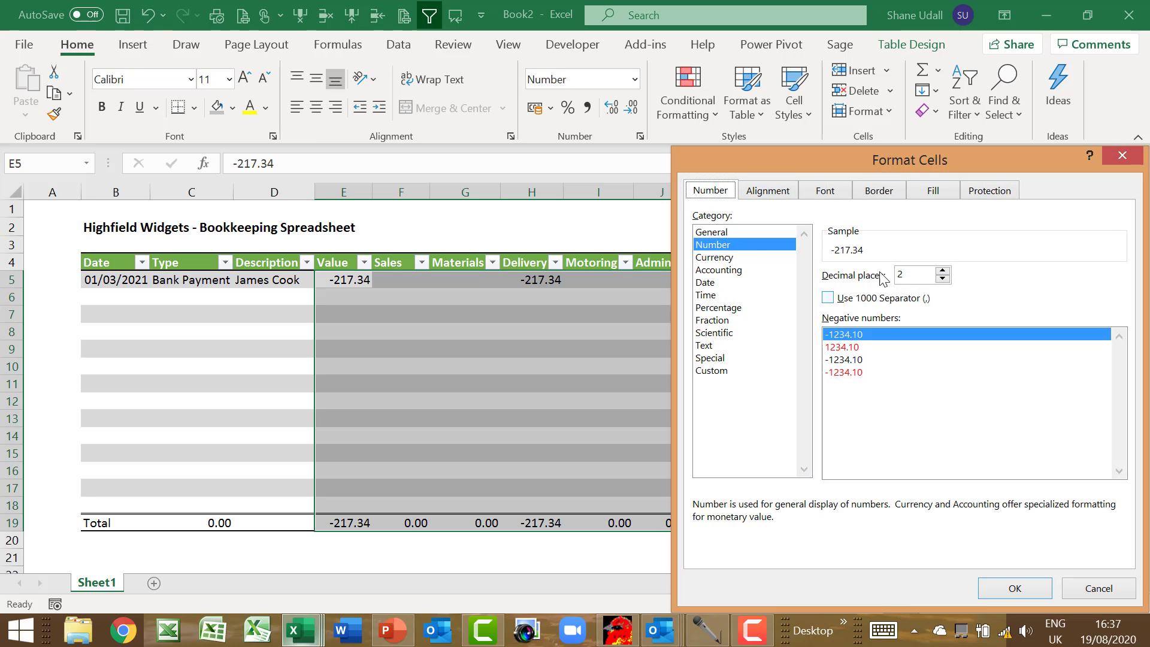
left_click(830, 298)
left_click(838, 372)
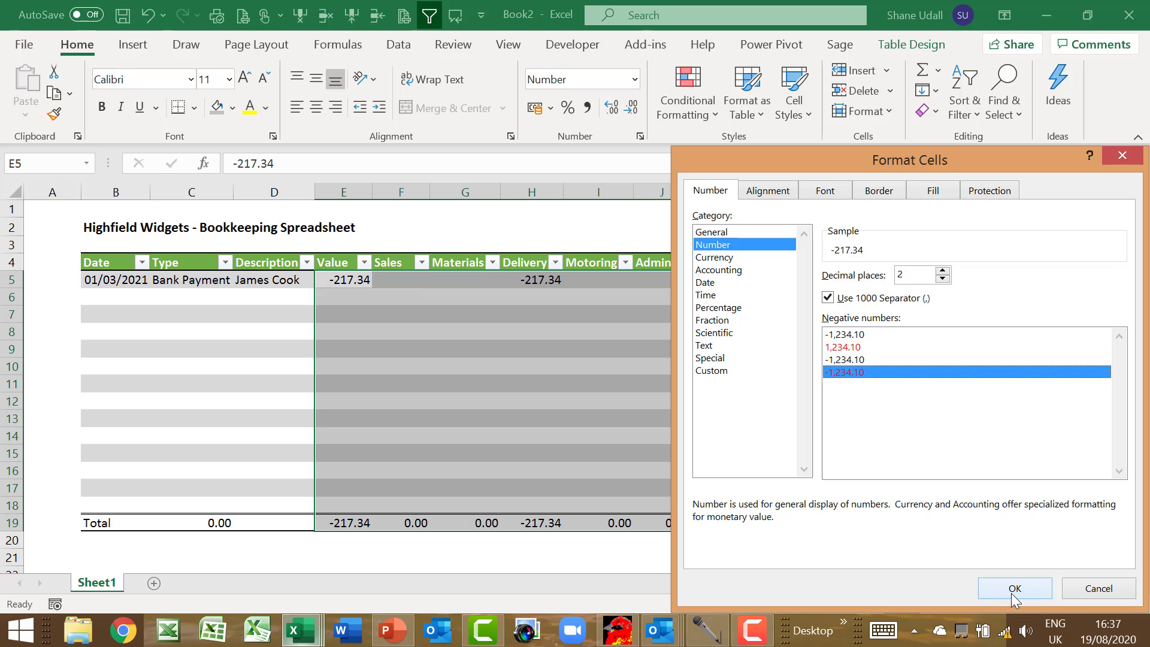
left_click(1014, 588)
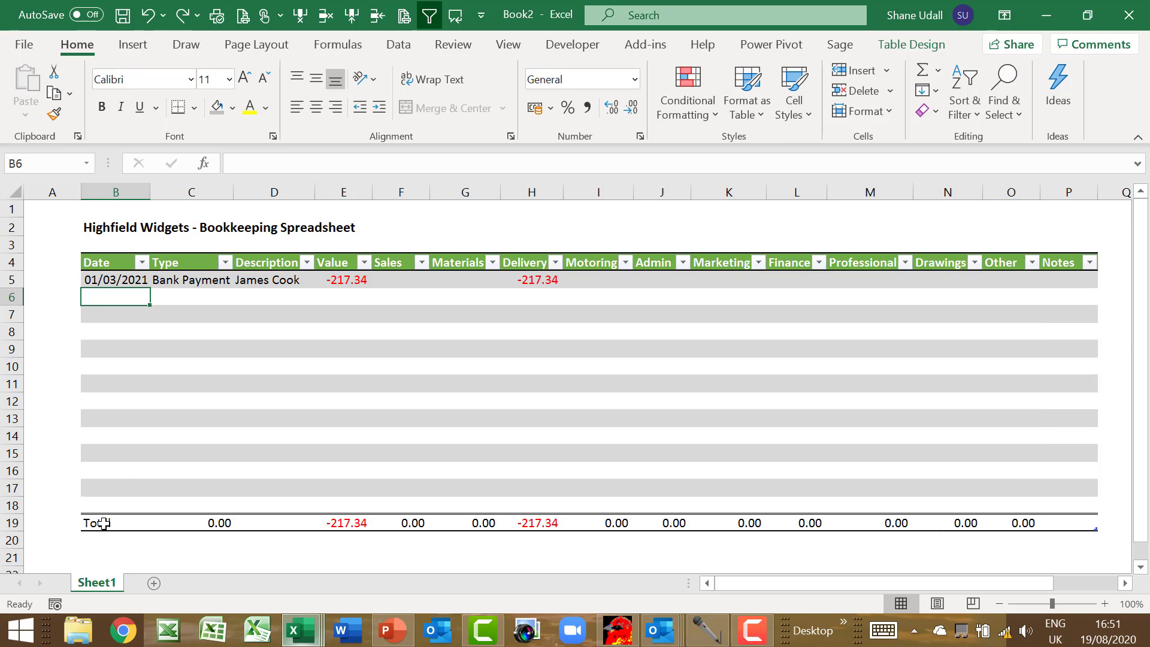
Fill the Total row light green and make its text bold at 12 point
left_click_drag(100, 523, 1069, 522)
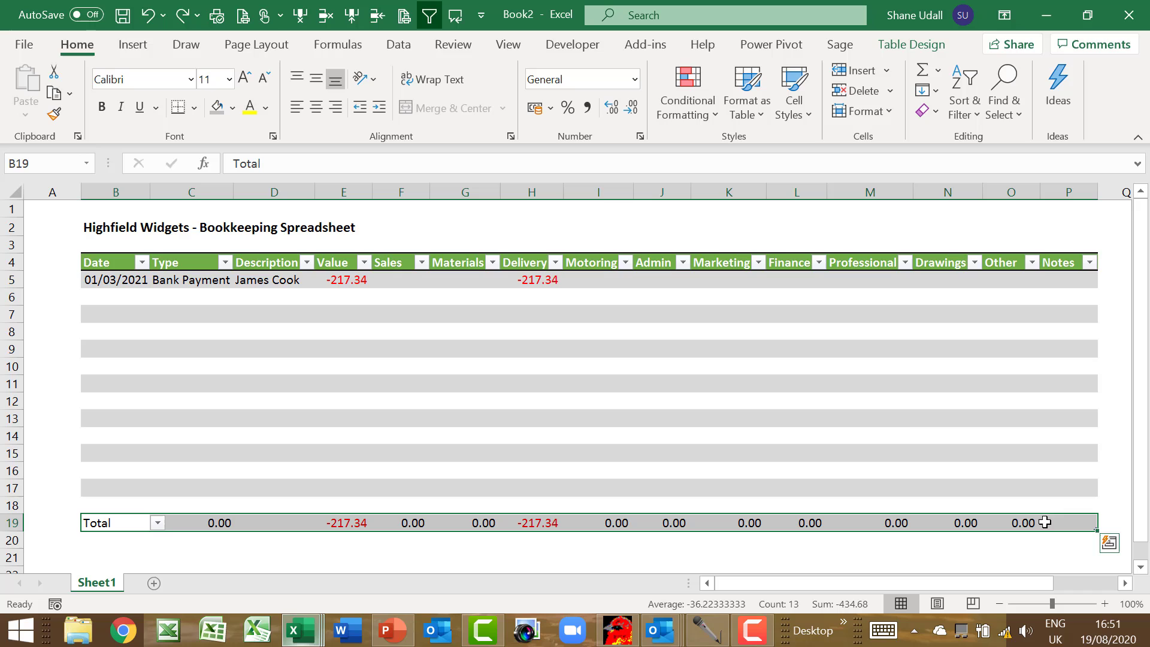
left_click(234, 109)
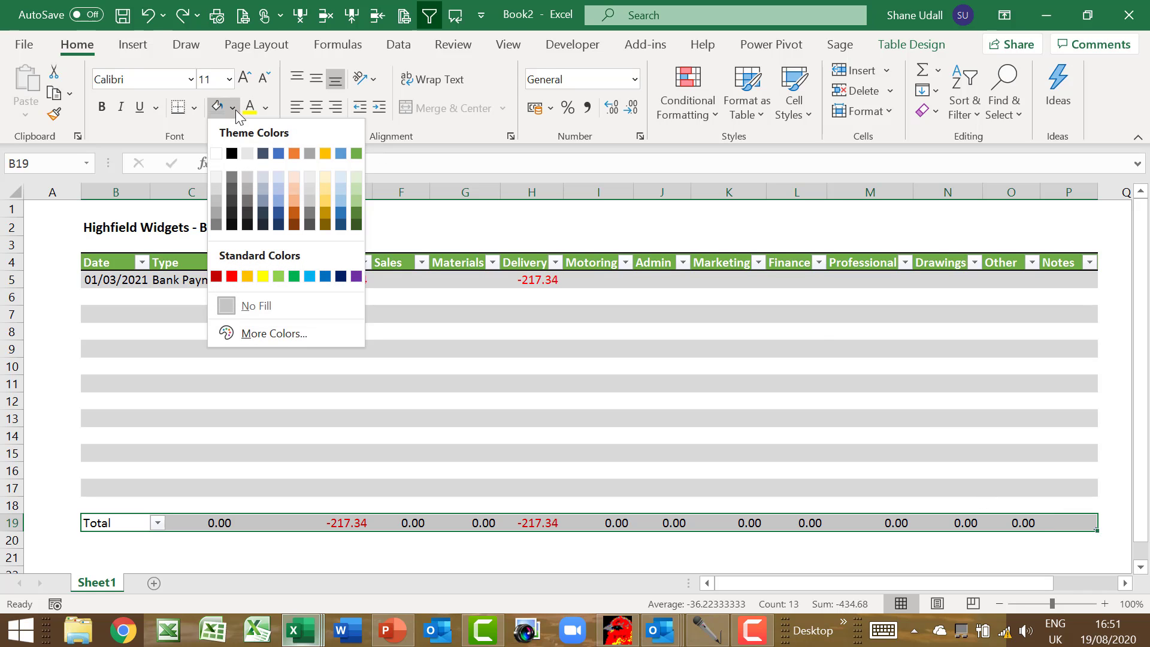
left_click(357, 175)
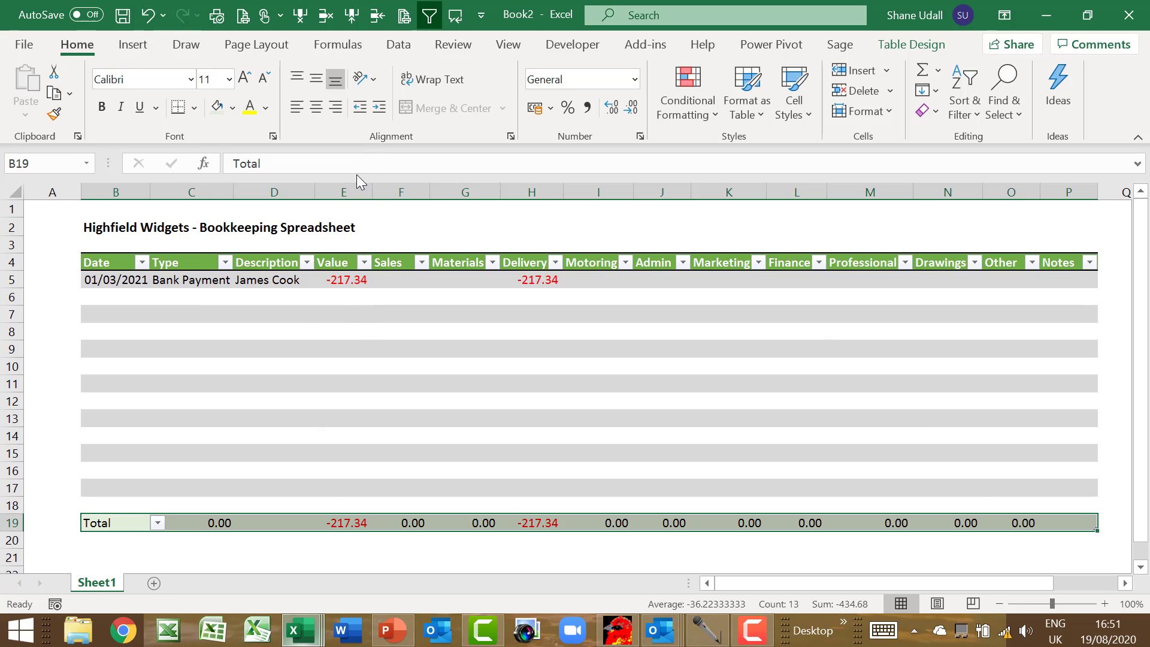
left_click(102, 107)
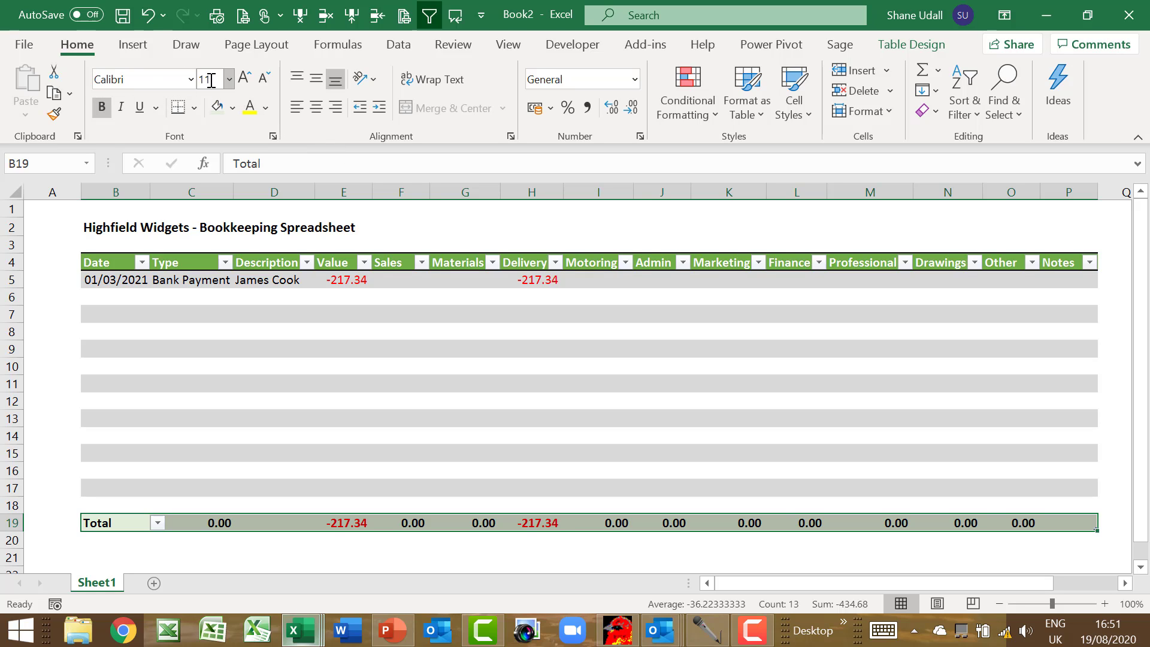
left_click(247, 81)
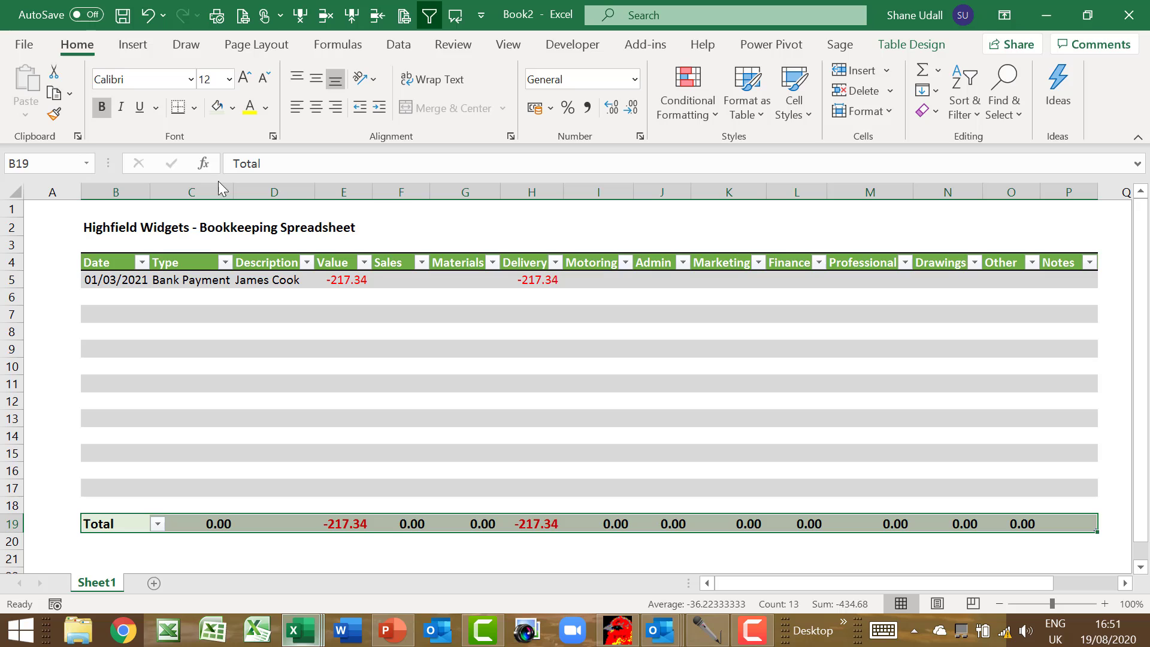
Give the C19 check total a grey fill with centred yellow text
left_click(207, 522)
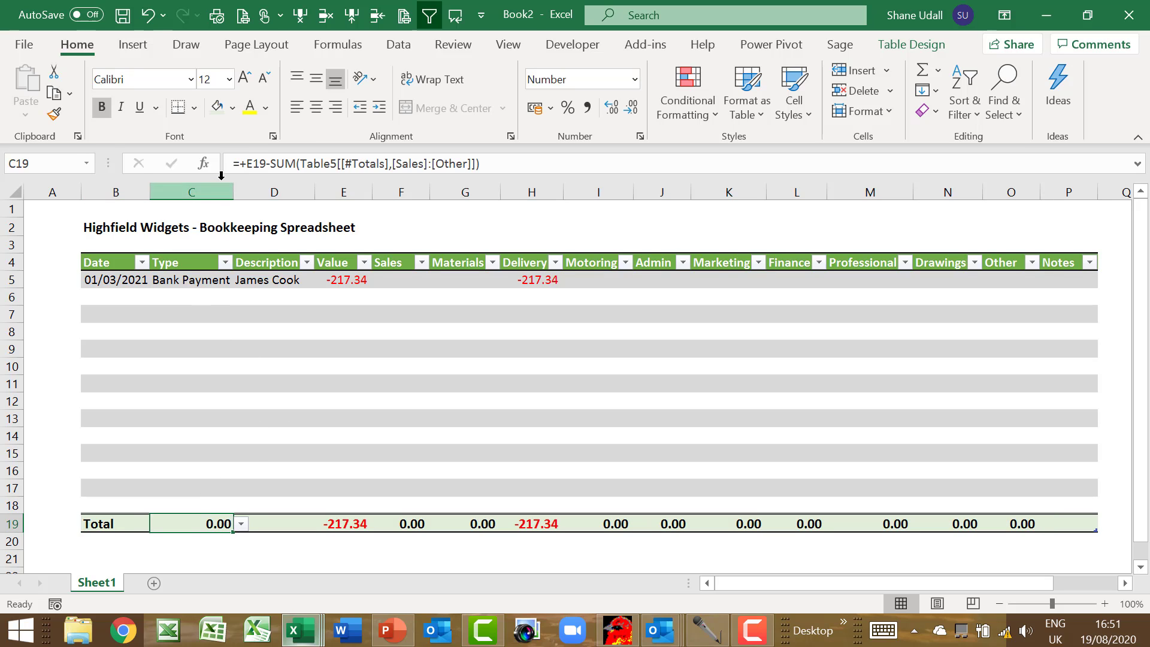
left_click(233, 109)
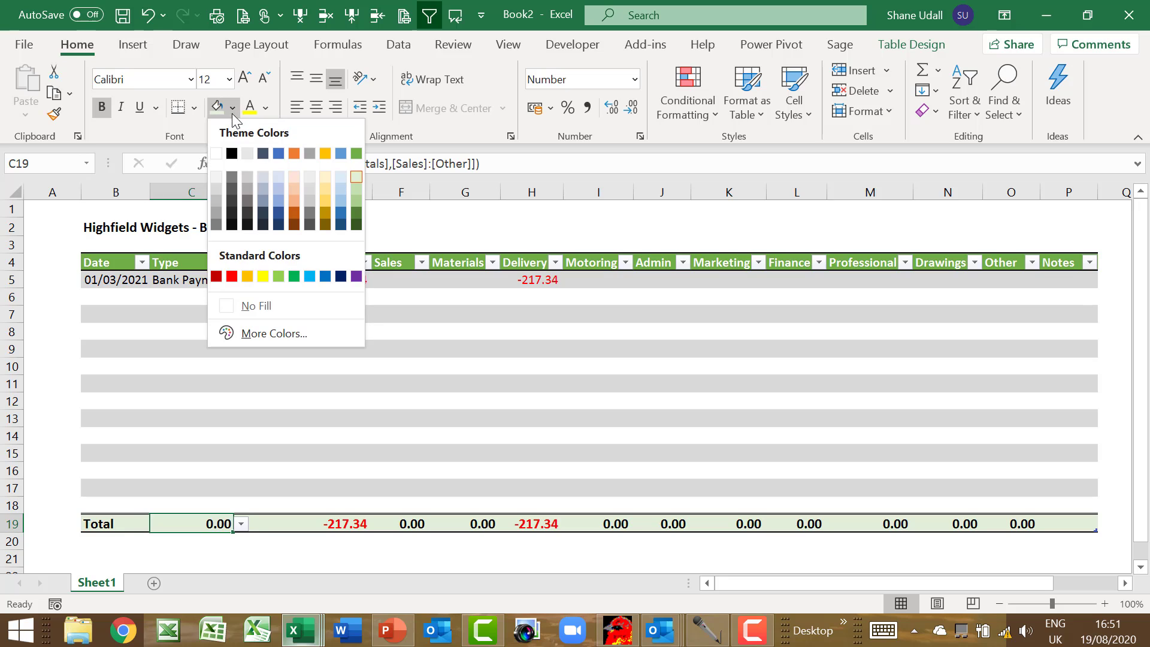
left_click(216, 199)
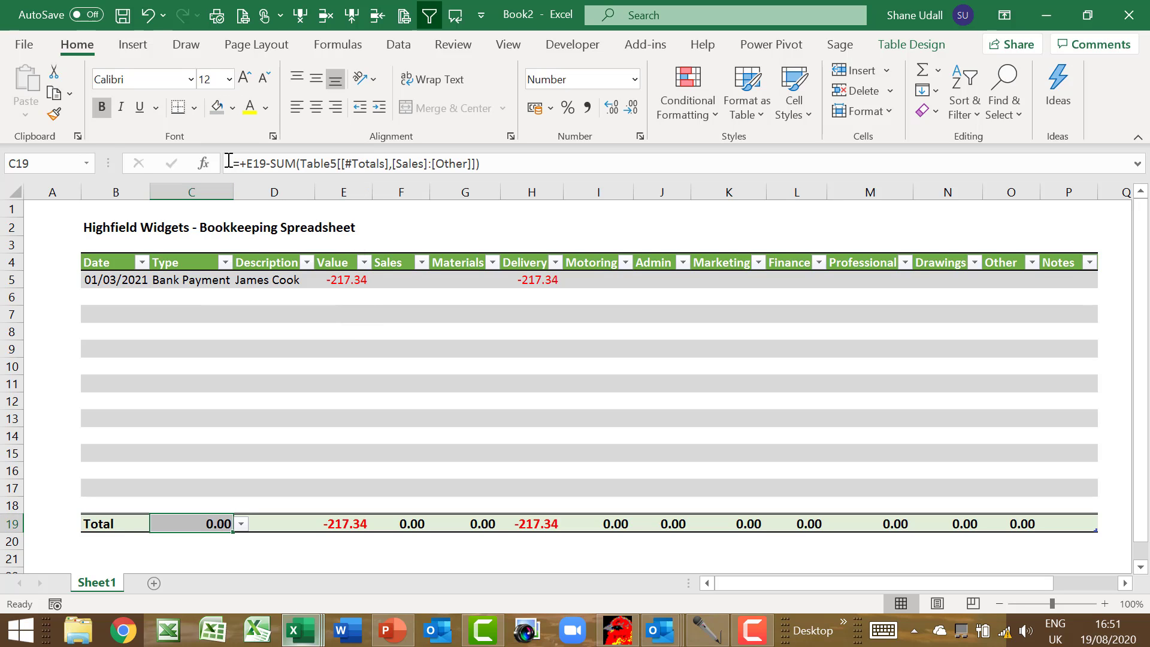
left_click(250, 108)
left_click(316, 111)
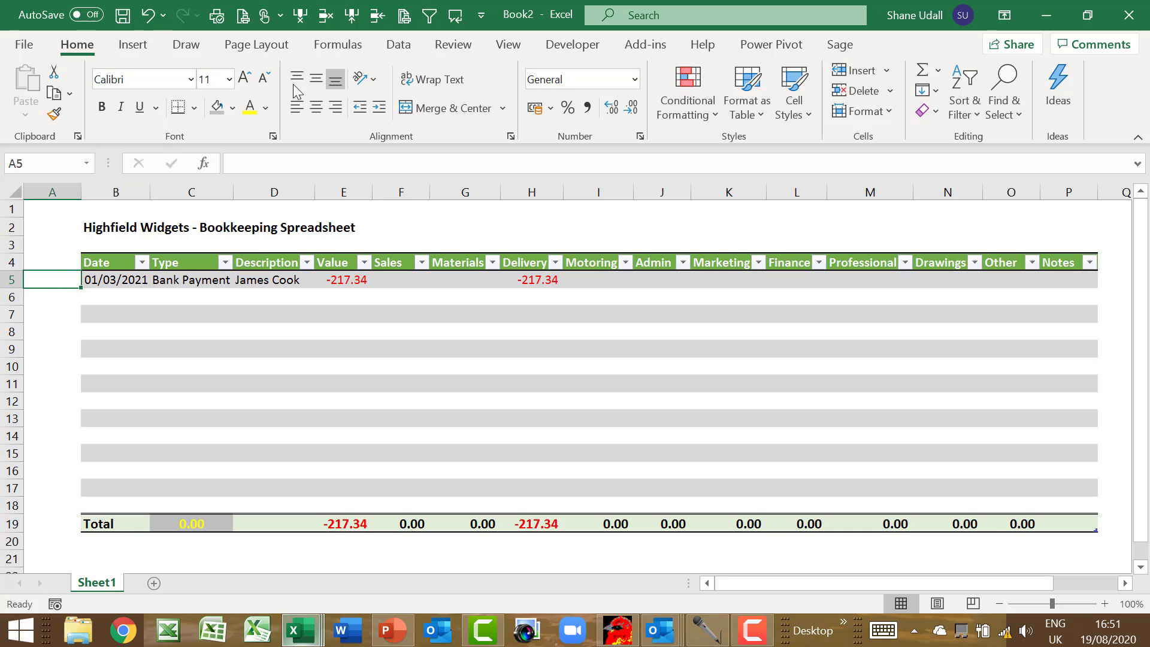
Freeze panes above row 5 and scroll to confirm the headings stay visible
left_click(511, 46)
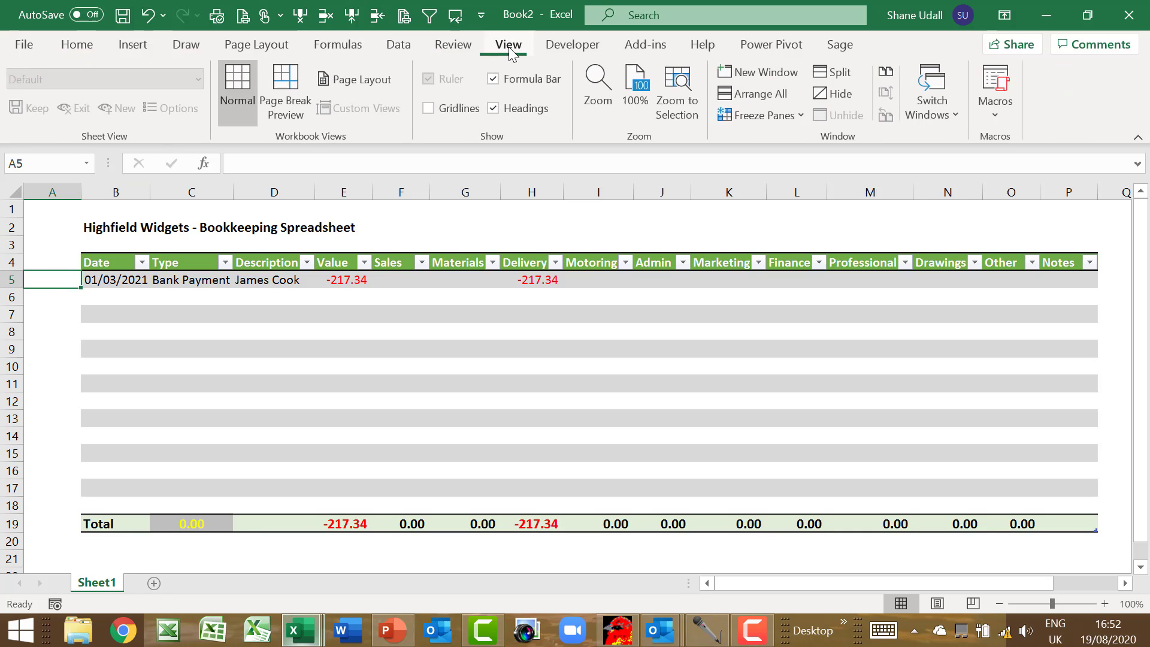
left_click(804, 115)
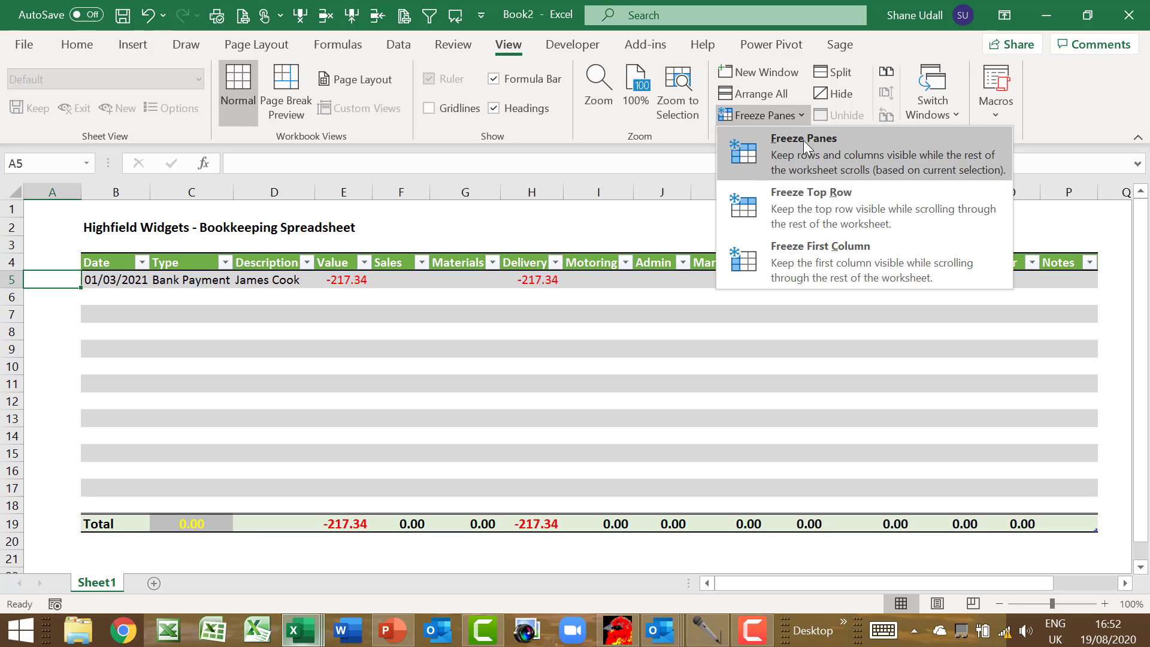
left_click(803, 141)
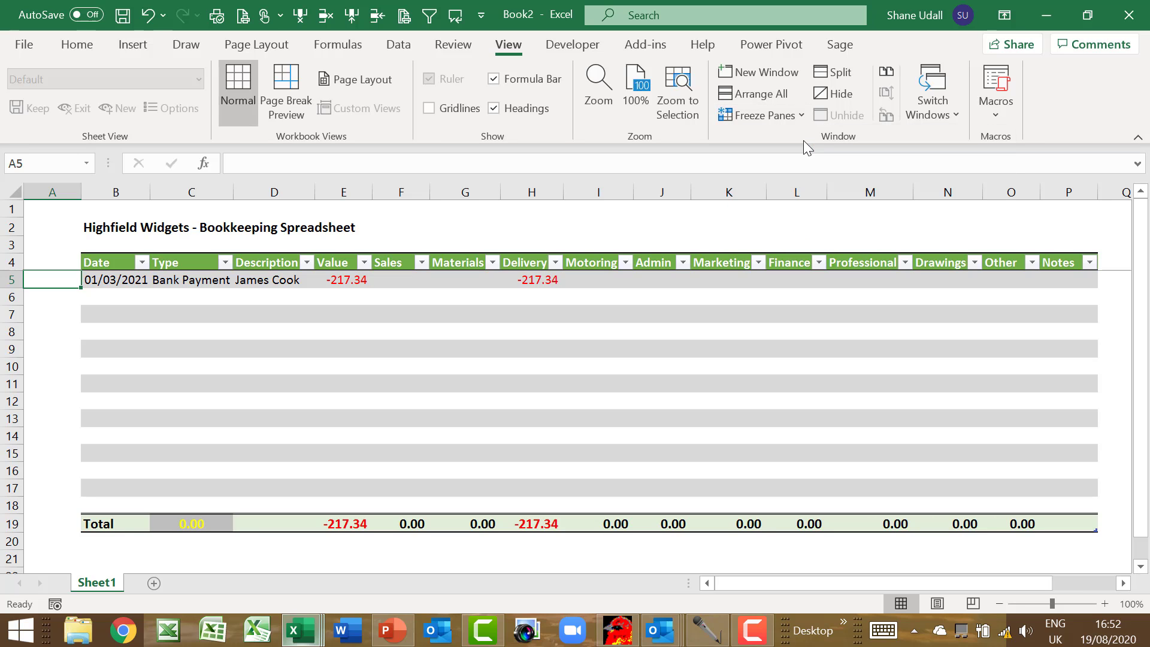
scroll(481, 397, "down", 3)
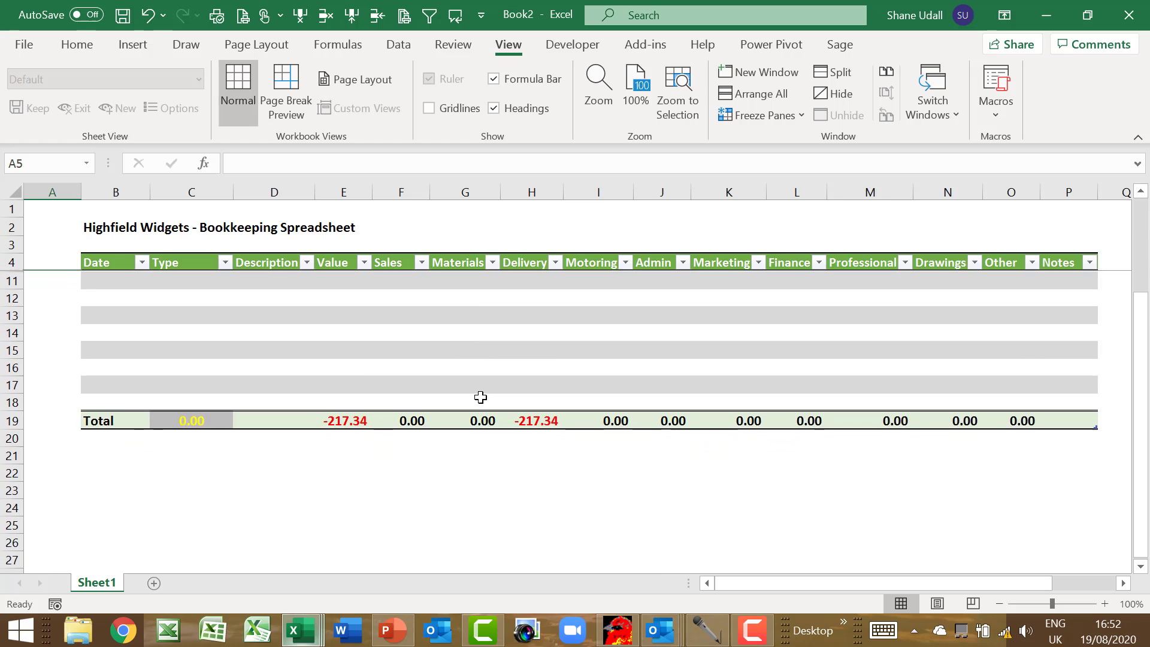
scroll(481, 397, "up", 3)
scroll(482, 393, "down", 1)
scroll(481, 394, "down", 3)
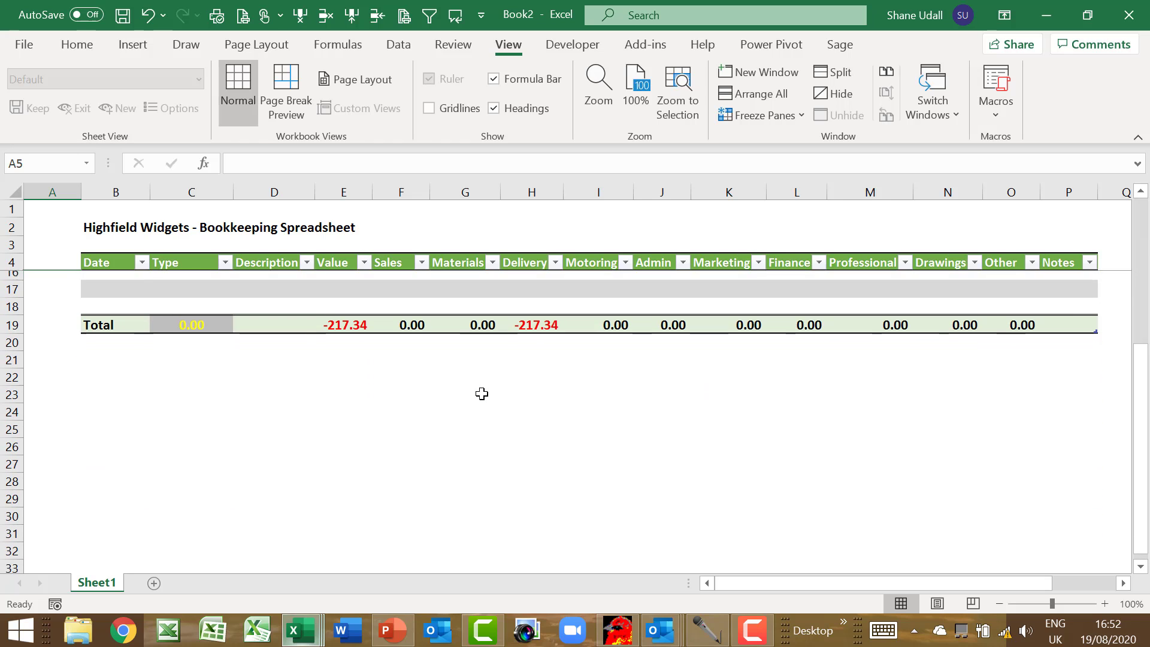
scroll(481, 393, "up", 4)
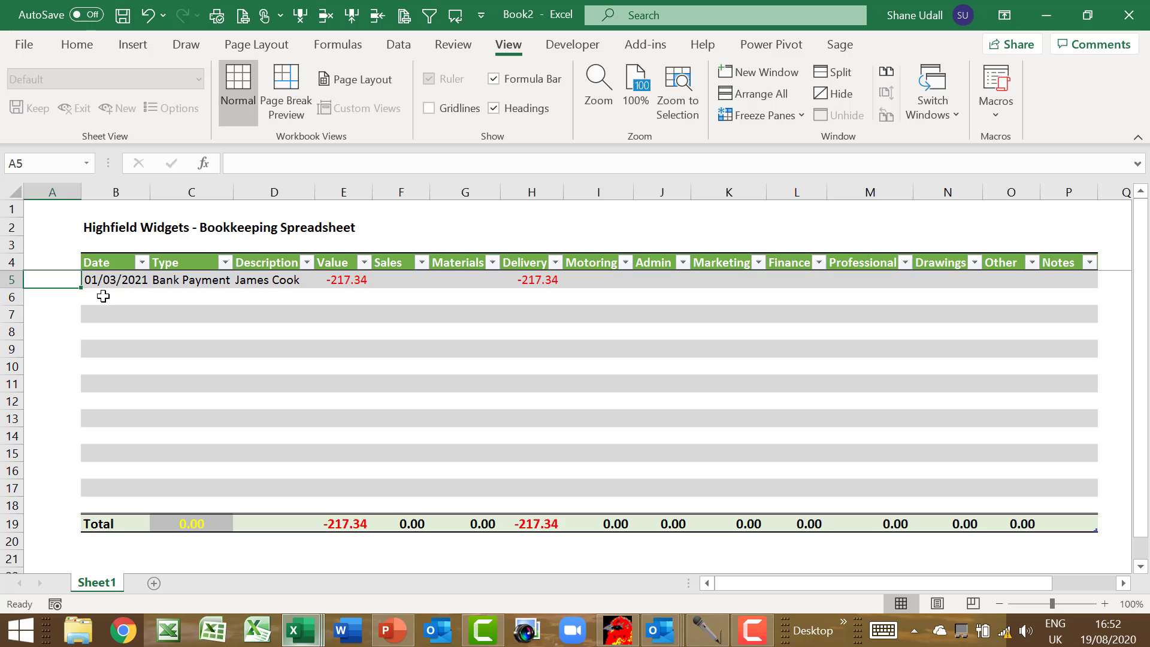
left_click(103, 297)
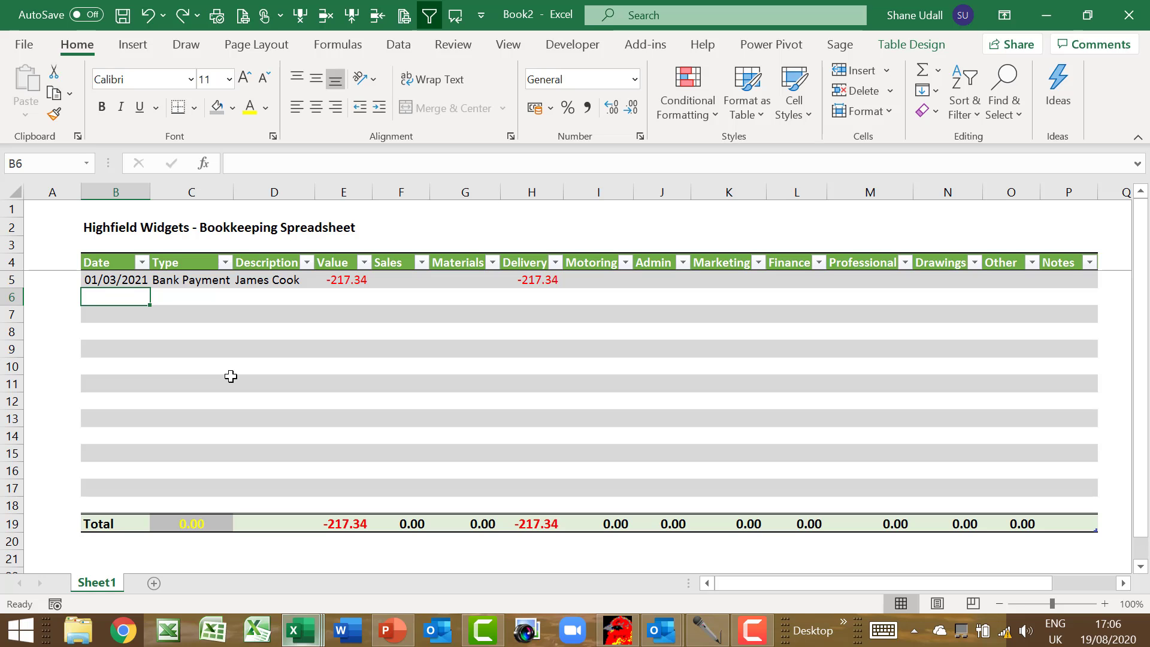
Enter date 02/03/2021 with type Bank Receipt in row 6
type("2/3/21")
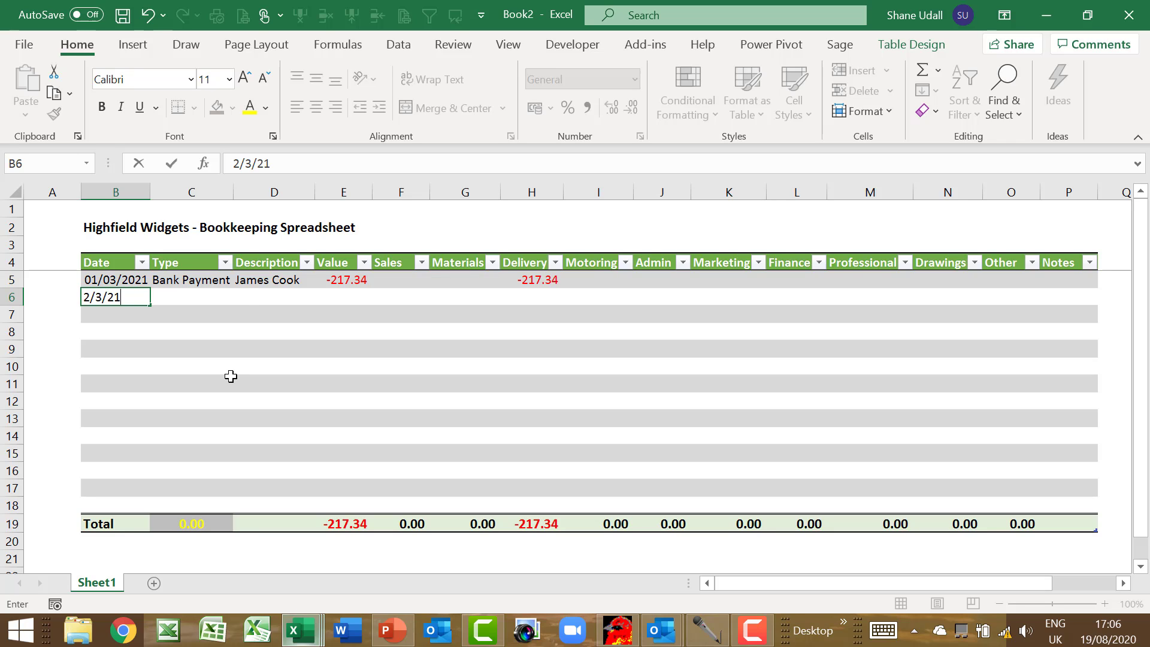
key("Tab")
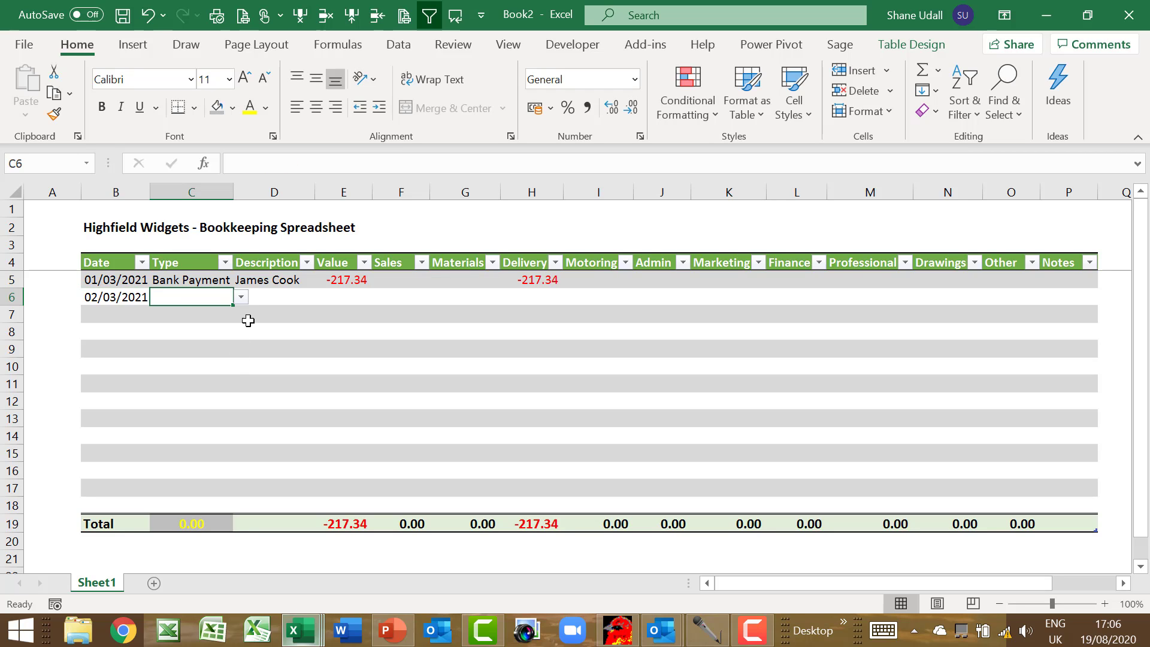
left_click(241, 297)
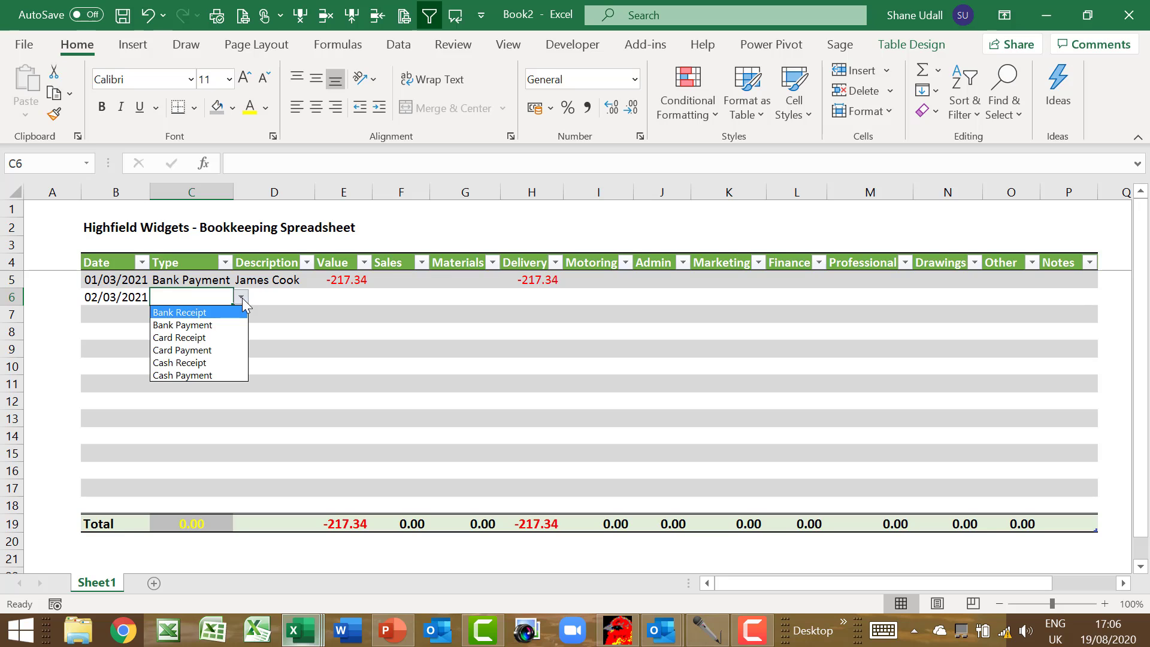
left_click(211, 313)
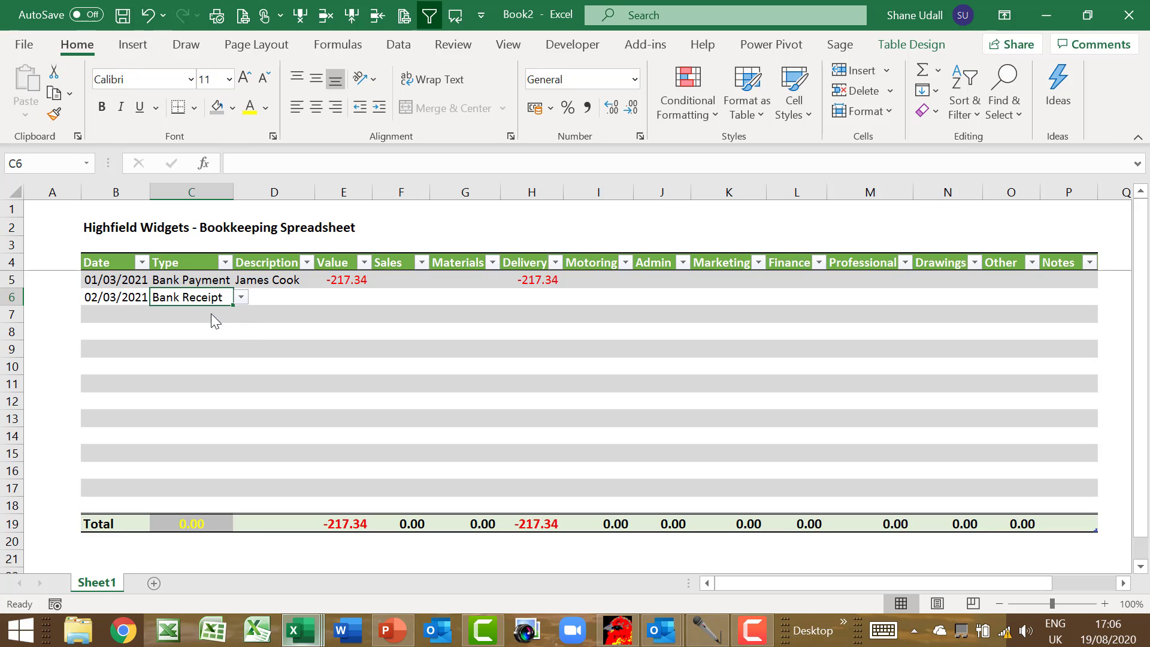
Add description ABC Ltd with 1000 in Value and 1000 in Sales
left_click(266, 299)
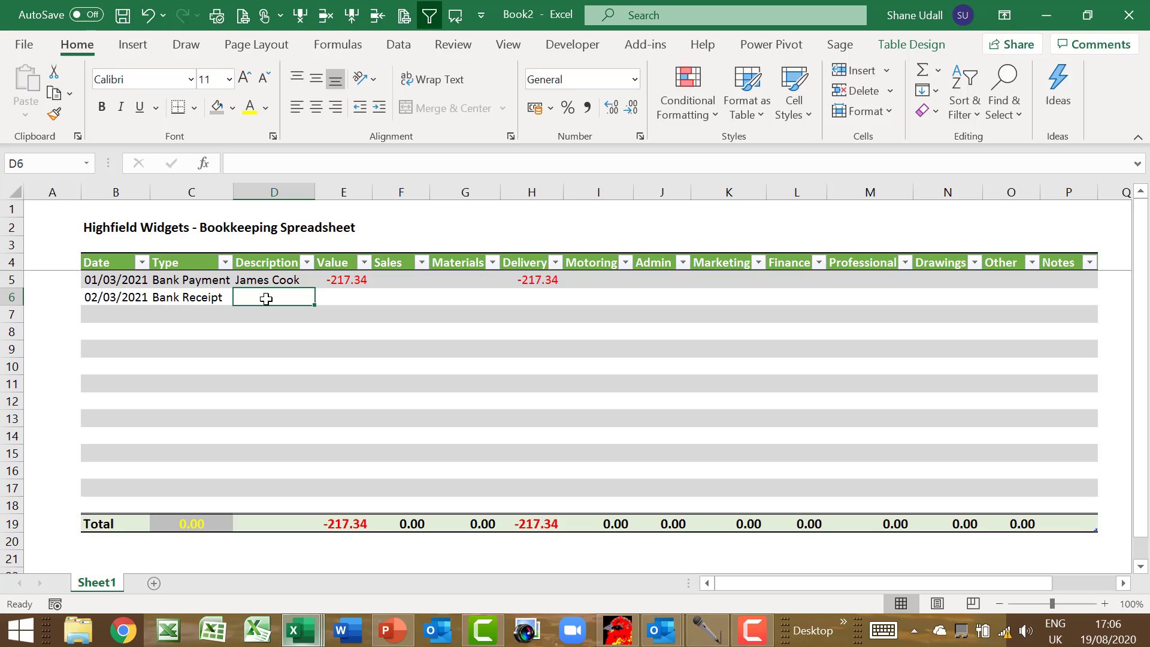
type("ABC")
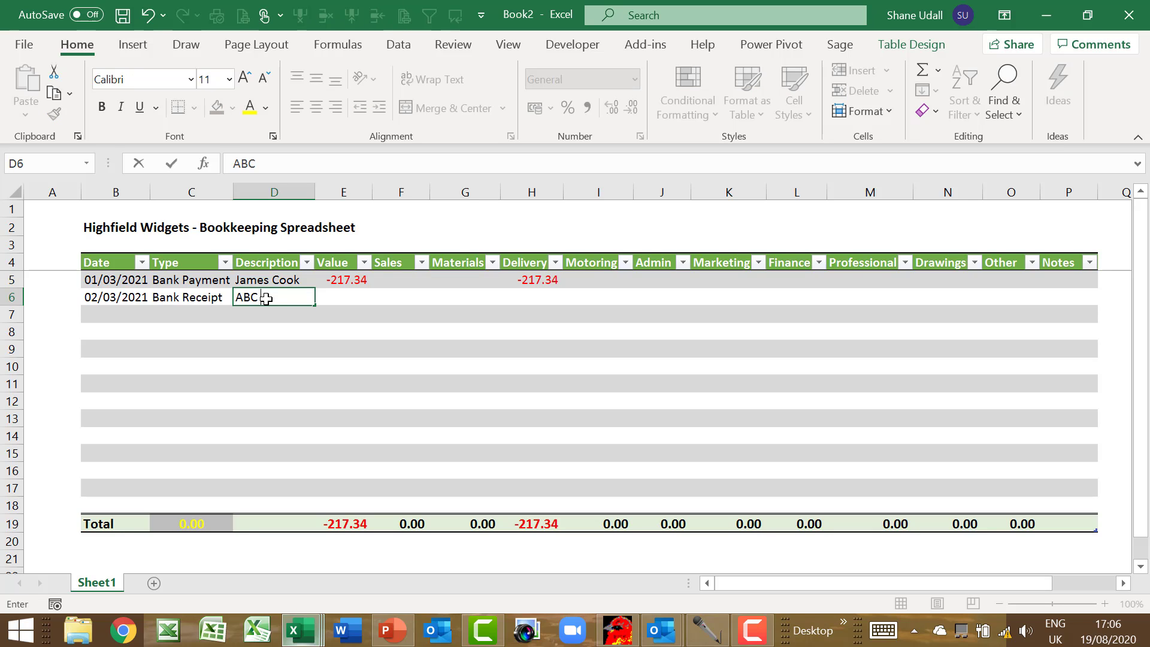
type(" Ltd")
key("Tab")
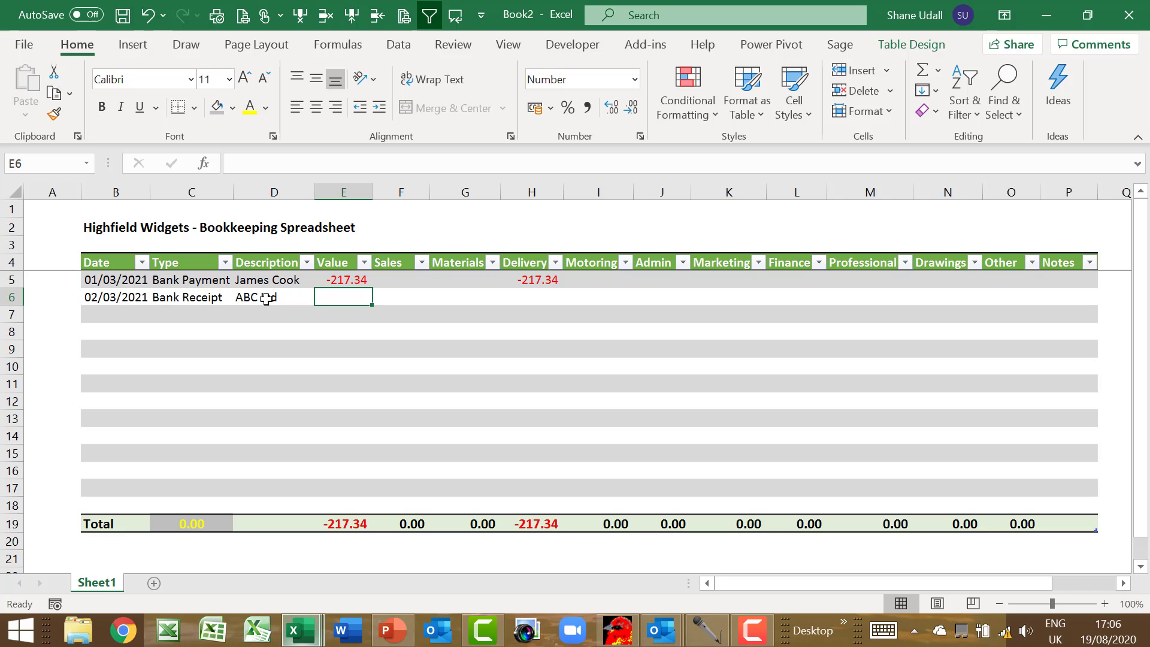
type("1000")
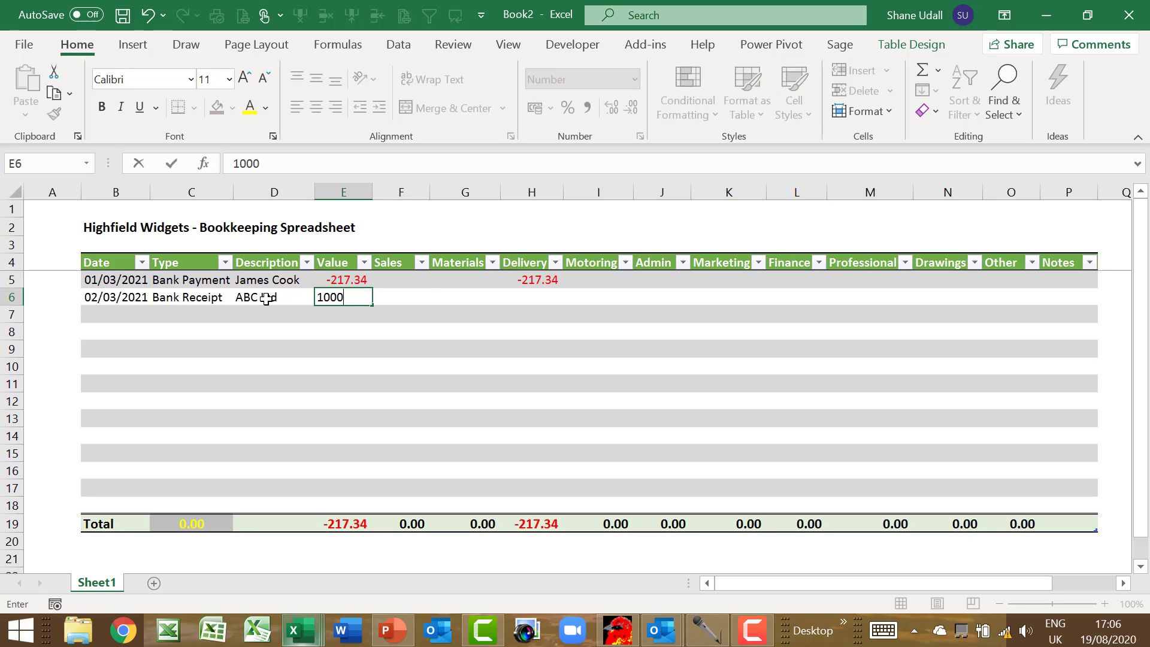
key("Tab")
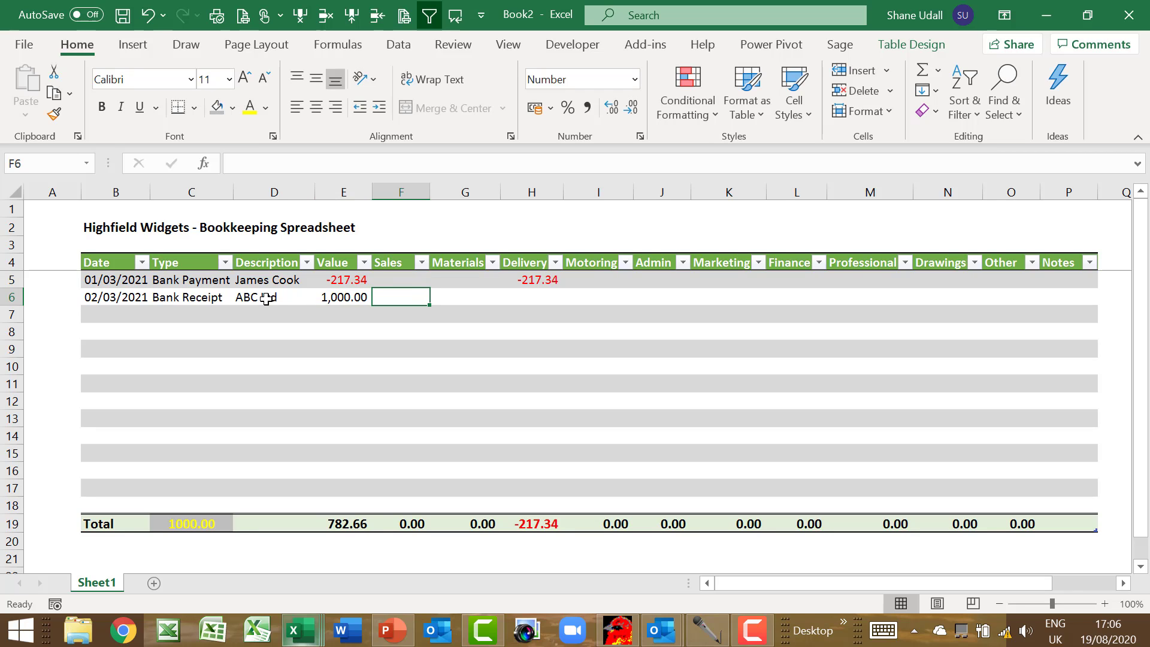
type("1000")
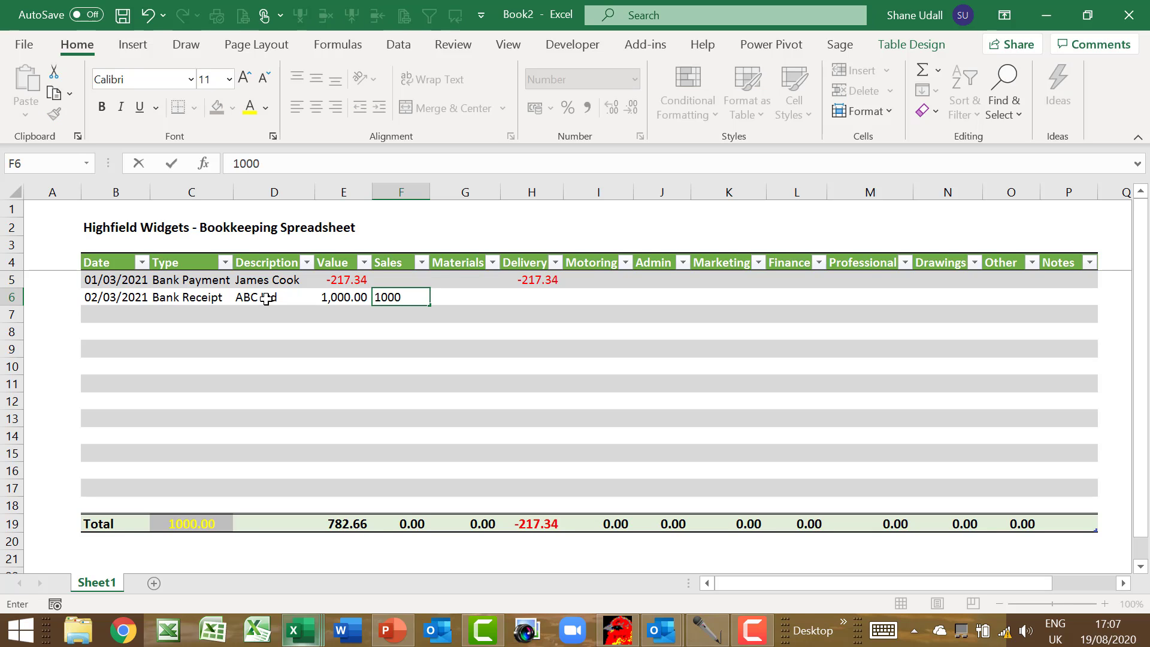
key("Return")
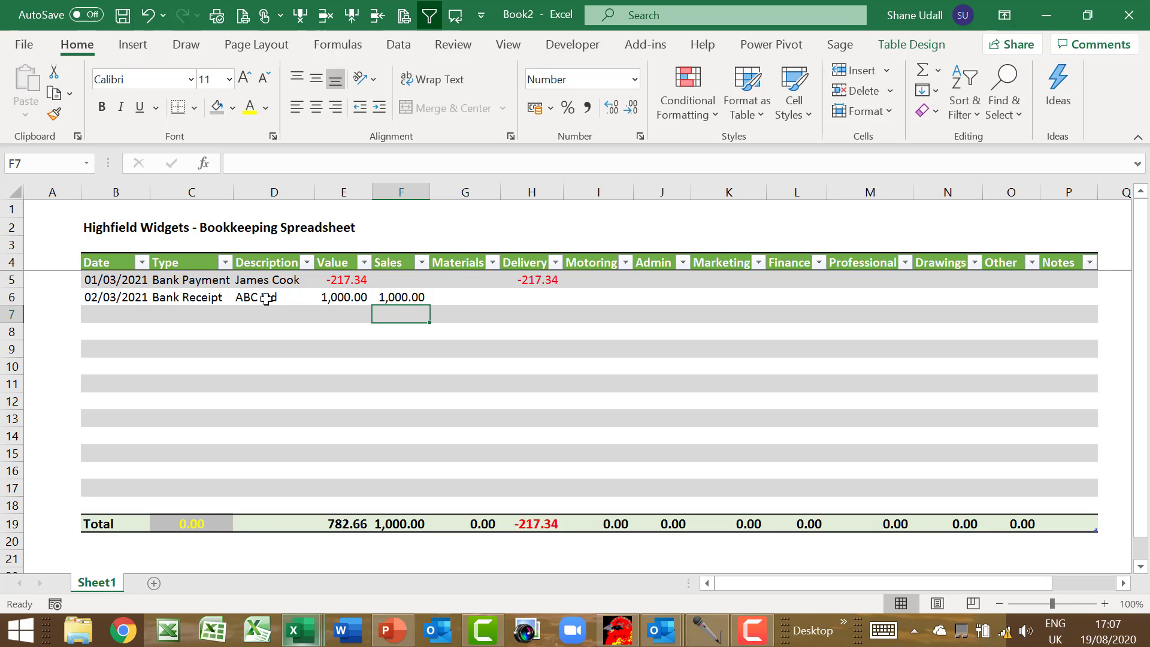
left_click(210, 523)
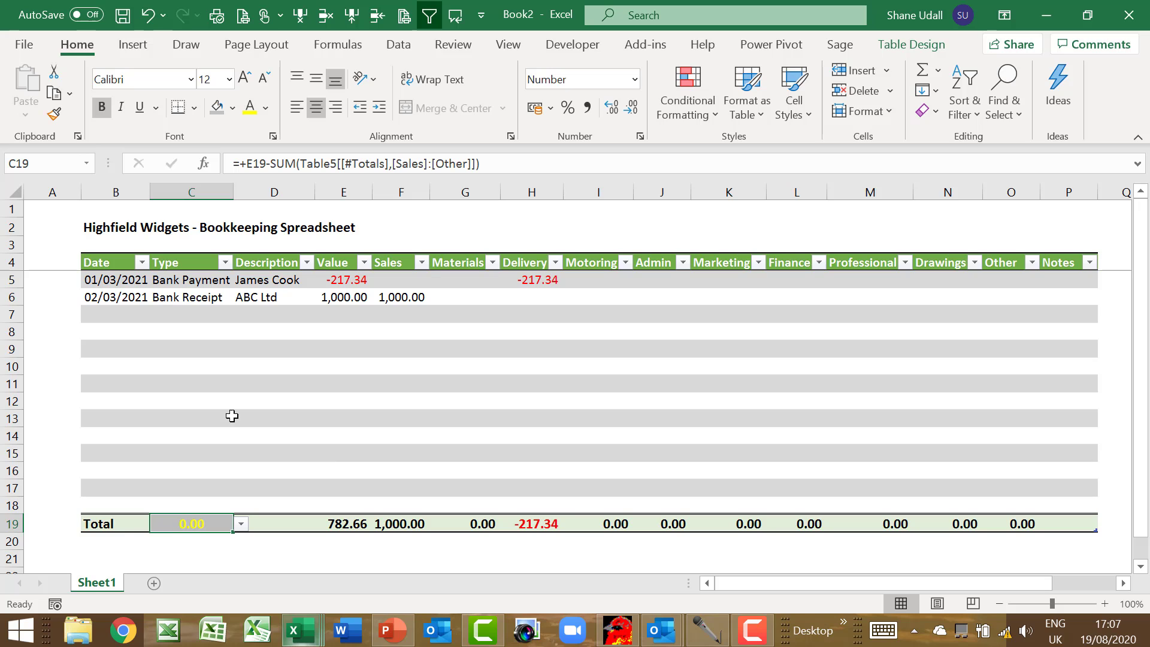
Scroll to show the frozen header and view the Insert row options without inserting
scroll(158, 342, "down", 5)
scroll(160, 346, "up", 4)
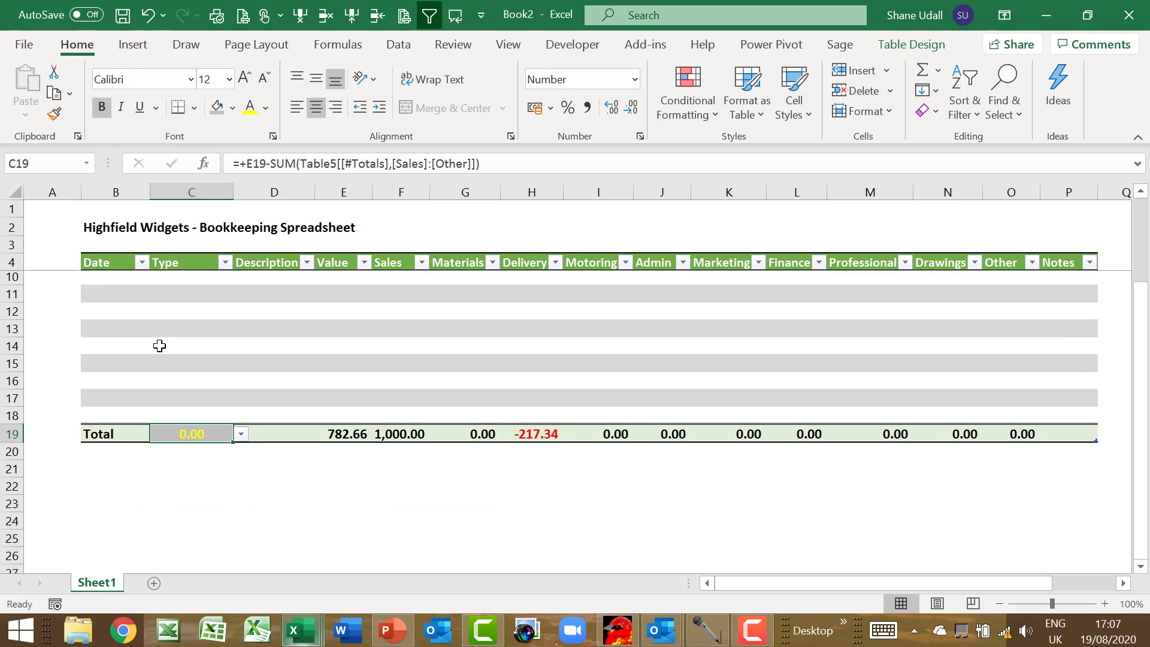
scroll(159, 346, "up", 1)
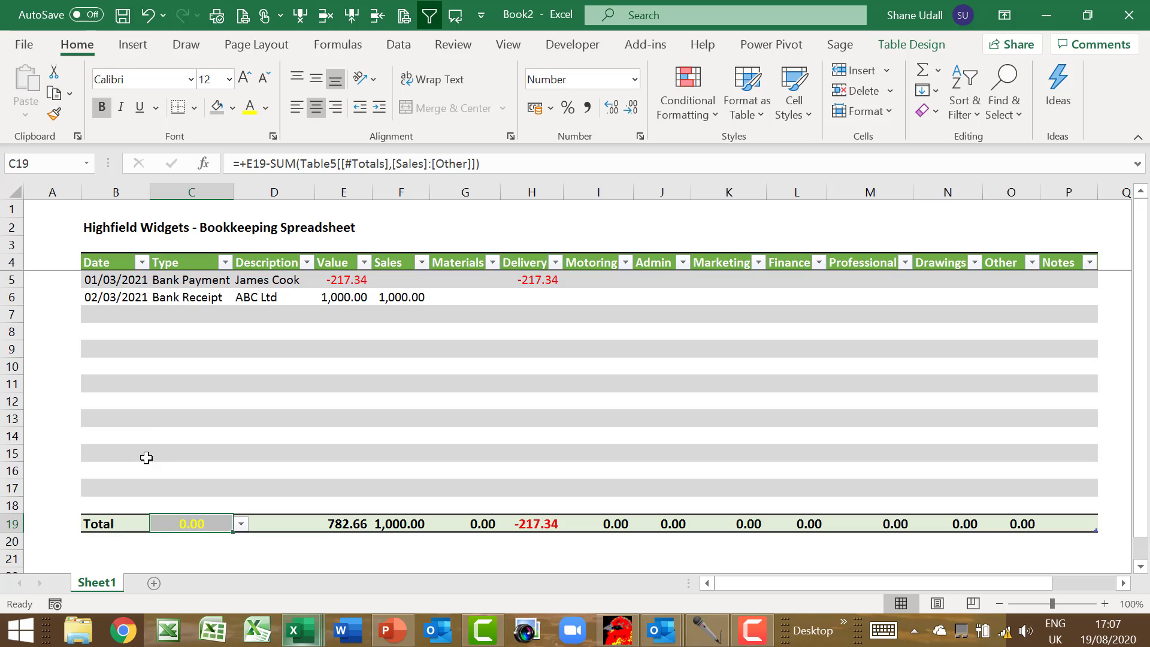
left_click(119, 489)
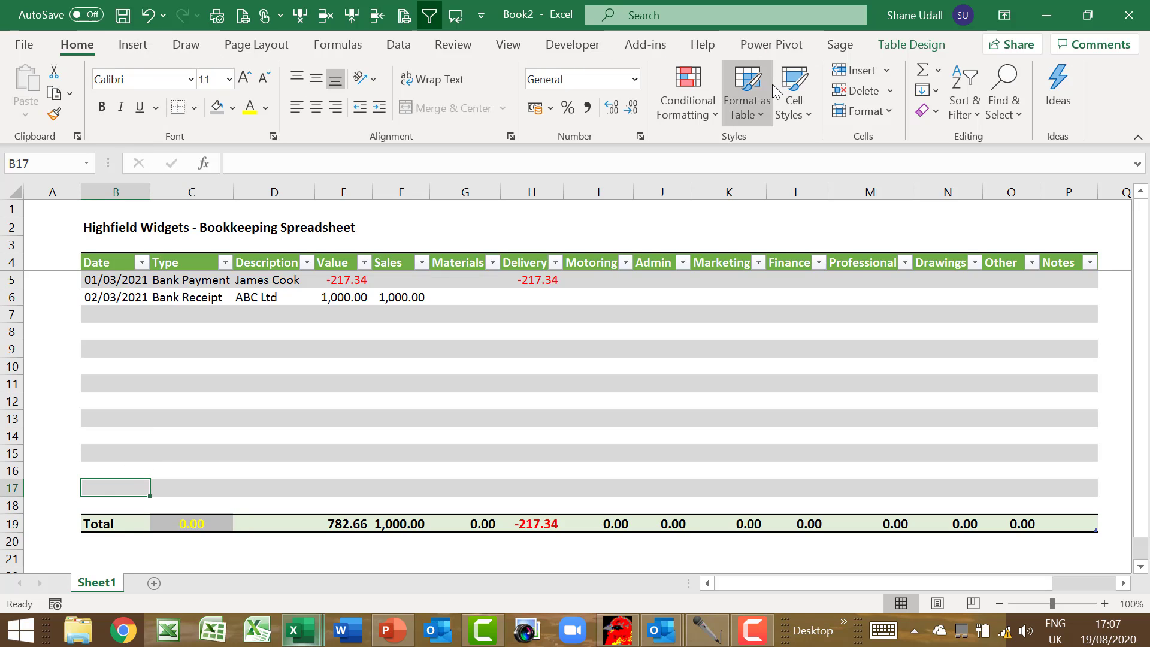
left_click(888, 70)
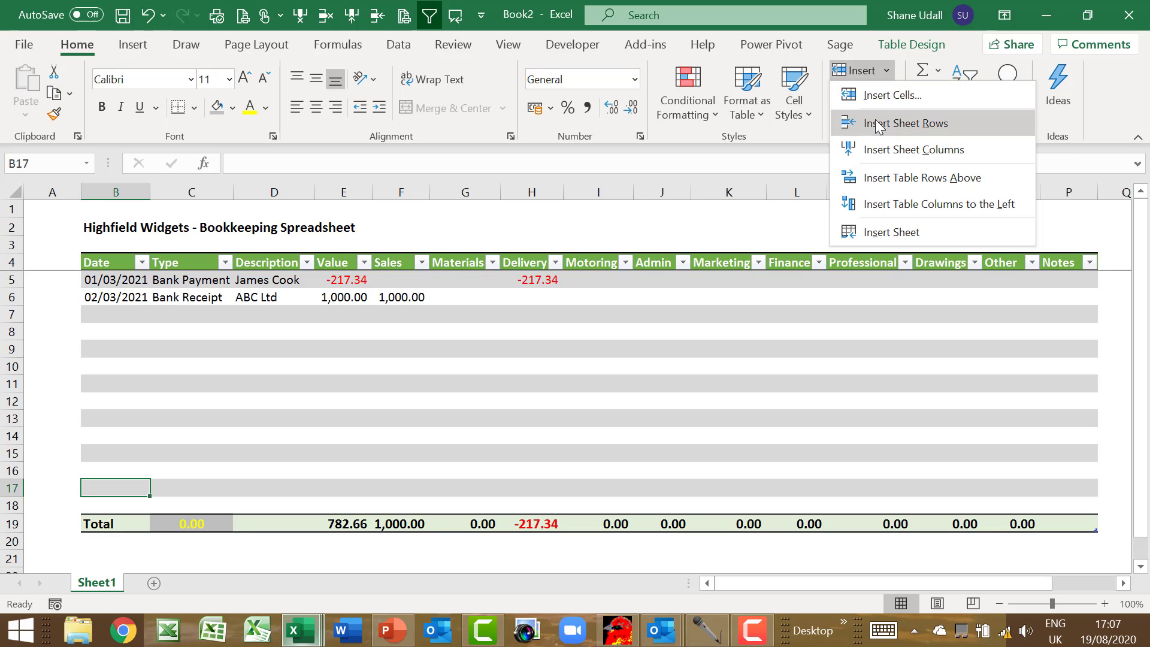
left_click(207, 318)
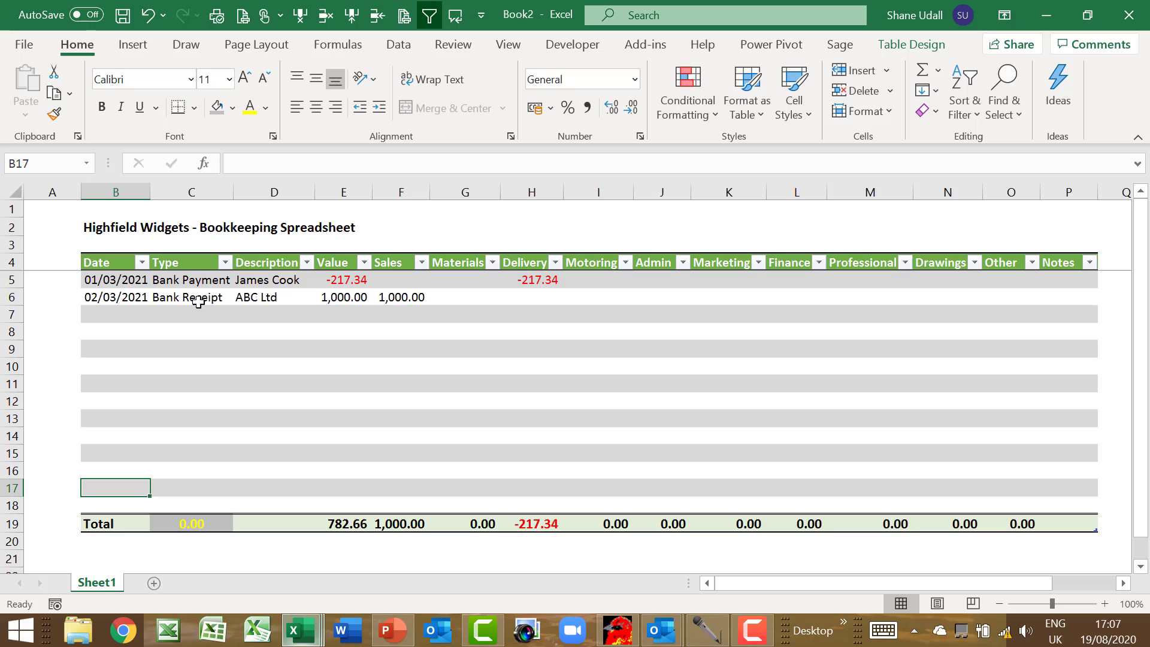
Demonstrate copying C6's Bank Receipt type down with the fill handle, then go to B7
left_click(206, 298)
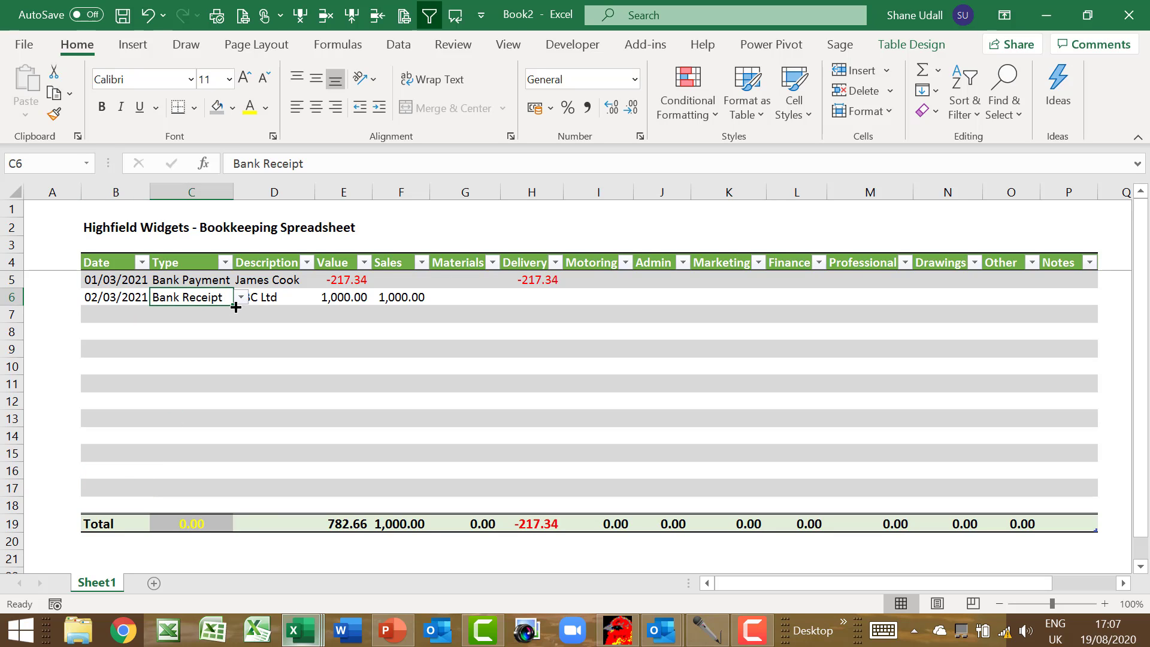
left_click_drag(233, 306, 231, 303)
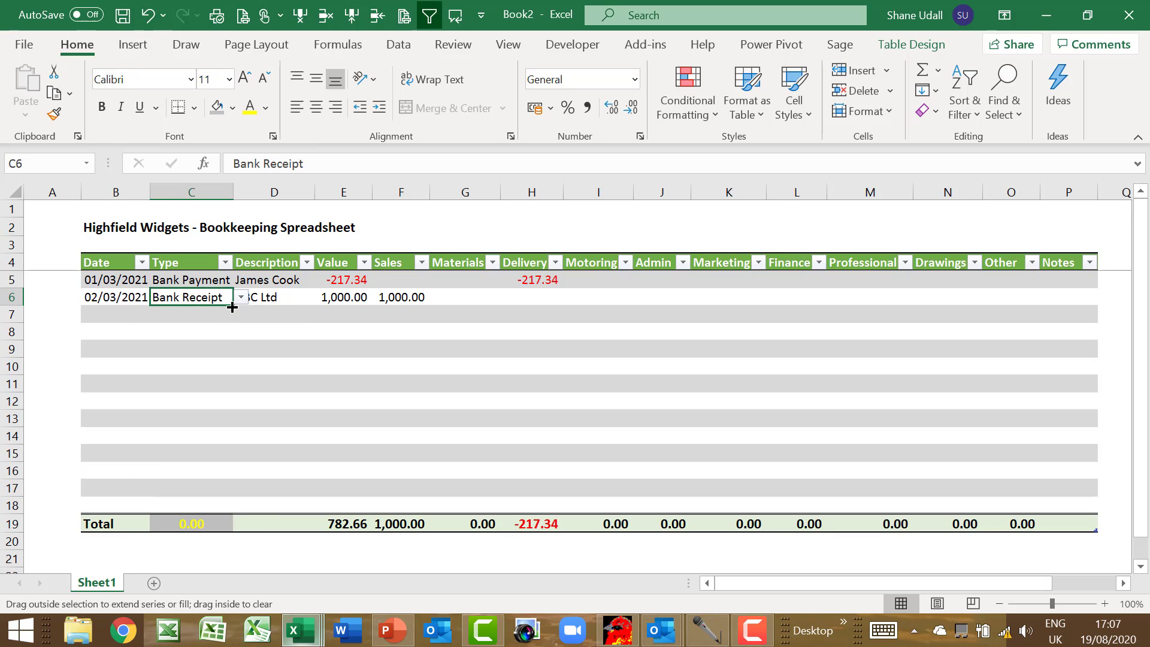
left_click(128, 315)
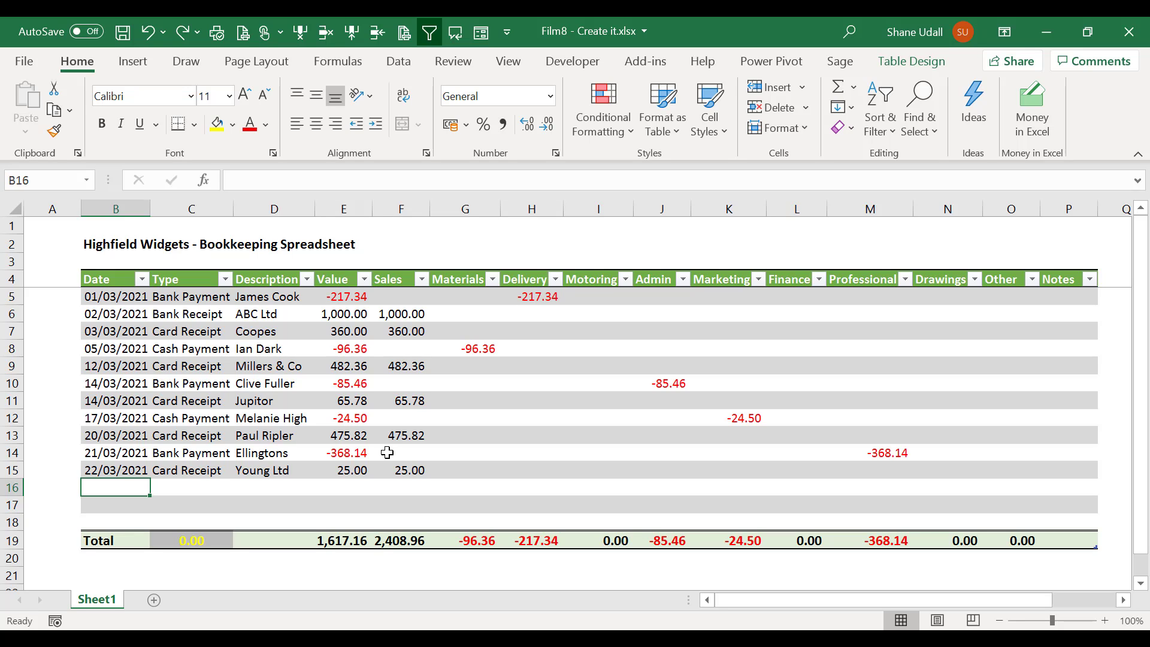
left_click(195, 335)
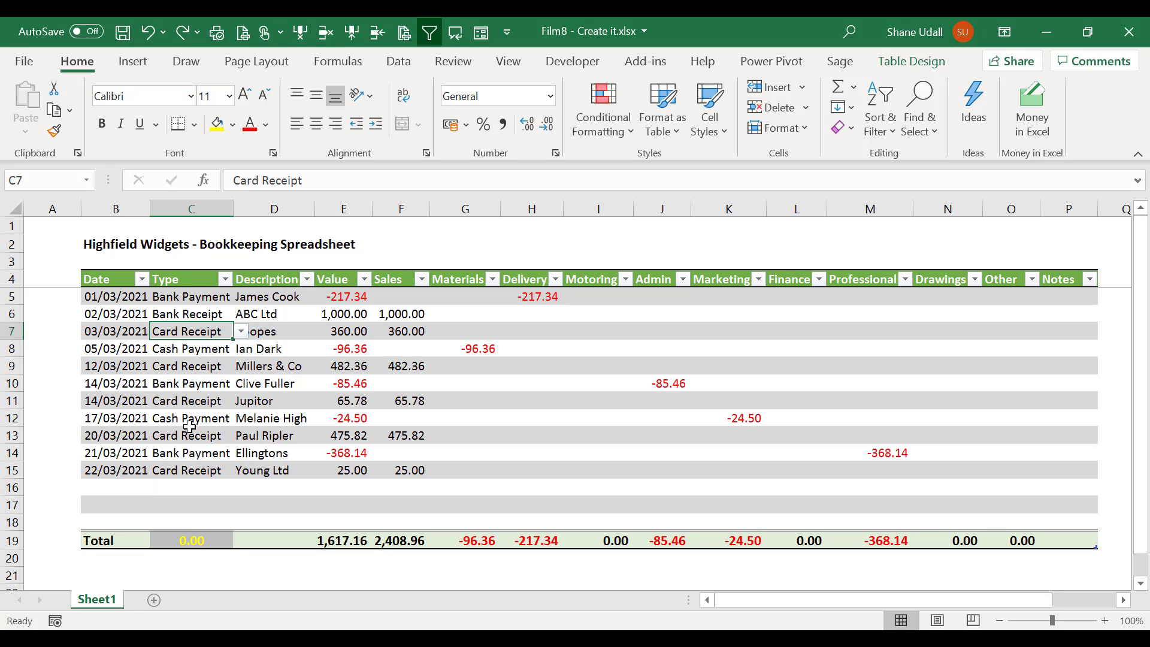
left_click(225, 280)
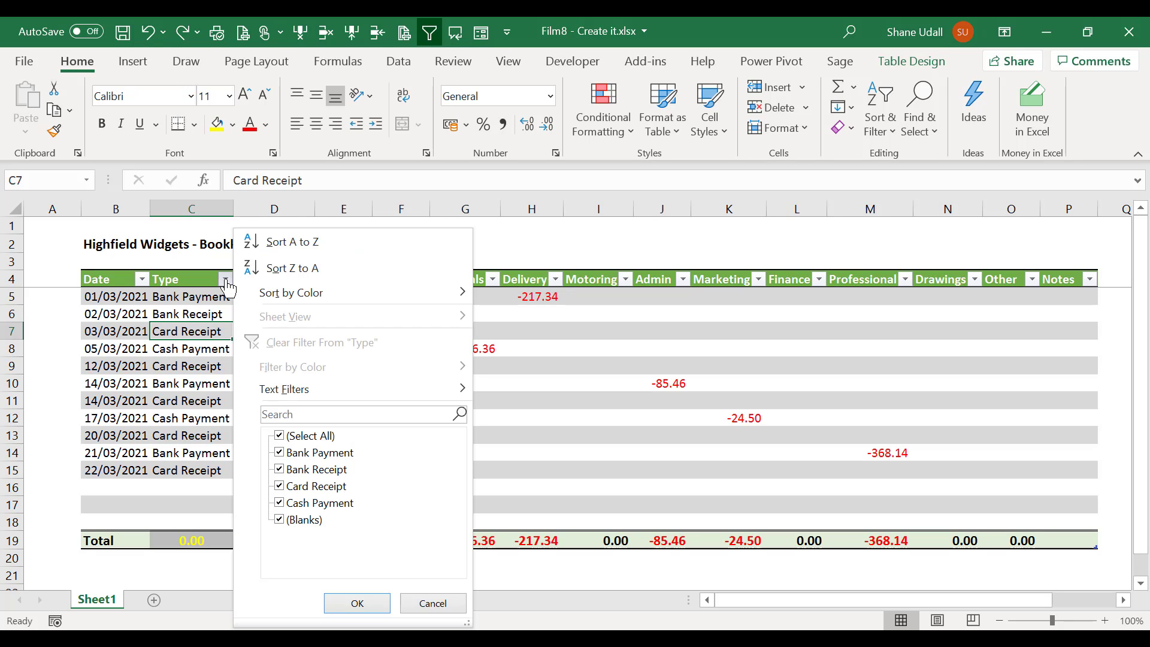
left_click(279, 436)
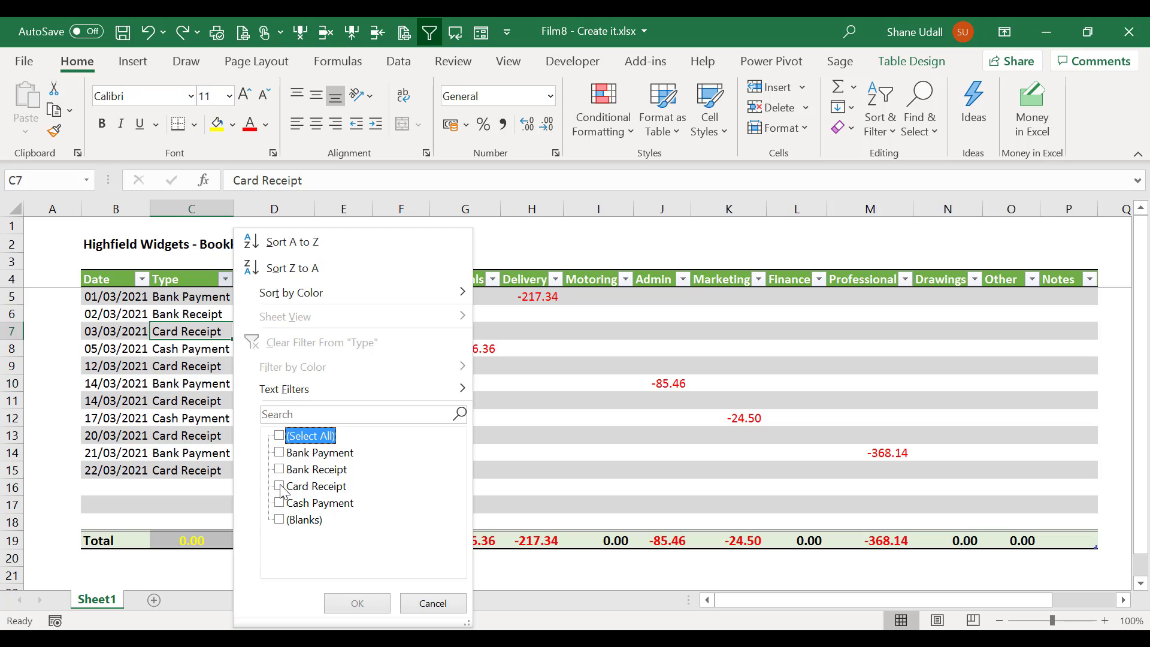
left_click(280, 486)
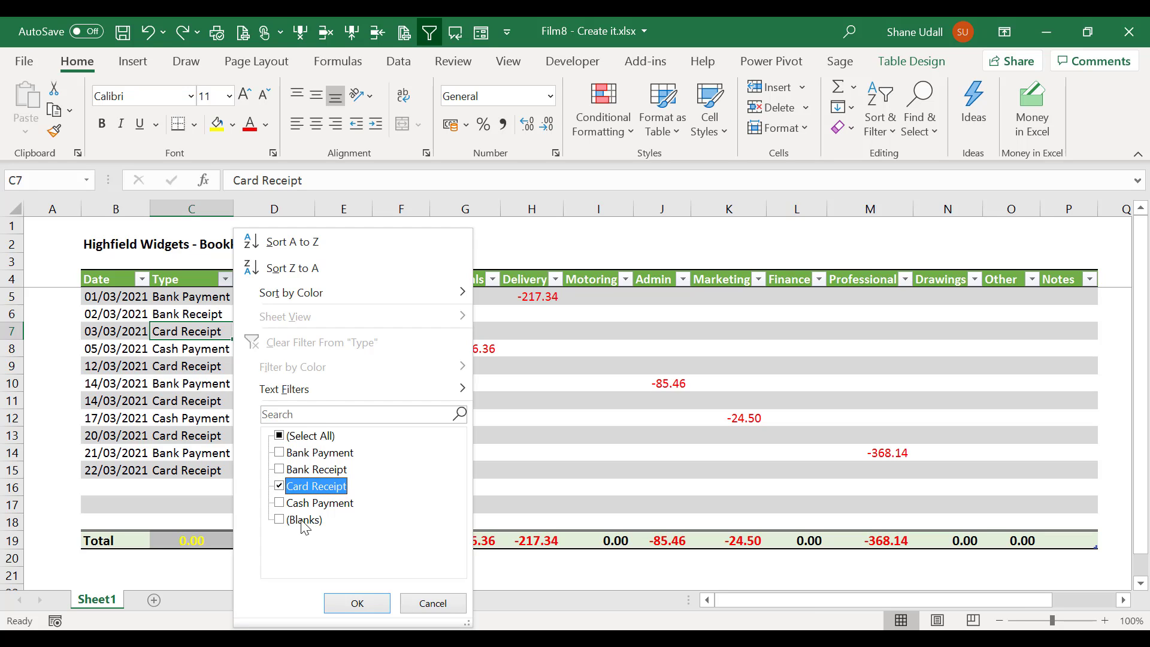
left_click(357, 603)
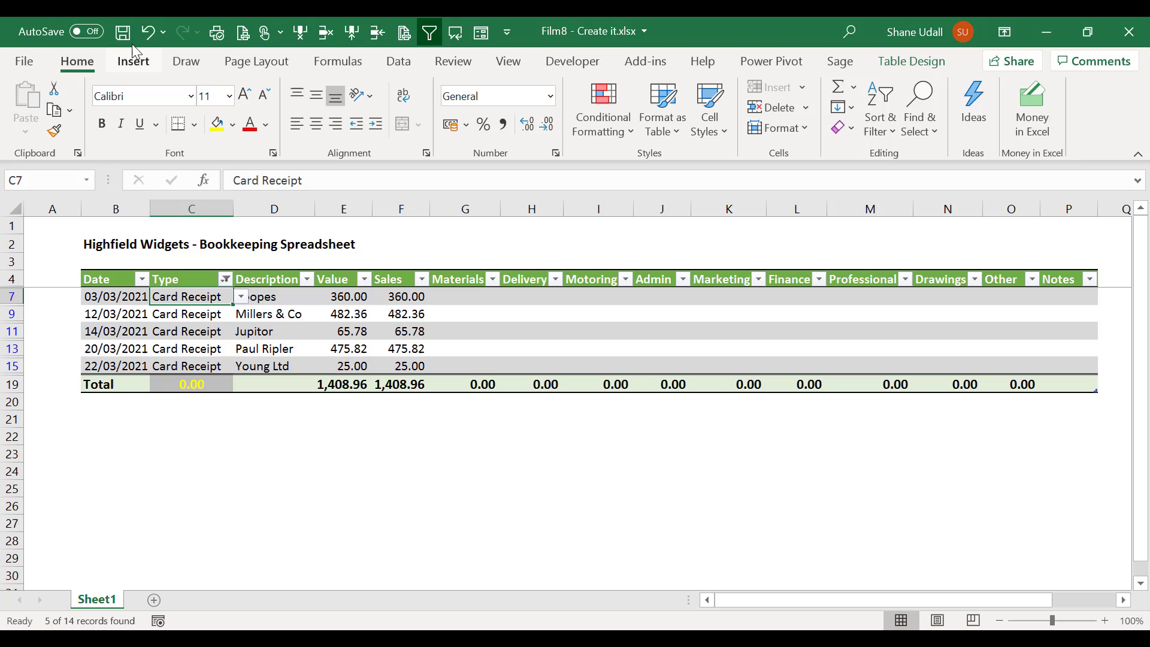
left_click(150, 33)
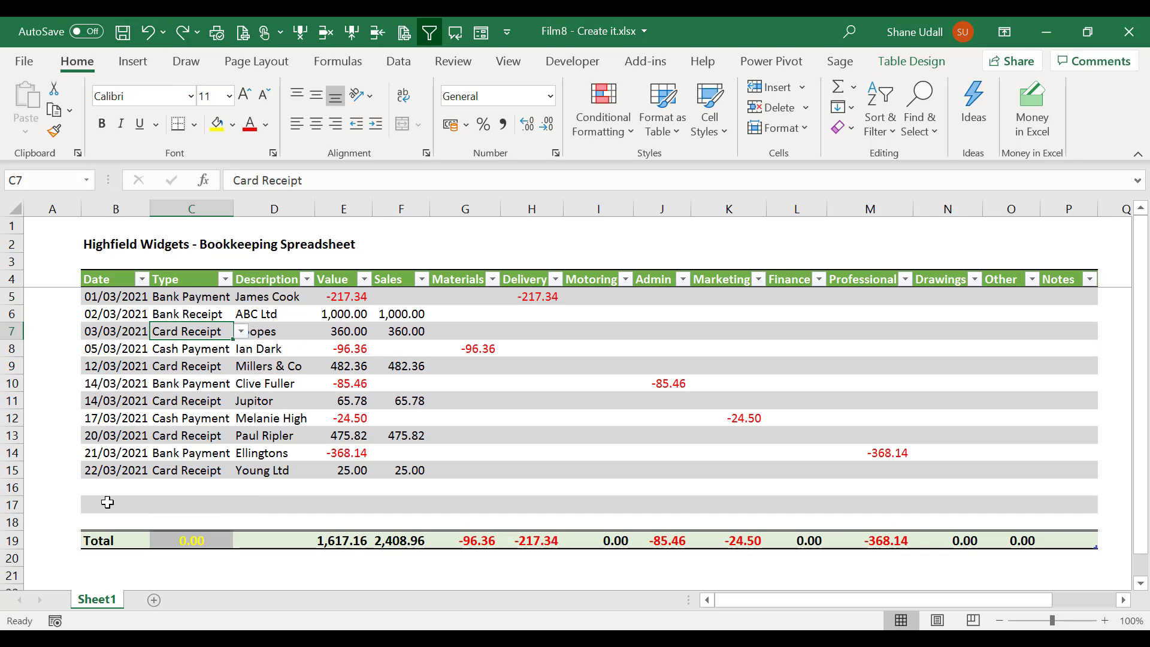
left_click(106, 491)
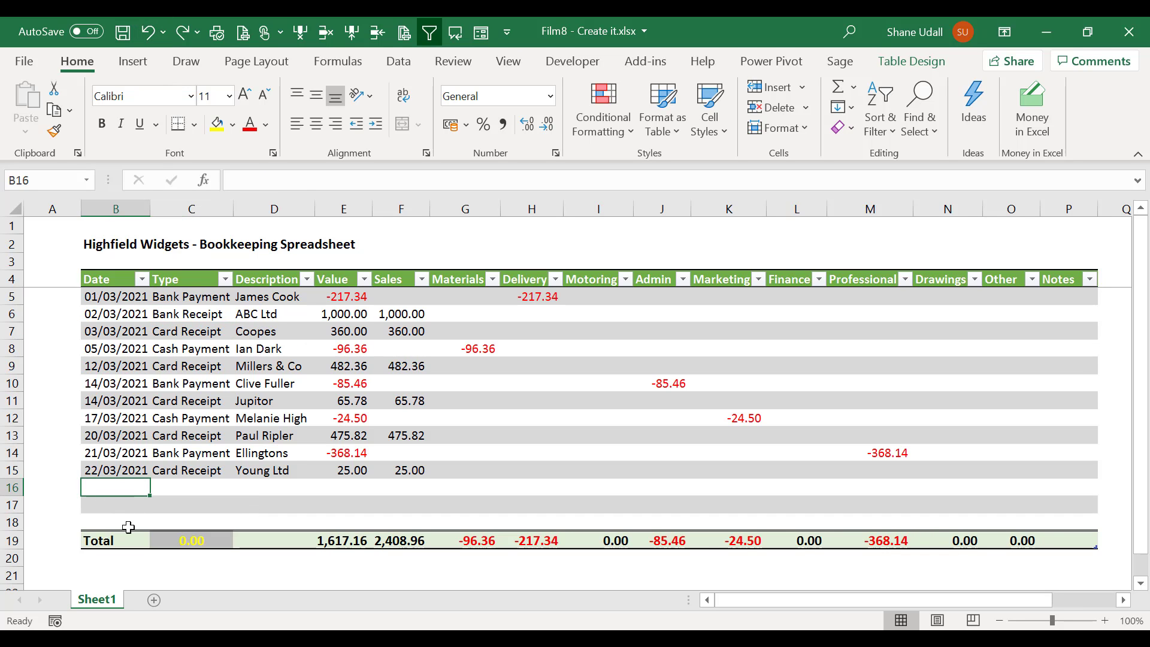